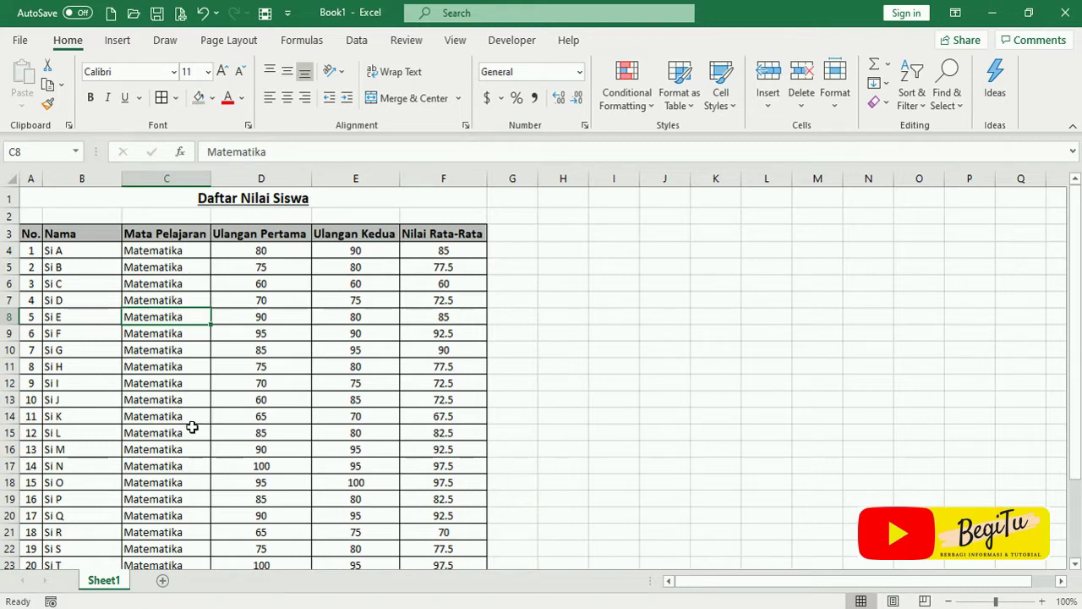
- Insert two blank rows directly below student Si A, at rows 5 and 6 of the grade table
scroll(193, 427, "down", 2)
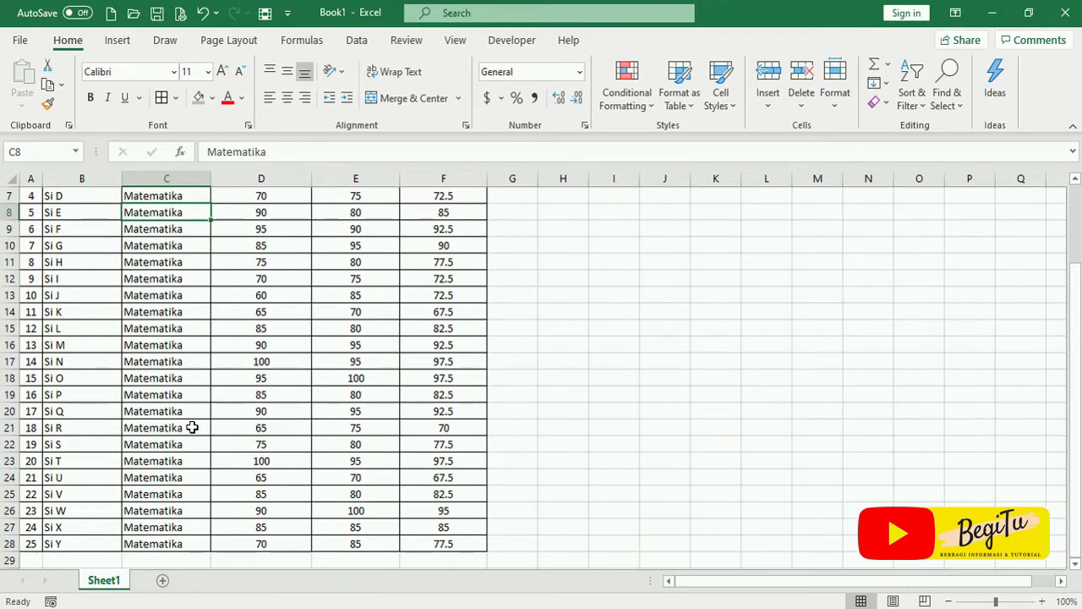
scroll(193, 427, "up", 2)
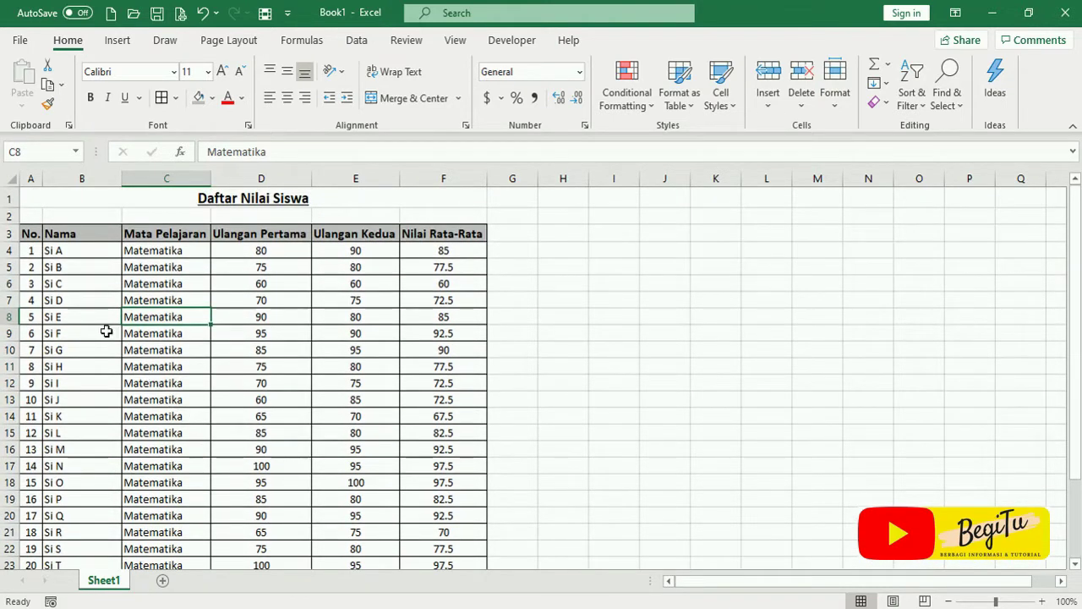
left_click(7, 265)
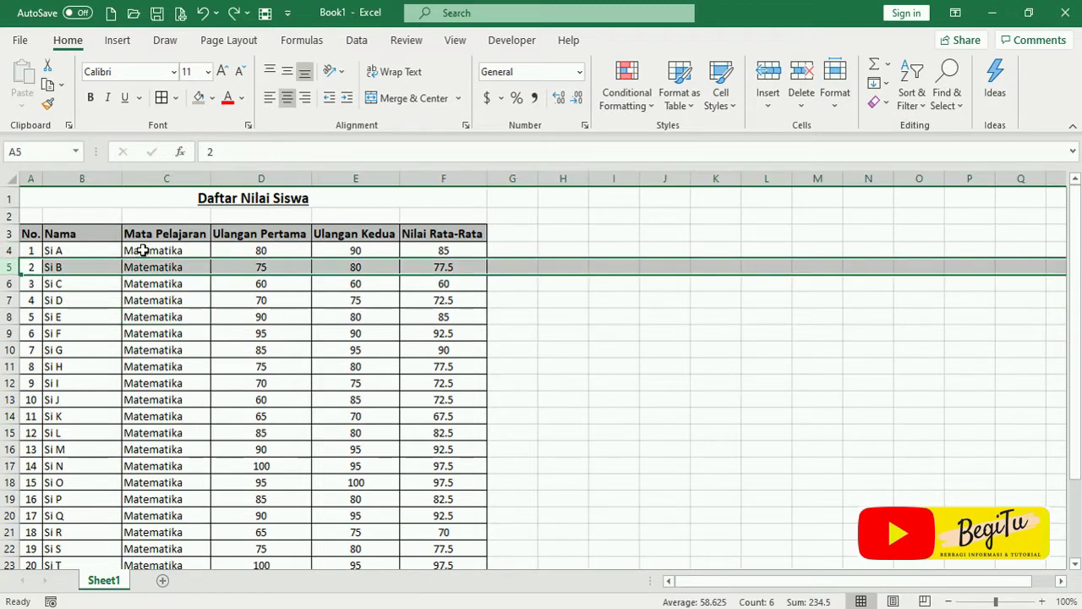
right_click(17, 268)
left_click(49, 402)
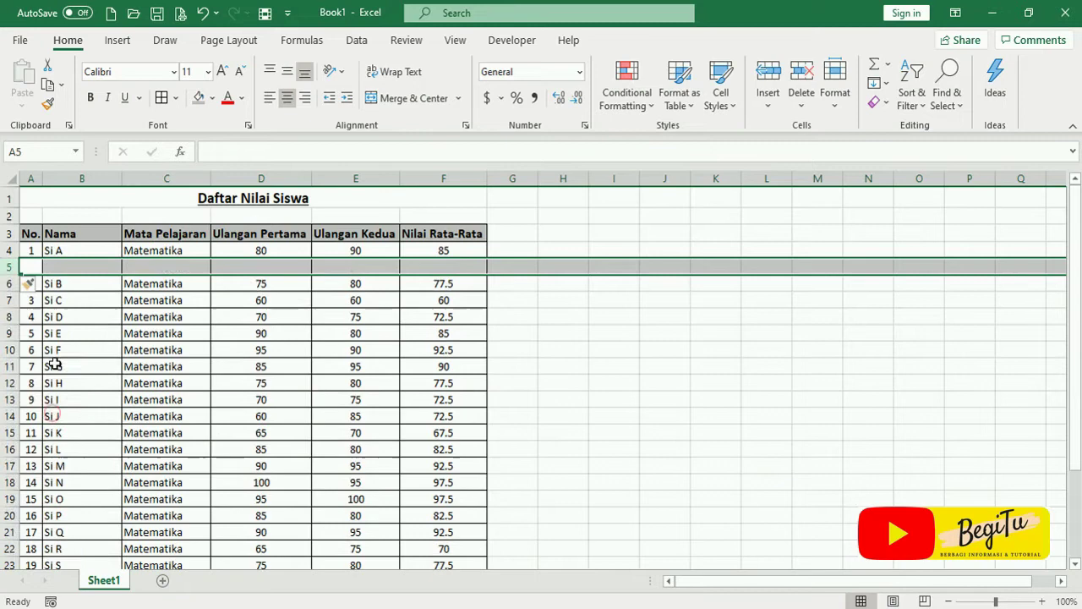
right_click(17, 269)
left_click(48, 403)
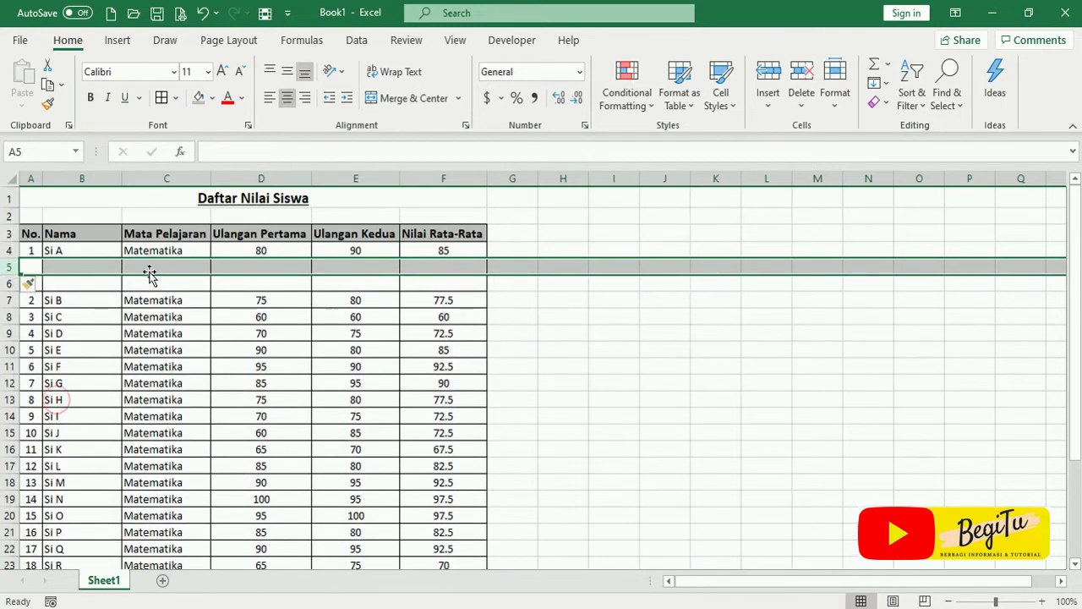
- Enter the subjects Kimia in C5 and Fisika in C6 for student Si A
left_click(151, 266)
type("Ki")
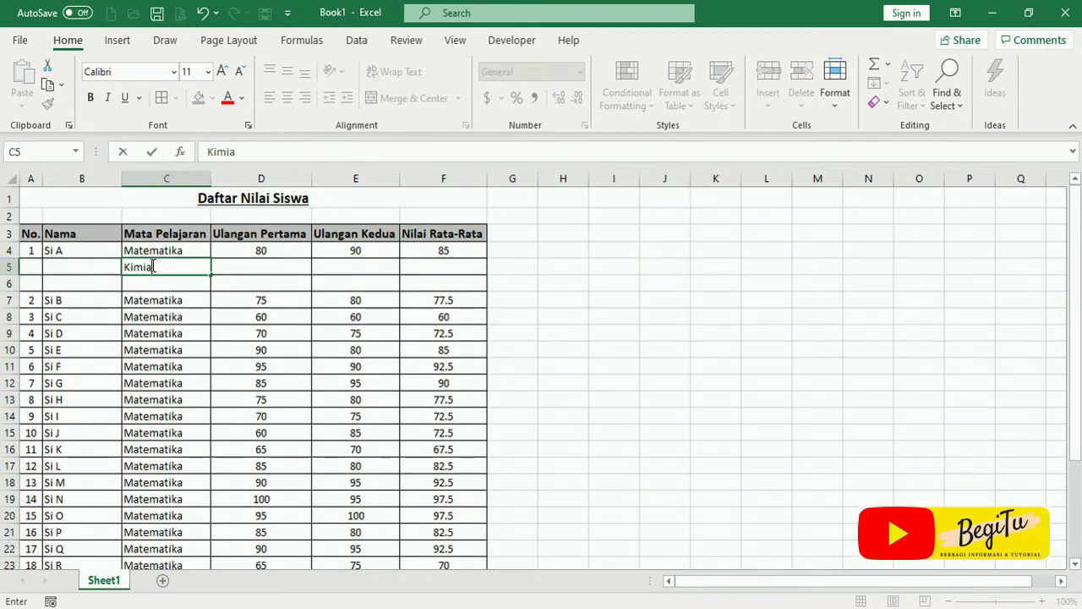
type("mia")
key("Return")
type("Fisika")
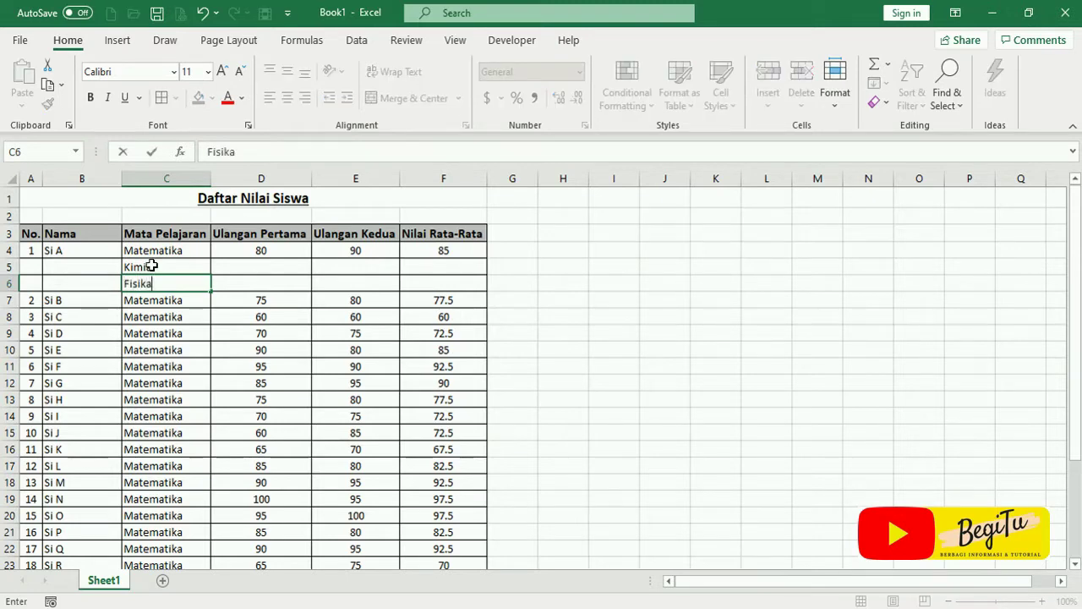
key("Return")
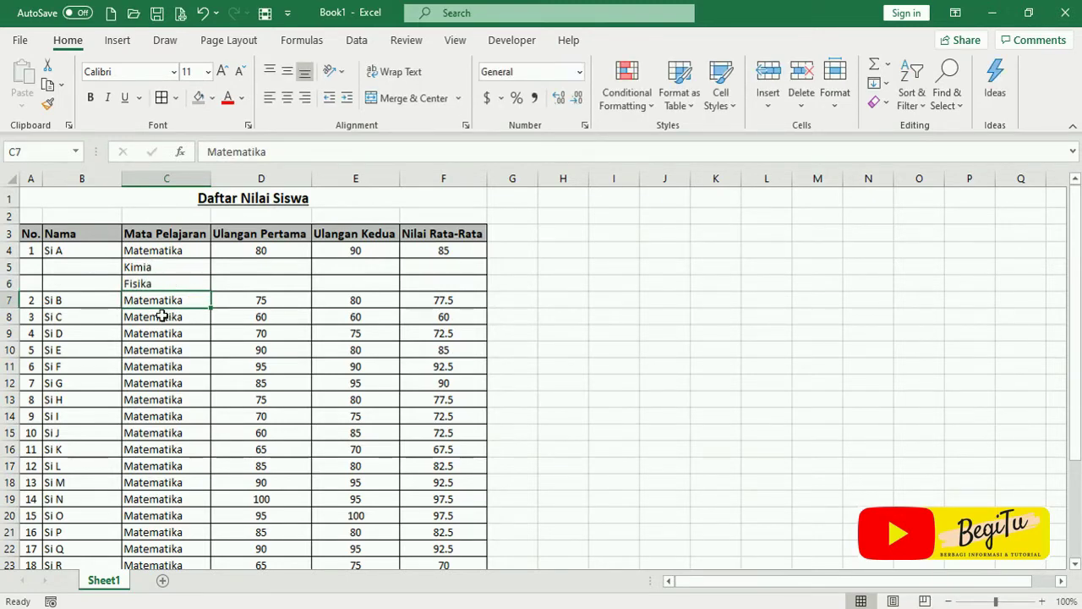
right_click(9, 317)
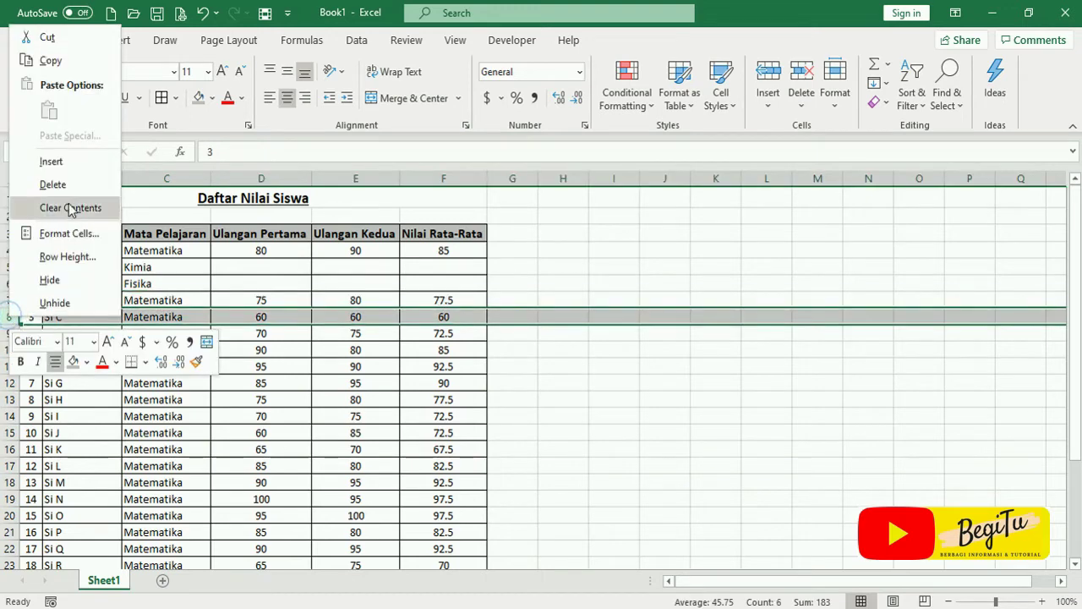
left_click(70, 172)
right_click(13, 317)
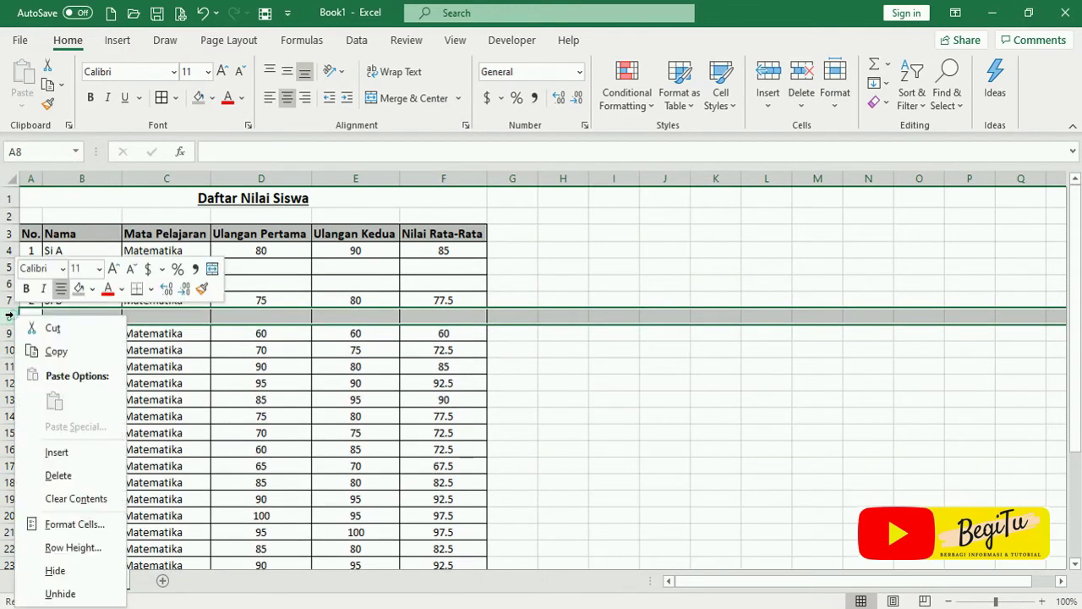
left_click(70, 453)
- Enter the subjects Kimia in C8 and Fisika in C9 for student Si B
left_click(150, 315)
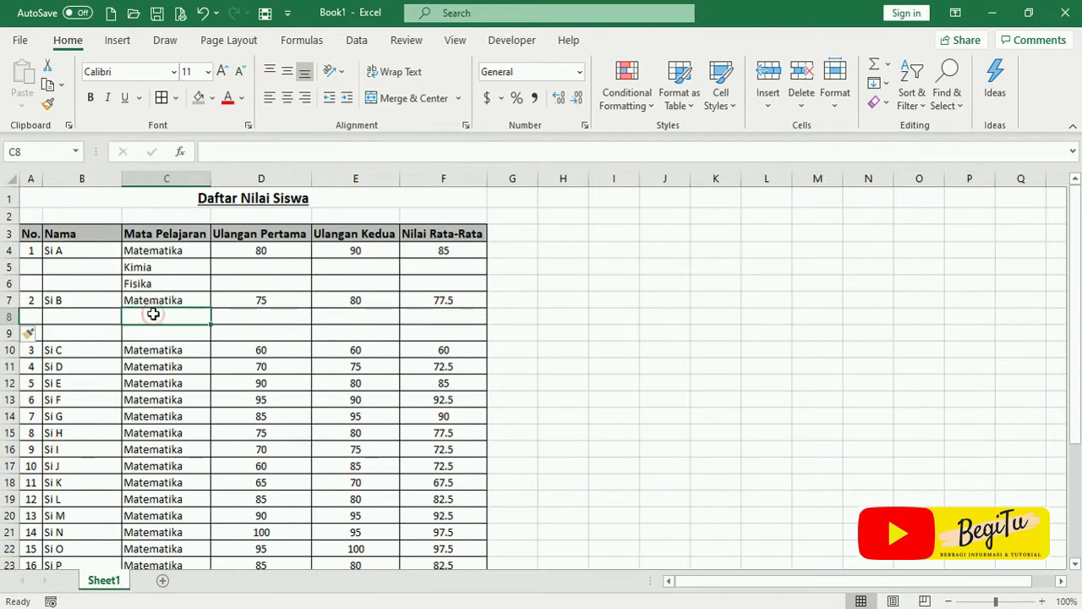
type("Kimia")
key("Return")
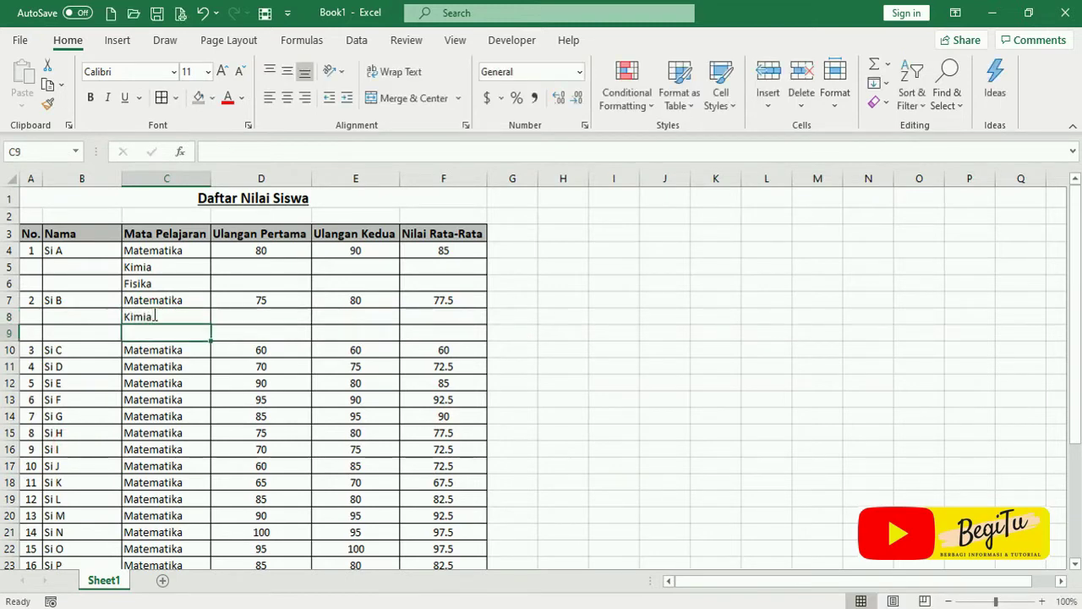
type("Fisika")
key("Return")
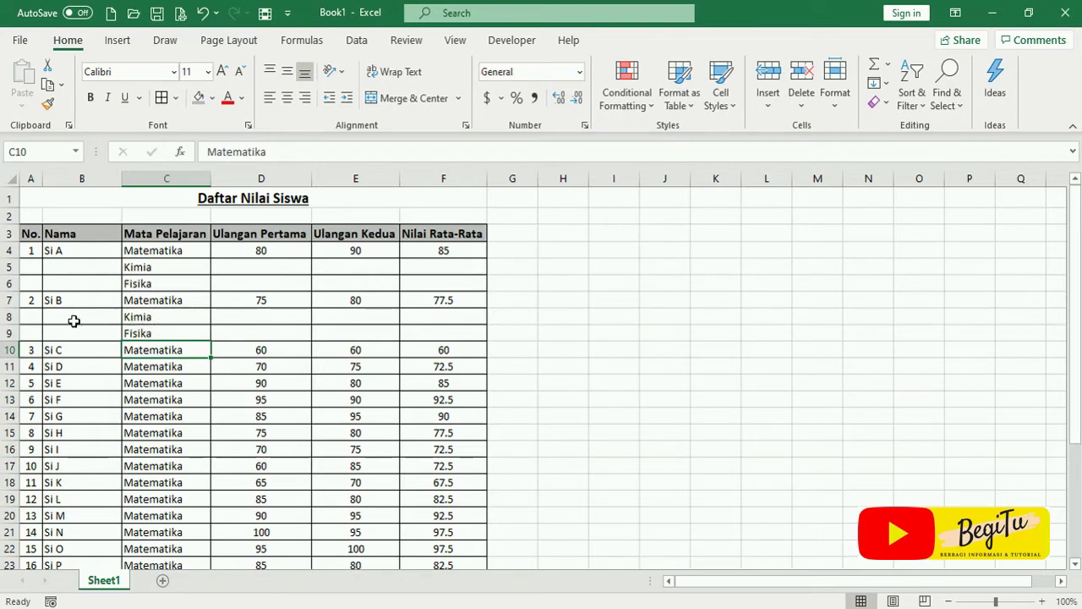
scroll(107, 401, "down", 4)
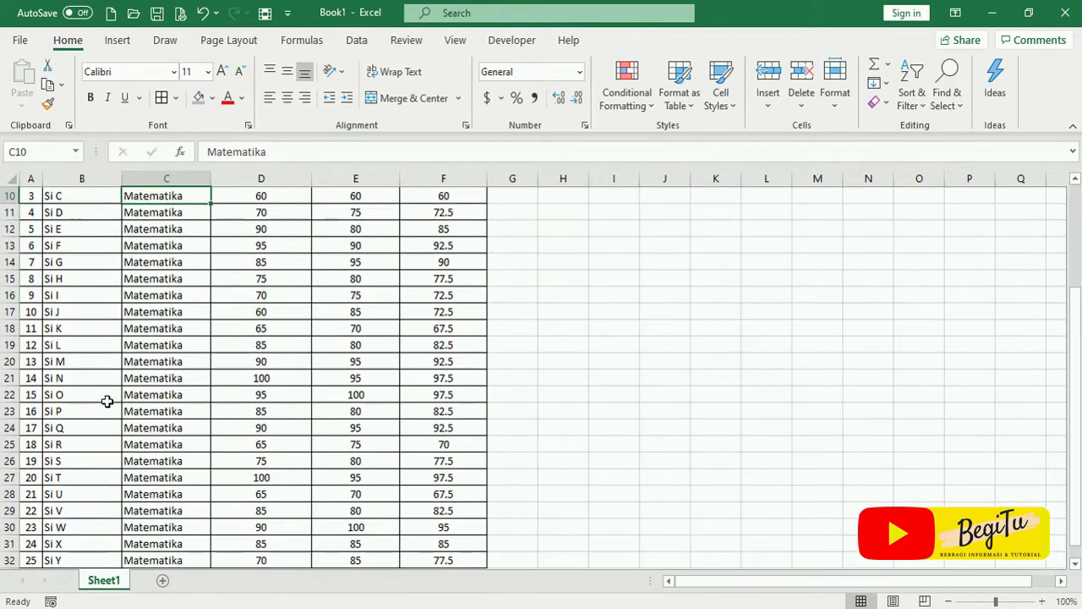
scroll(107, 401, "up", 4)
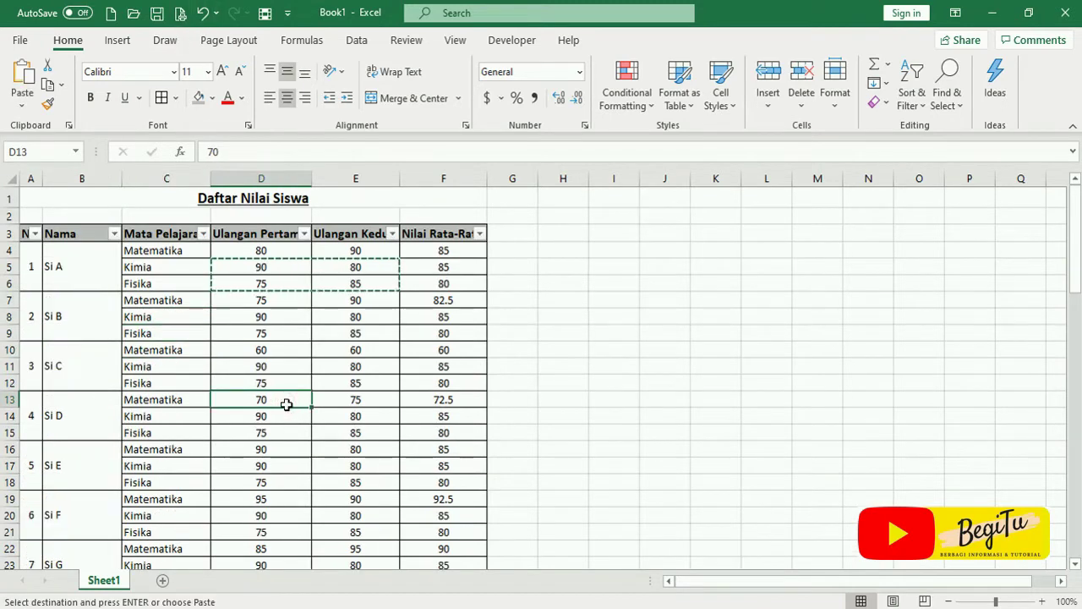
scroll(287, 404, "down", 13)
scroll(286, 407, "up", 9)
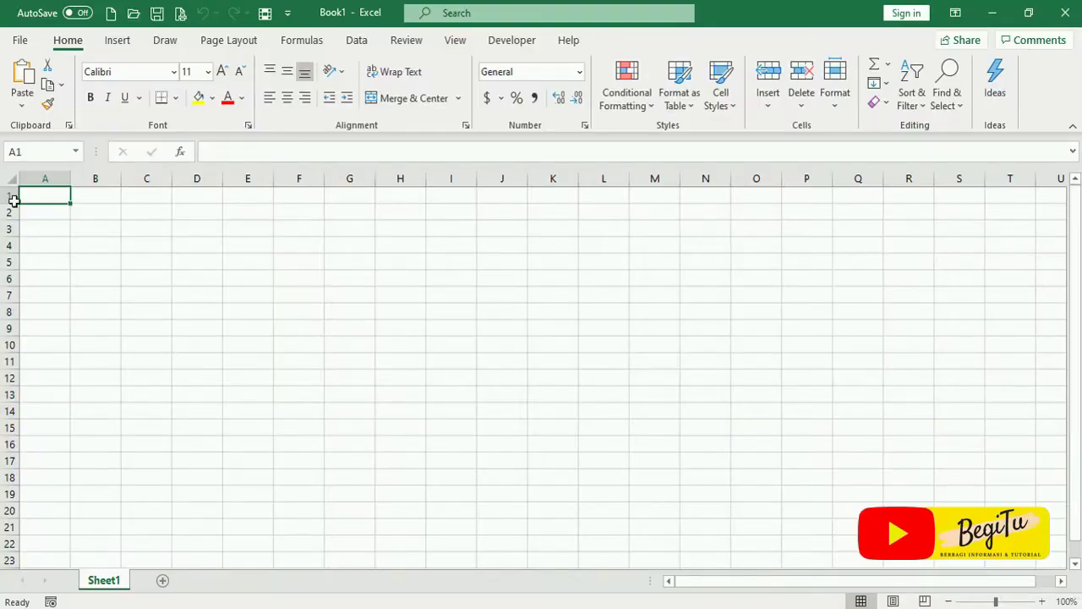
- Enter the title Daftar Nilai Siswa in cell A1 of the blank sheet
type("Daftar Nilai Sis")
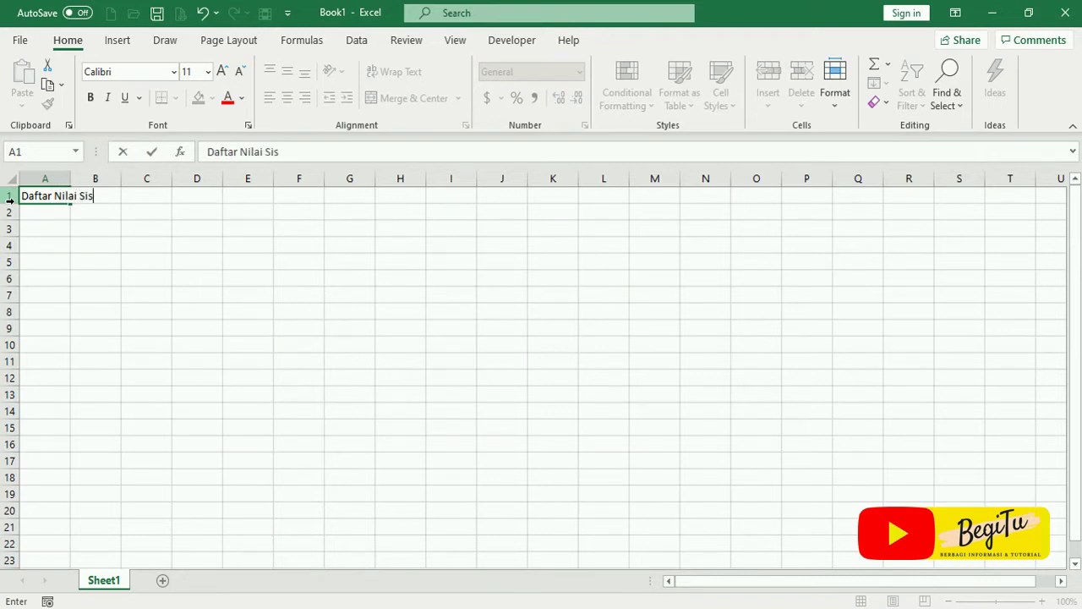
key("Return")
key("Return")
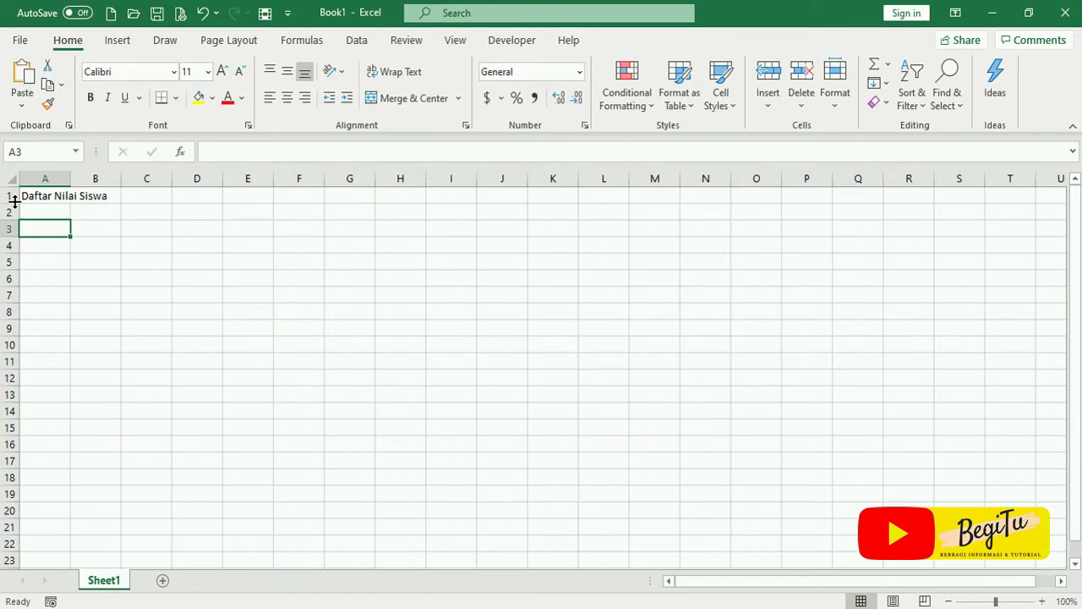
- Enter the column headings No., Nama and Mata Pelajaran in cells A3 to C3
type("No.")
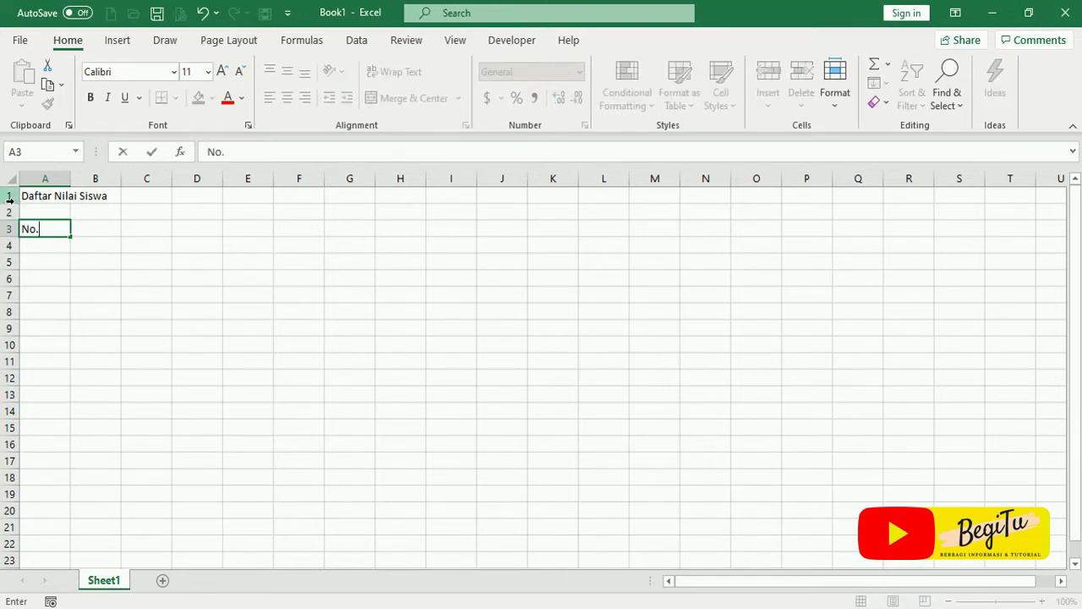
key("Tab")
type("N")
key("Tab")
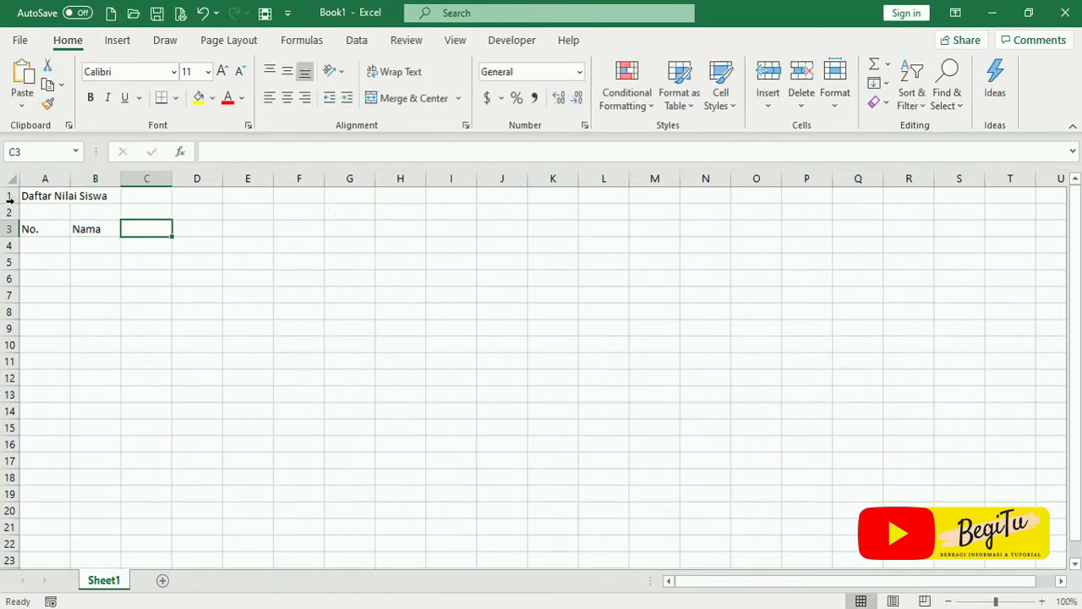
type("Mata Pelajaran")
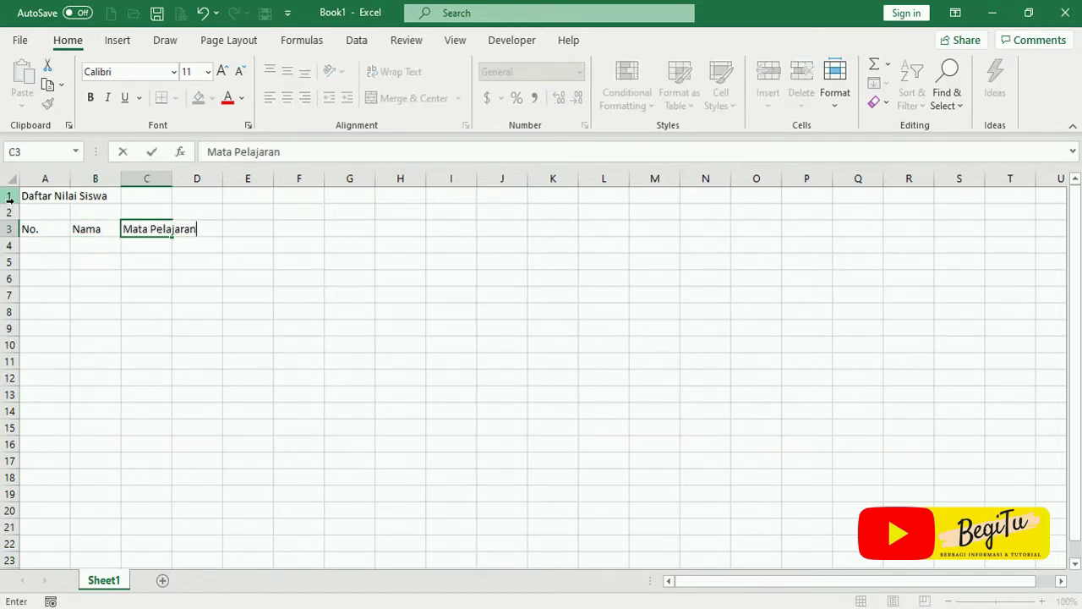
key("Tab")
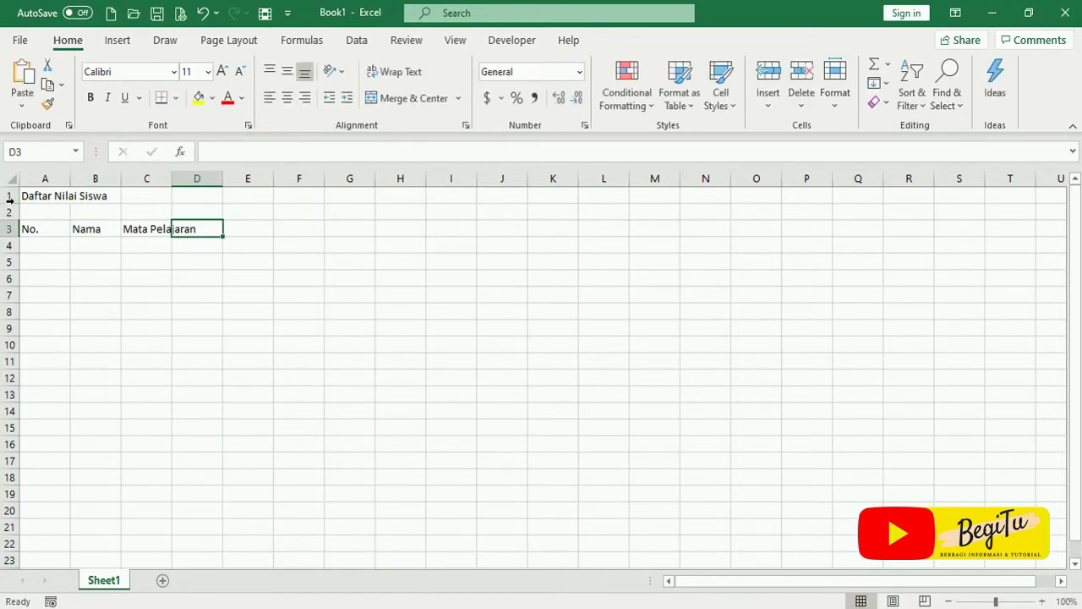
- Add the column headings Ulangan Pertama, Ulangan Kedua and Nilai Rata-Rata in cells D3 to F3
type("Ulangan Pertama")
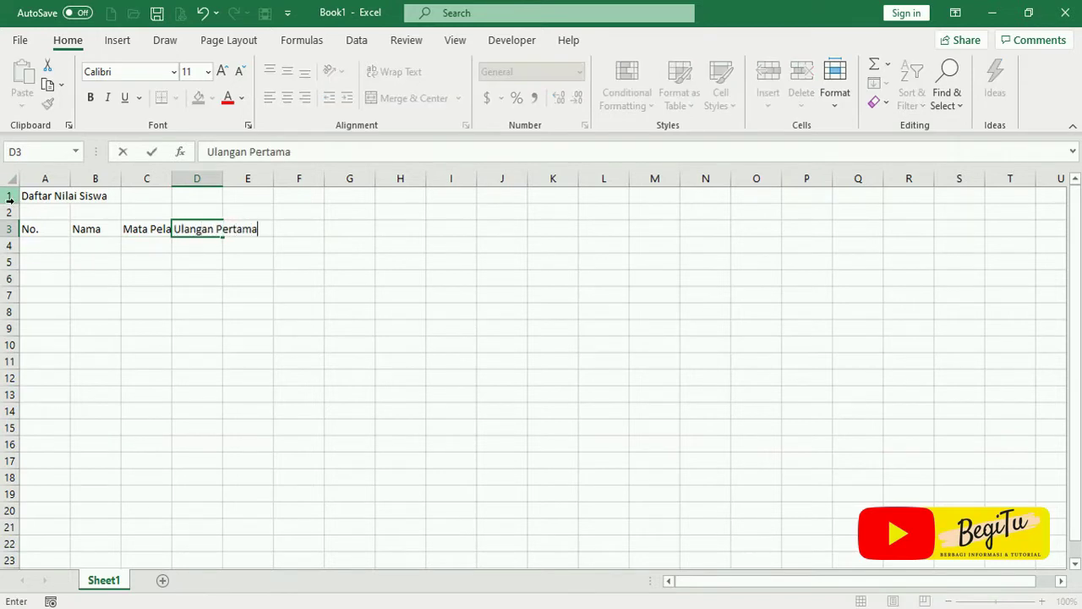
key("Tab")
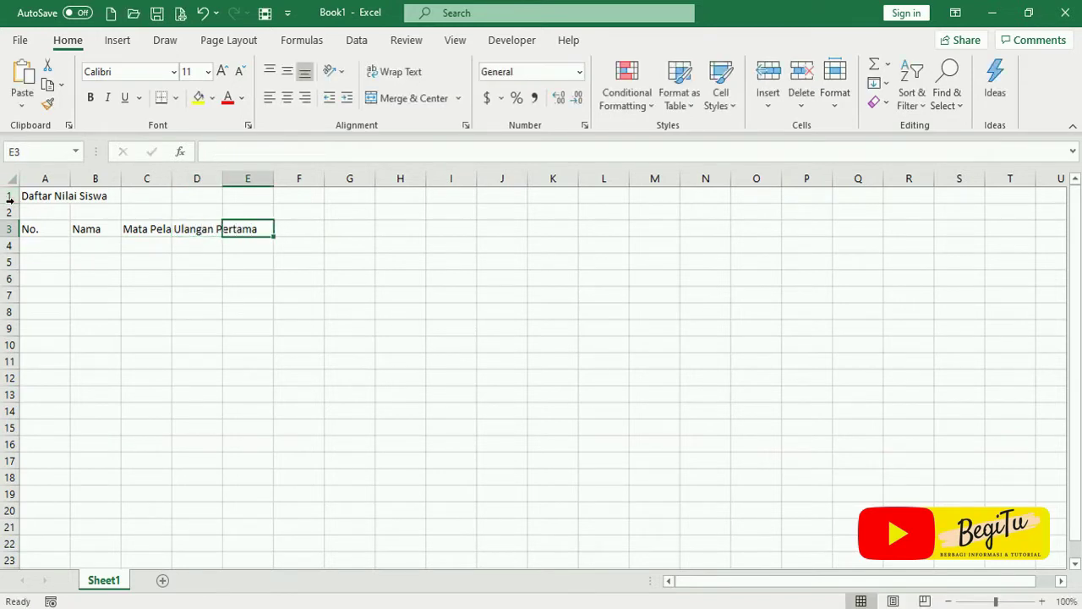
type("Ulangan")
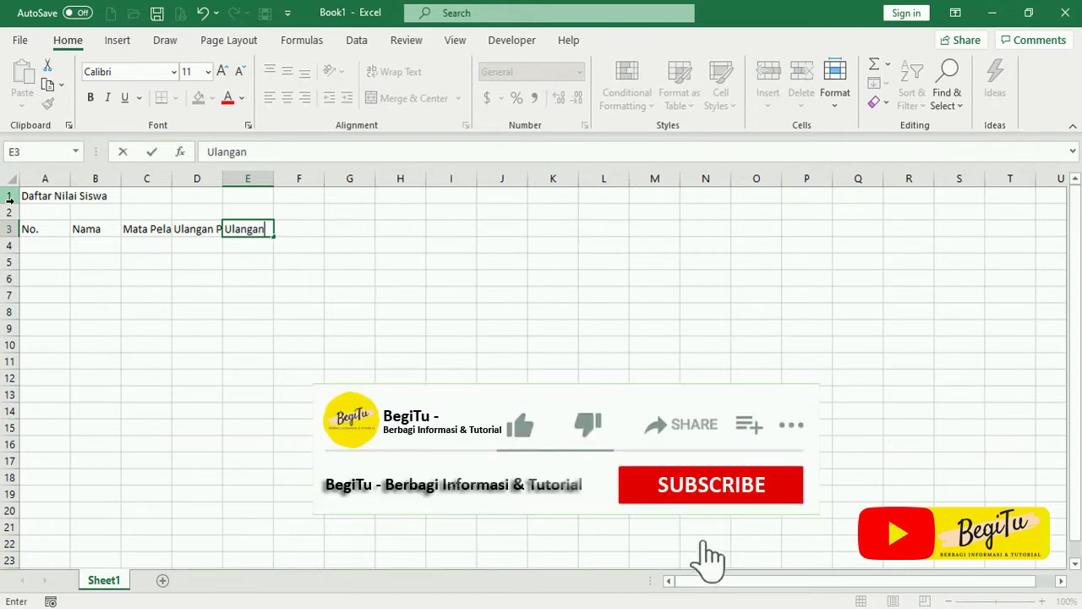
type(" Kedua")
key("Tab")
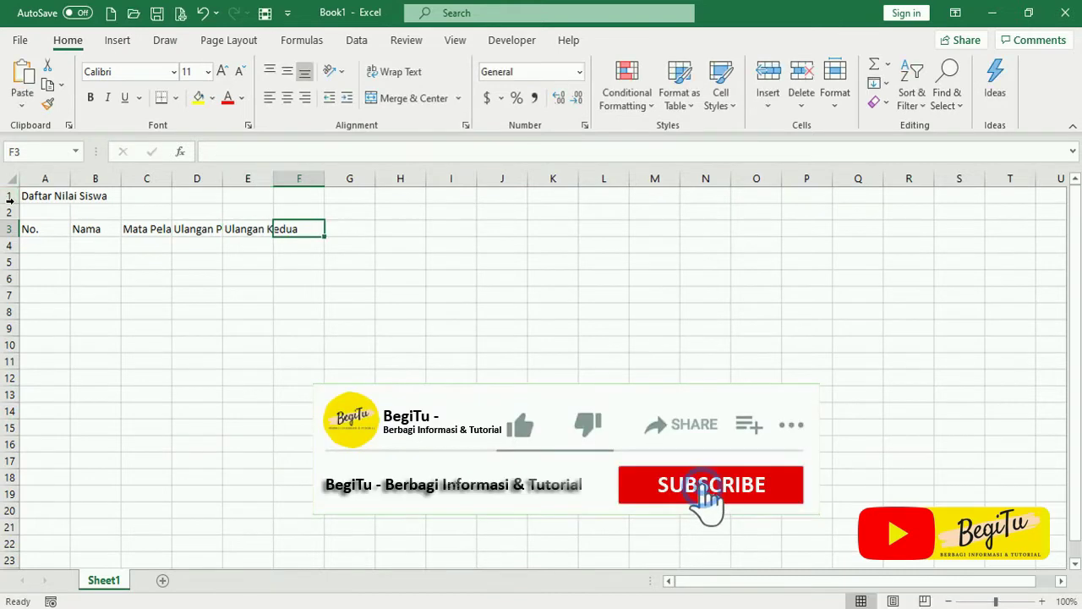
type("Rata-")
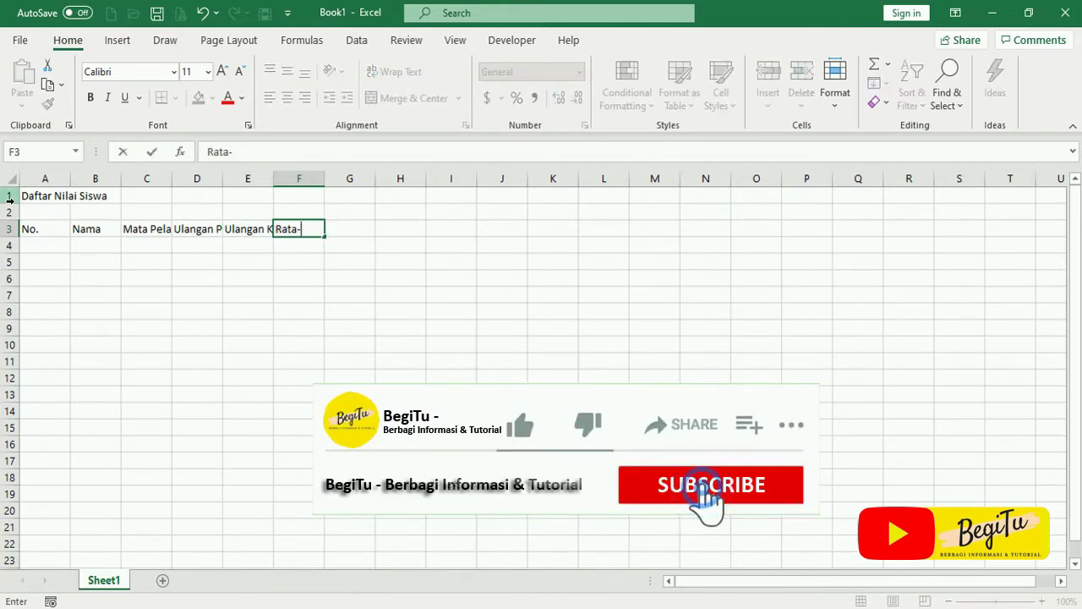
type("Rata")
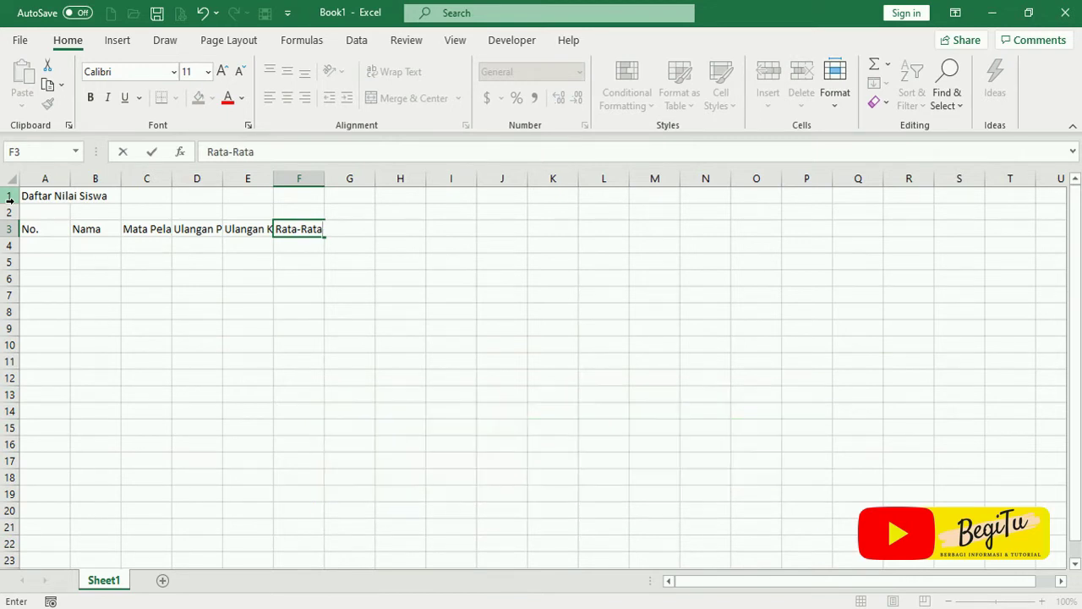
type("Rata")
key("Return")
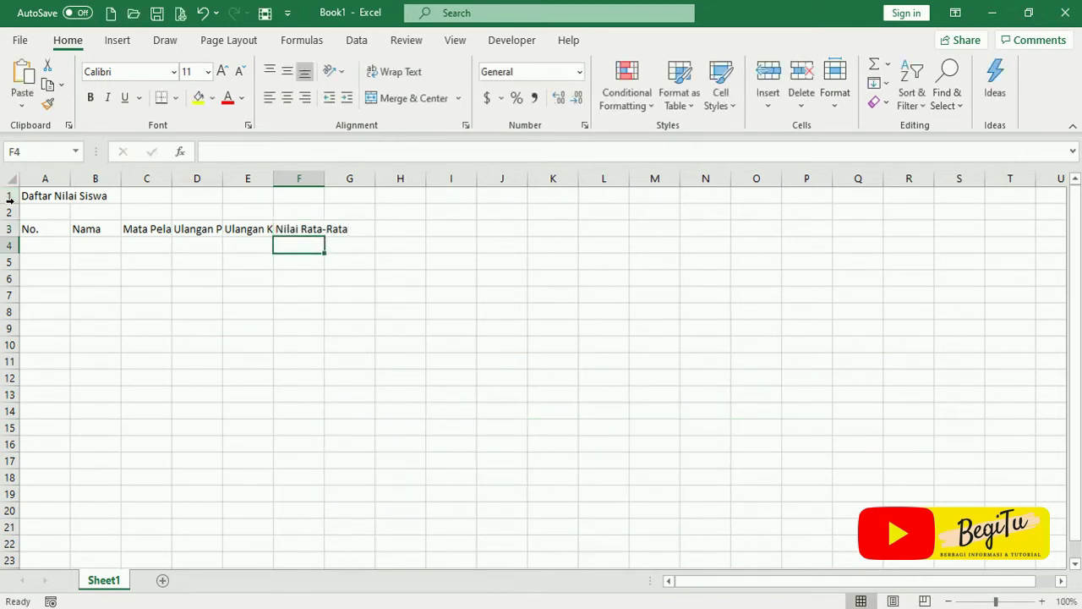
- Enter 1 and 2 in A4 and A5 and fill the number series down column A through at least 20
left_click(49, 244)
type("1")
key("Return")
type("2")
key("Return")
left_click_drag(48, 244, 60, 561)
- Enter the student names Si A, Si B and Si C in cells B4 to B6
left_click(107, 246)
type("S")
key("Return")
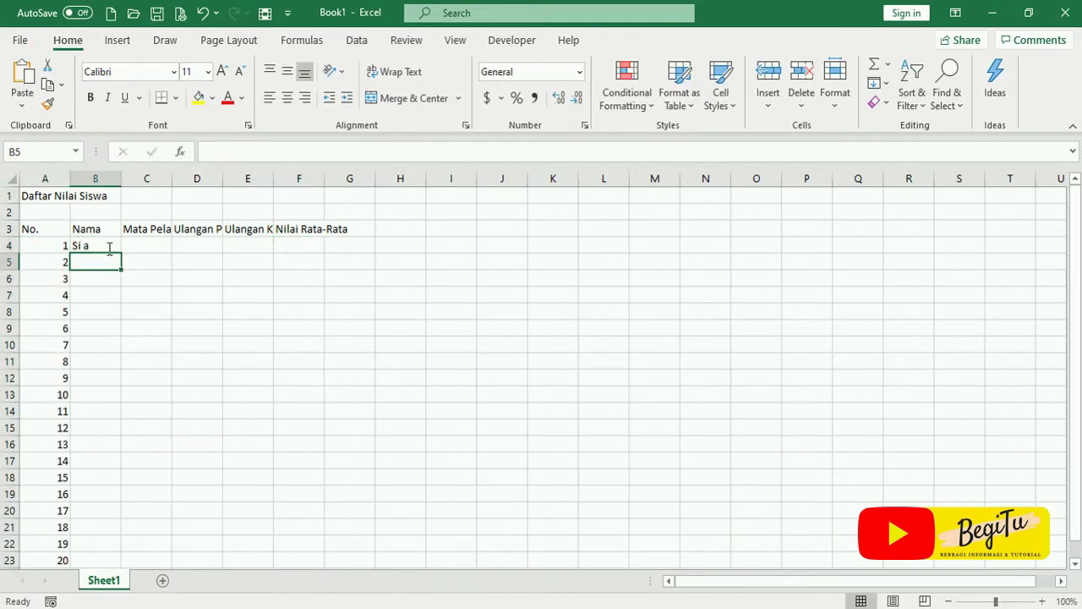
left_click(109, 247)
type("Si A")
key("Return")
type("Si B")
key("Return")
type("Si C")
key("Return")
- Enter the student names Si D, Si E, Si F, Si G and Si H in cells B7 to B11
type("SiD")
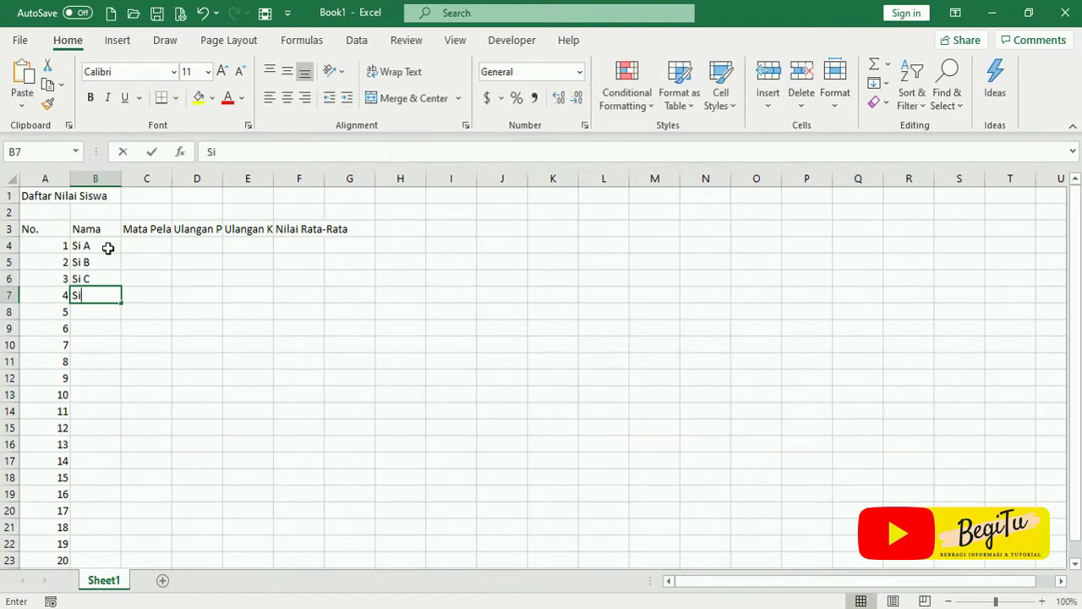
key("Return")
key("Up")
type("Si D")
key("Return")
type("Si E")
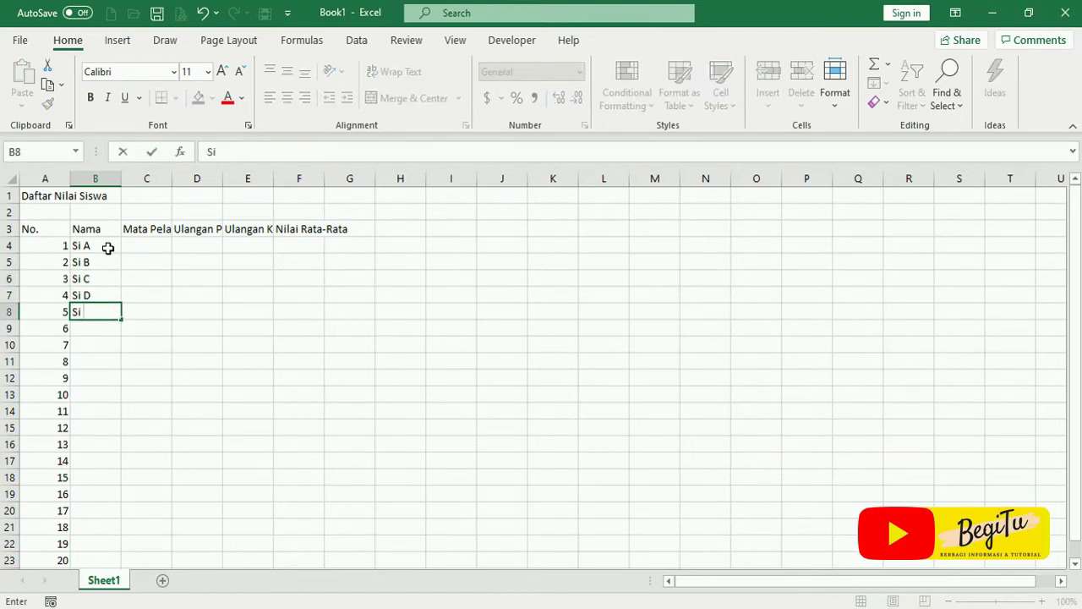
key("Return")
type("Si F")
key("Return")
type("Si G")
key("Return")
type("Si H")
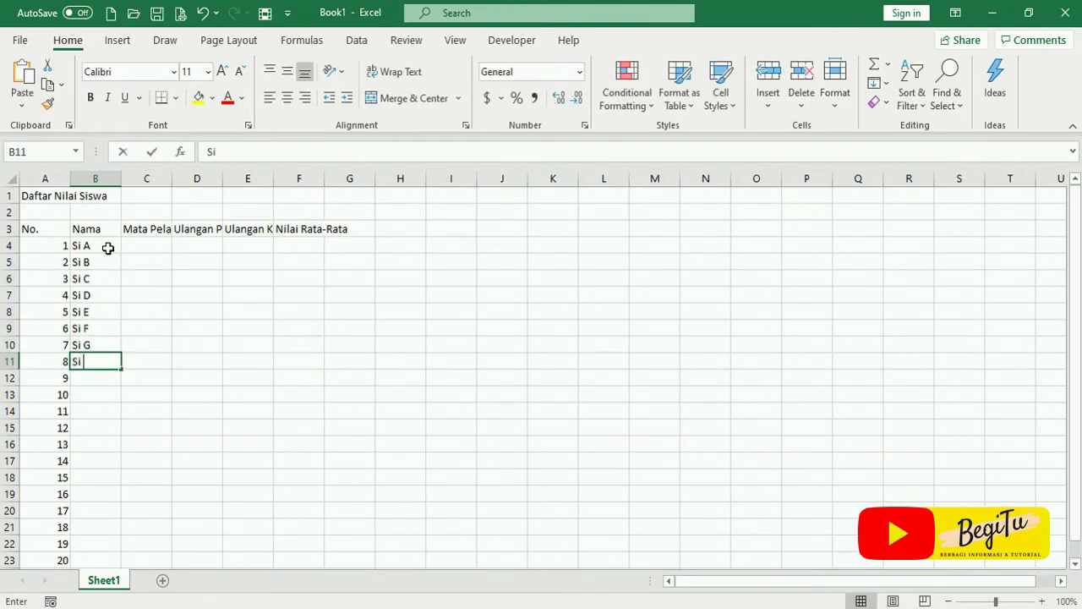
key("Return")
- Enter the student names Si I, Si J, Si K, Si L, Si M and Si N in cells B12 to B17
type("Si I")
key("Return")
type("Si J")
key("Return")
type("Si K")
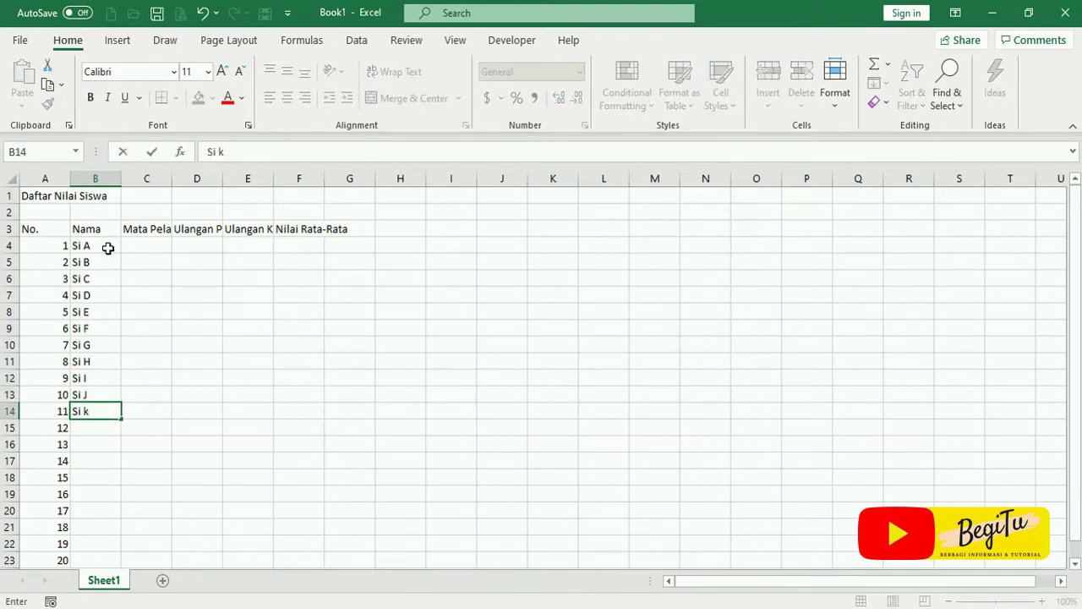
key("Return")
type("Si L")
key("Return")
type("Si M")
key("Return")
type("Si N")
key("Return")
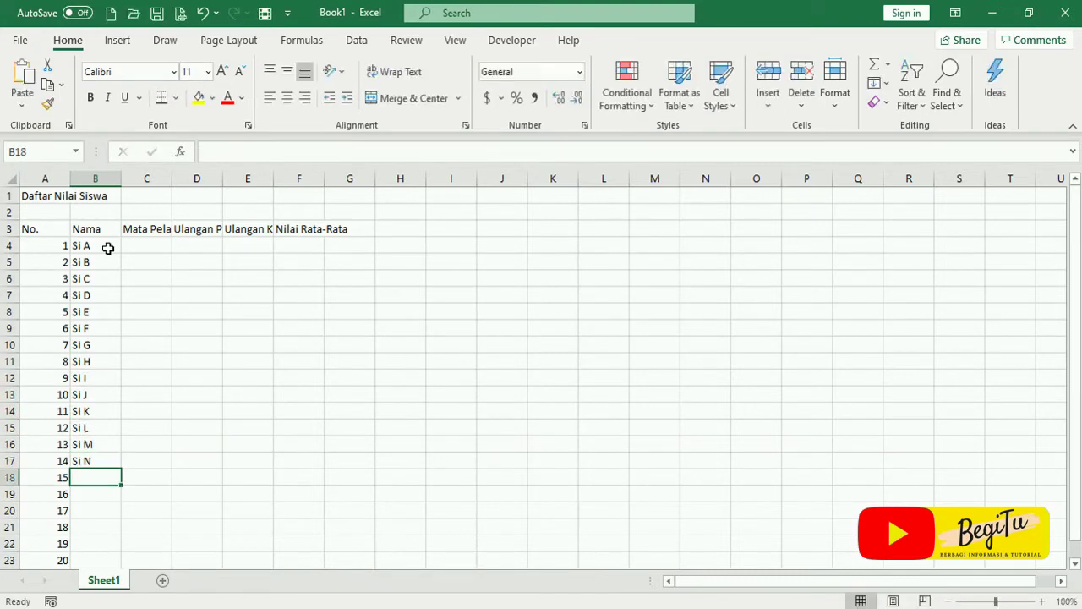
- Enter the student names Si O, Si P and Si Q in cells B18 to B20
type("Si O")
key("Return")
type("Si P")
key("Return")
type("Si Q")
key("Return")
- Enter the student names Si R, Si S and Si T in cells B21 to B23
type("Si")
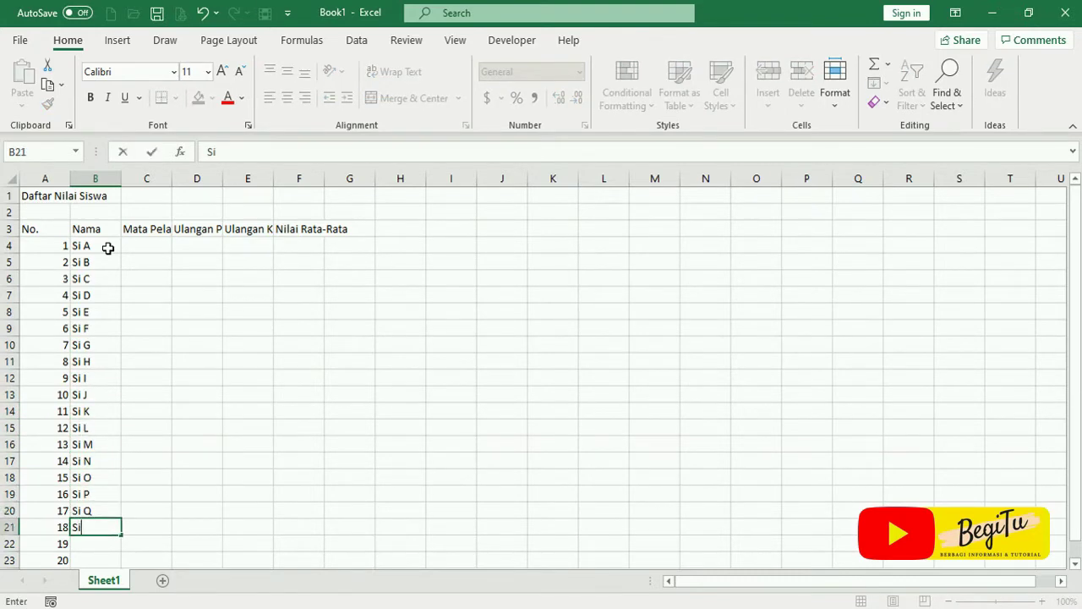
type(" R")
key("Return")
type("Si S")
key("Return")
type("Si T")
key("Return")
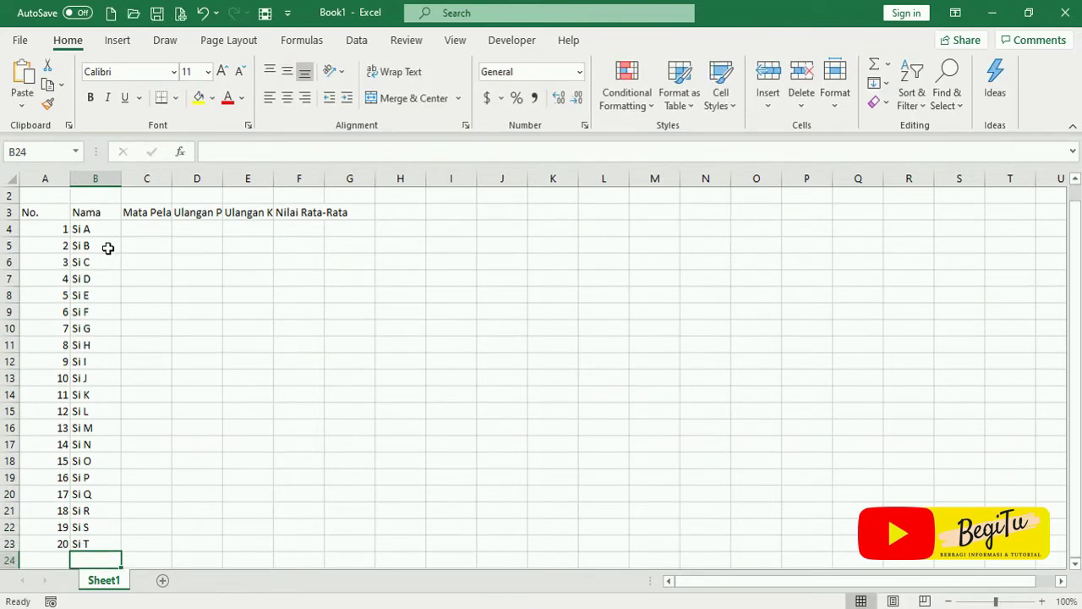
- Extend the number series in column A down to 25 in cell A28
left_click_drag(51, 478, 51, 494)
scroll(59, 490, "down", 1)
left_click_drag(70, 452, 68, 526)
- Enter the student names Si U, Si V, Si W, Si X and Si Y in cells B24 to B28
left_click(90, 461)
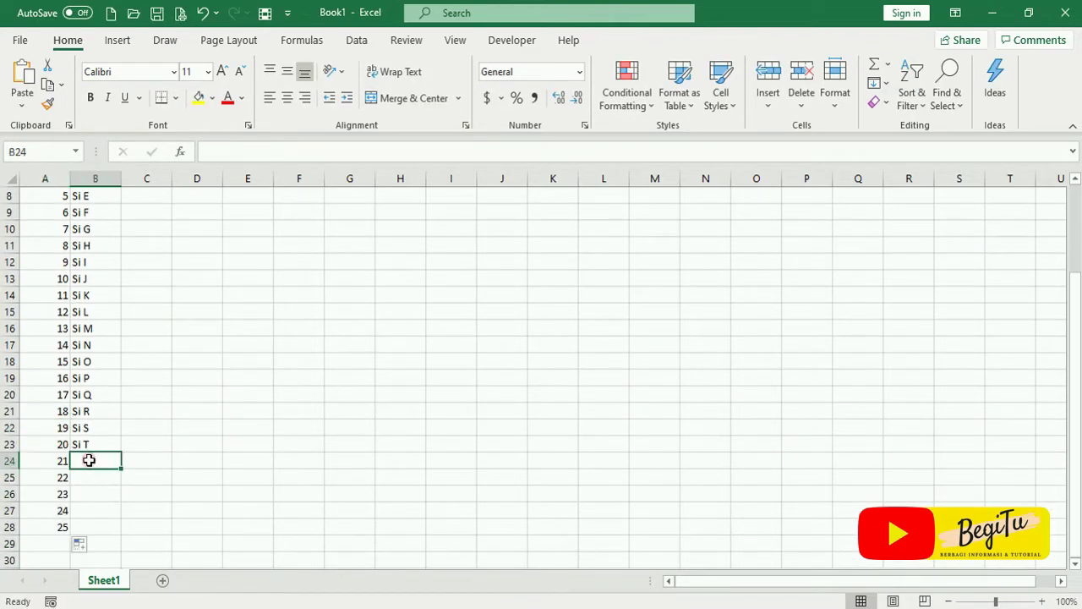
type("Si U")
key("Return")
type("Si V")
key("Return")
type("Si W")
key("Return")
type("Si X")
key("Return")
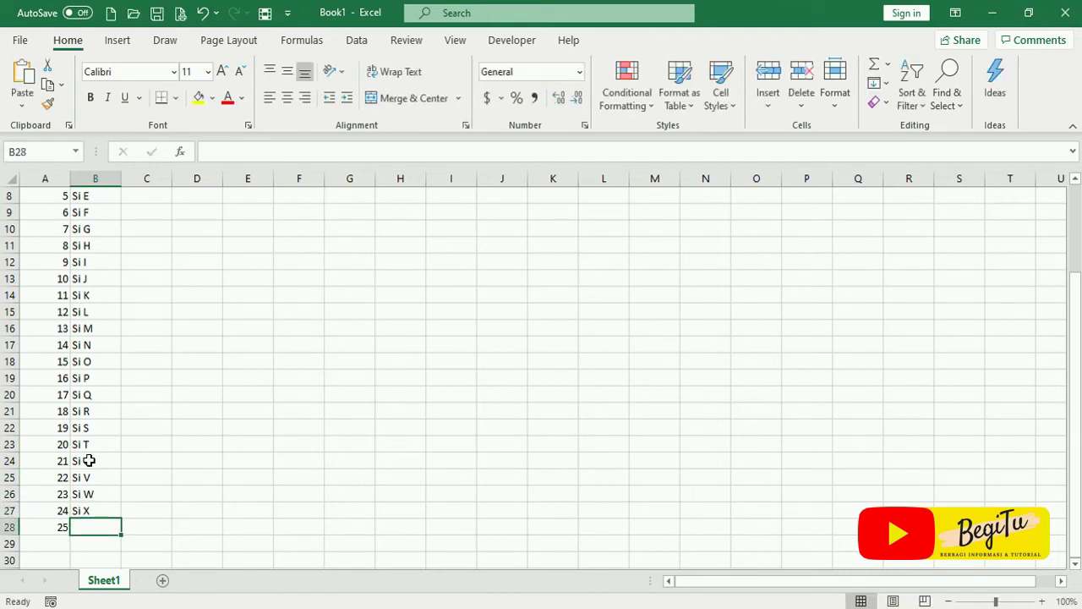
type("Si Y")
key("Return")
- Enter the subject Matematika in C4 and copy it down column C for all 25 students
scroll(153, 389, "up", 3)
left_click(153, 244)
type("Matematika")
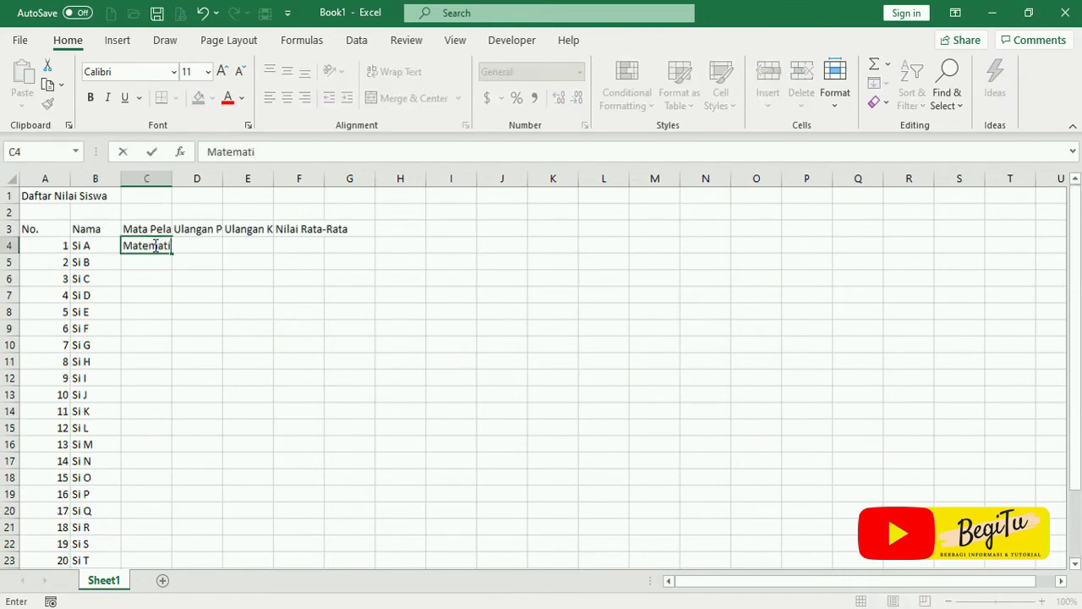
left_click(198, 327)
left_click(150, 245)
key("ctrl+c")
left_click_drag(148, 262, 143, 563)
key("ctrl+v")
scroll(203, 447, "up", 3)
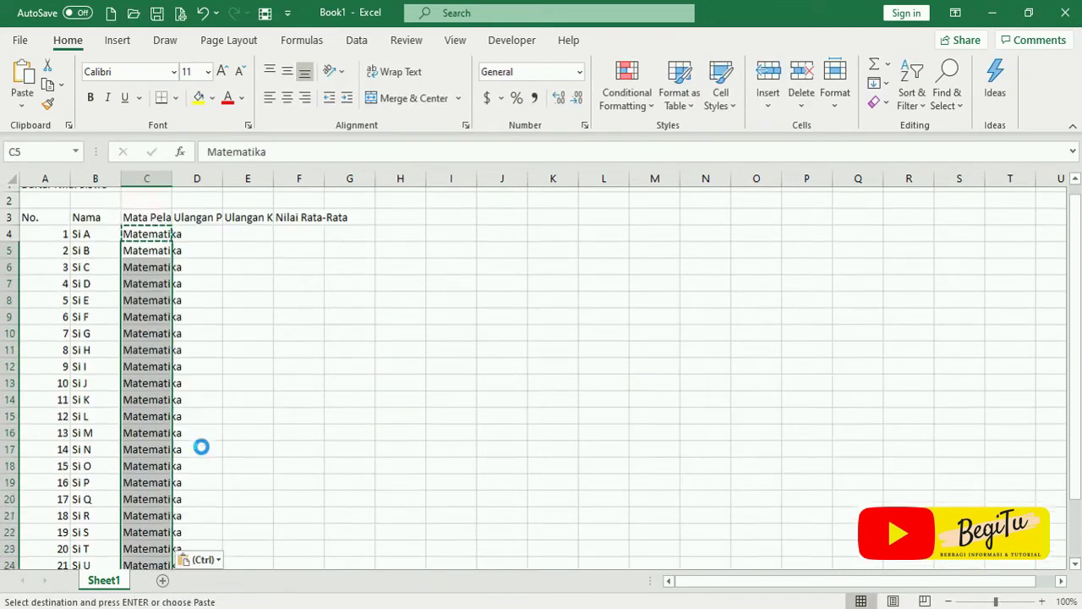
- Enter the first test scores 80, 75, 60, 70 and 90 in cells D4 to D8
left_click(198, 245)
type("80")
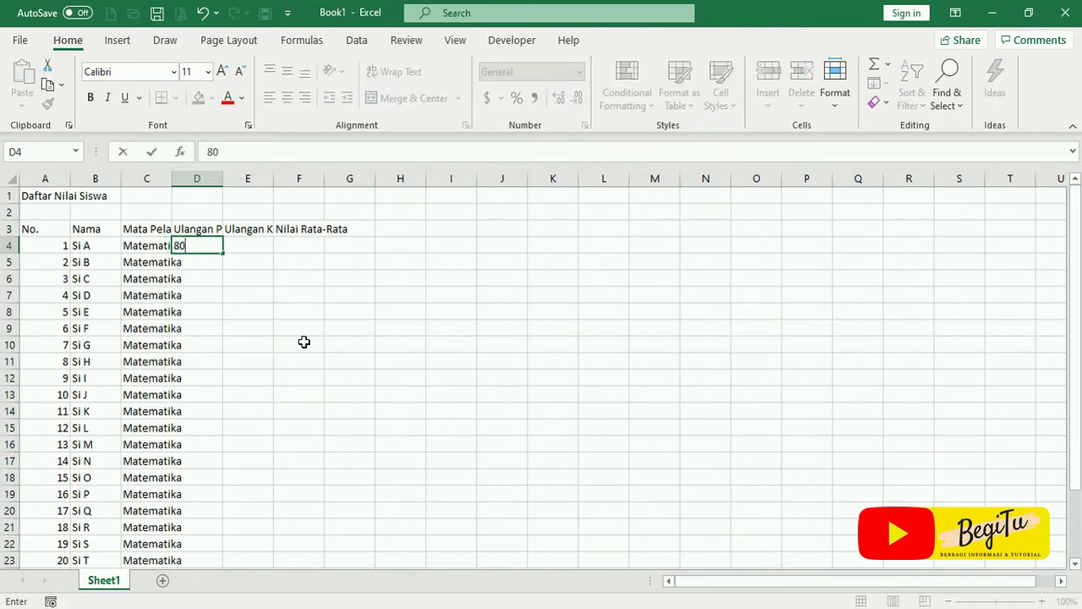
key("Return")
type("75")
key("Return")
type("60")
key("Return")
type("70")
key("Return")
type("90")
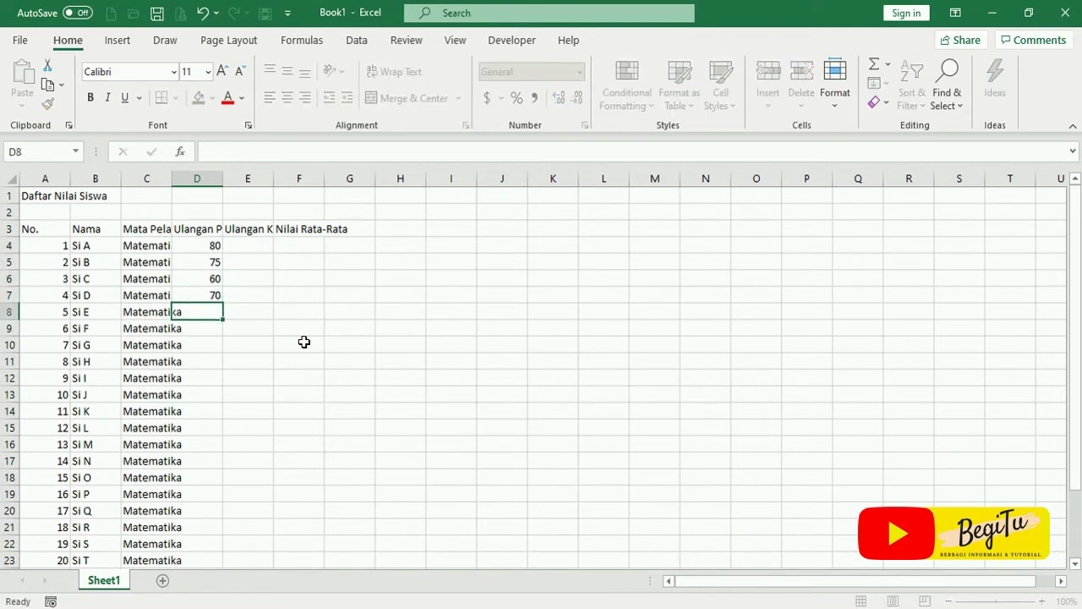
key("Return")
- Enter the first test scores 95, 85, 75, 70, 60, 65, 85 and 90 in cells D9 to D16
type("95")
key("Return")
type("85 75 ")
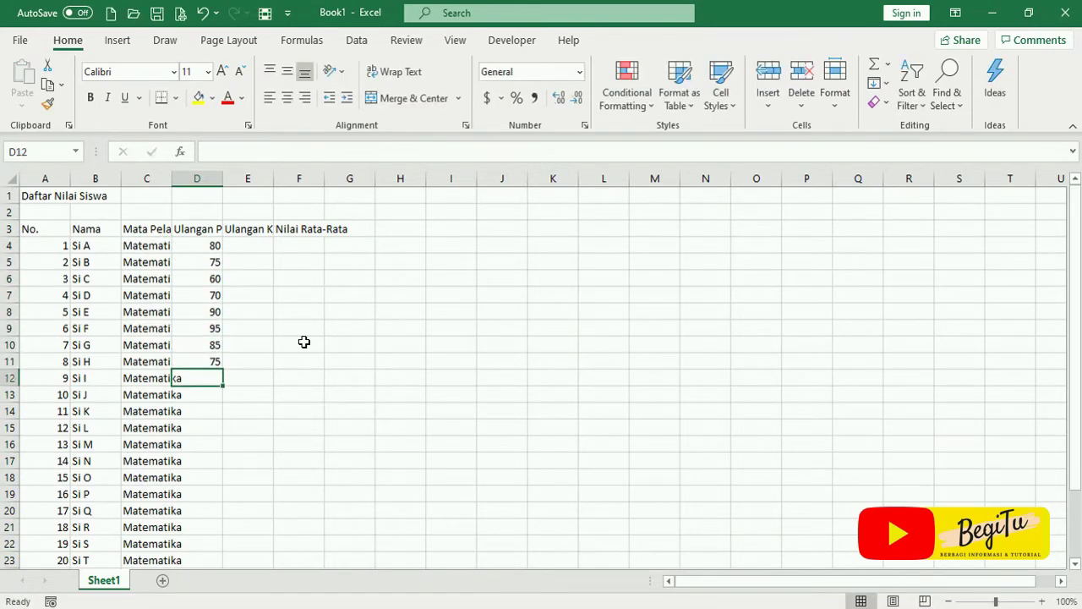
type("70 60 65 85")
key("Return")
type("90")
key("Return")
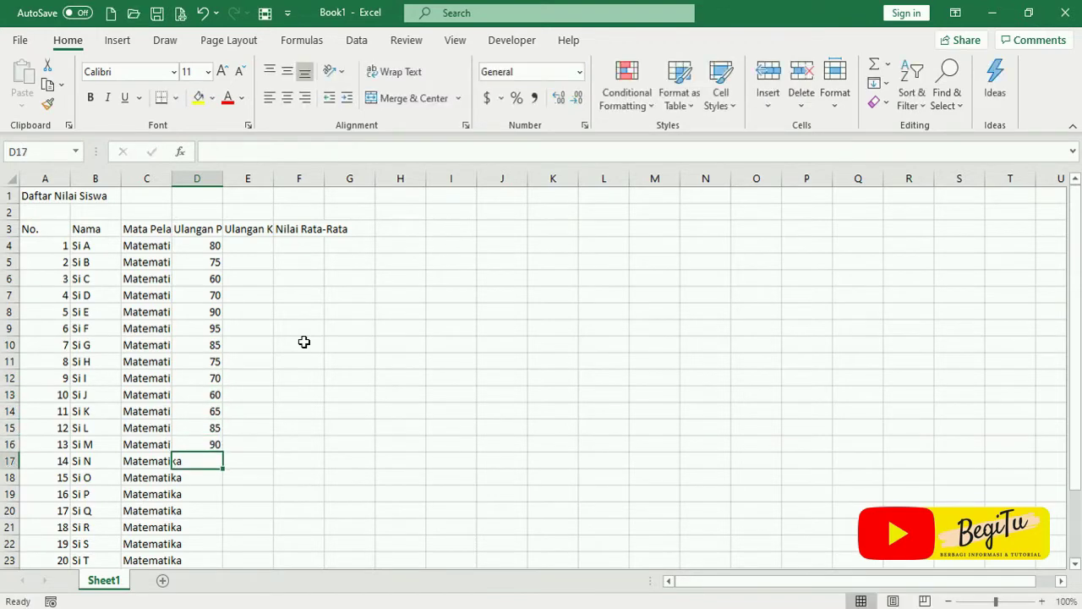
- Enter the first test scores 100, 95, 85, 90, 65, 75, 100, 65 and 85 in cells D17 to D25
type("100")
key("Return")
type("95")
key("Return")
type("85")
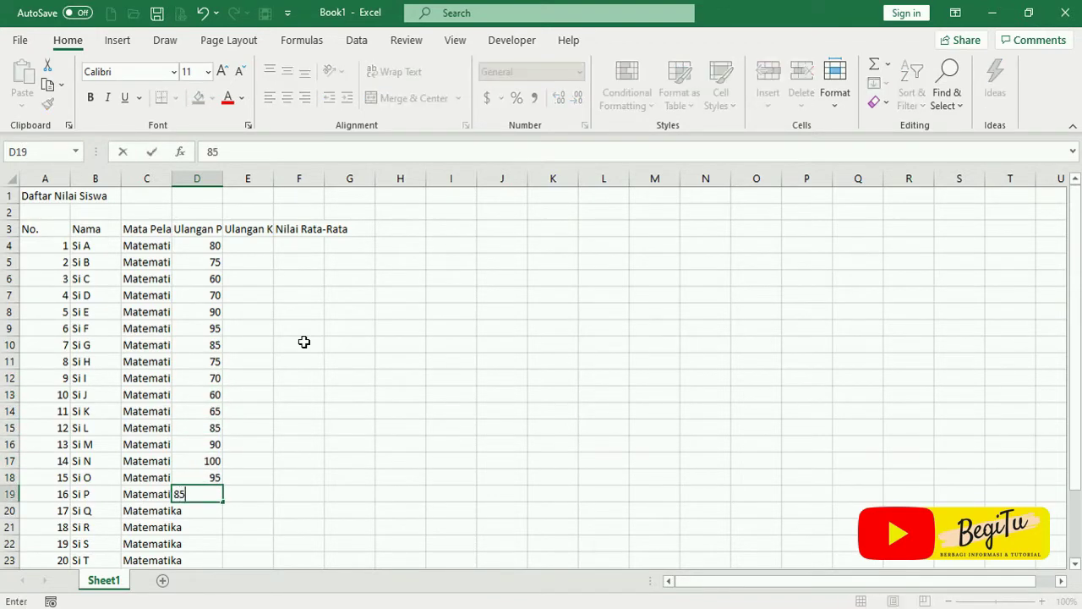
type(" 90 65 75 100 65 85")
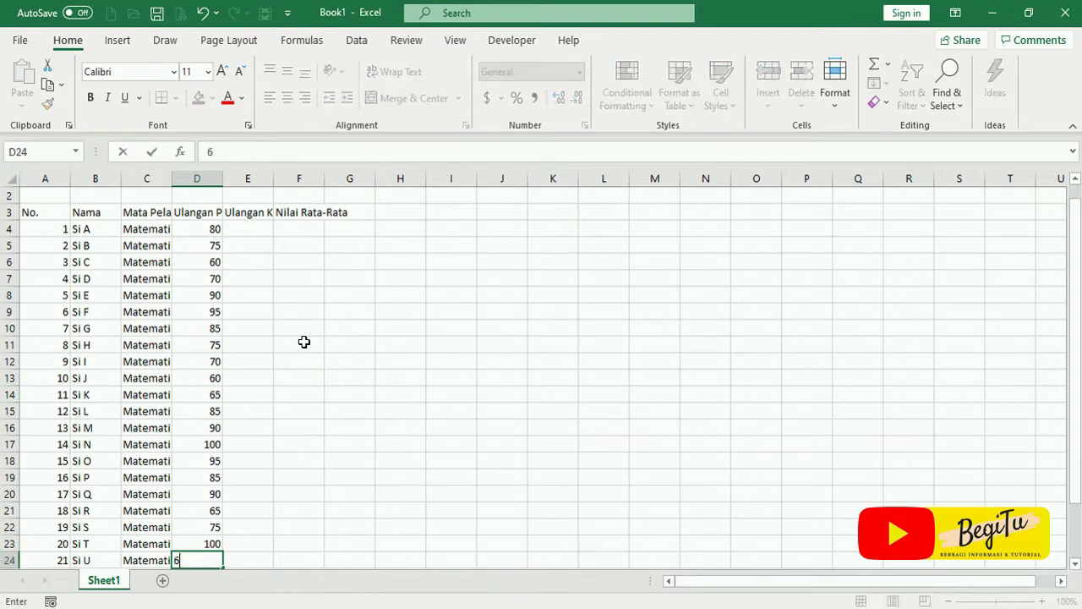
key("Return")
- Enter the first test scores 90, 85 and 70 in cells D26 to D28
type("90")
key("Return")
type("85")
key("Return")
type("7")
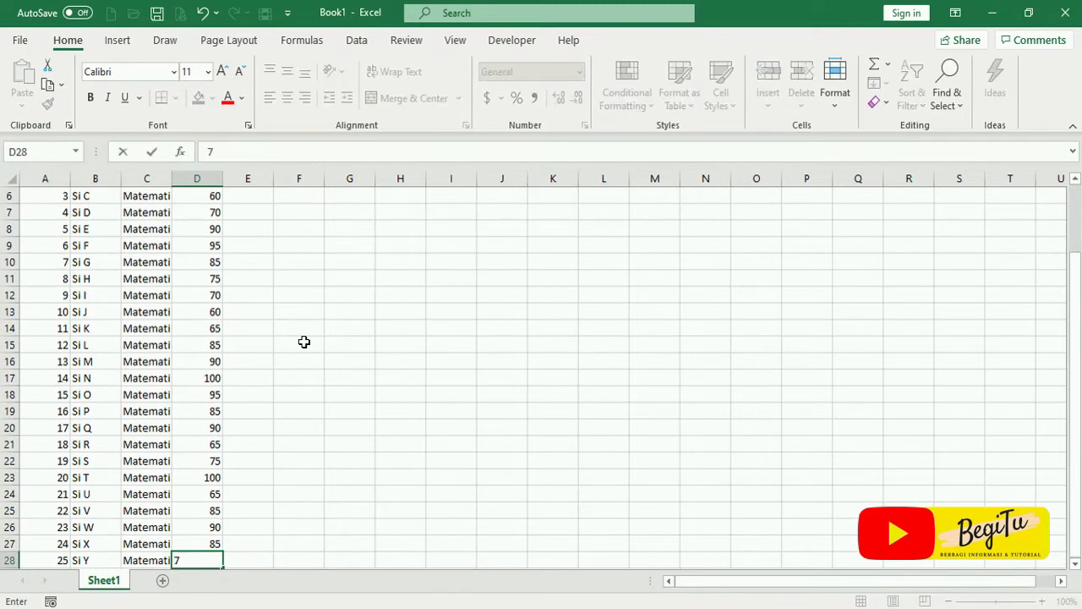
type("0")
key("Return")
- Enter the second test scores 90, 80, 60, 75, 80, 90 and 95 in cells E4 to E10
scroll(304, 341, "up", 3)
left_click(249, 247)
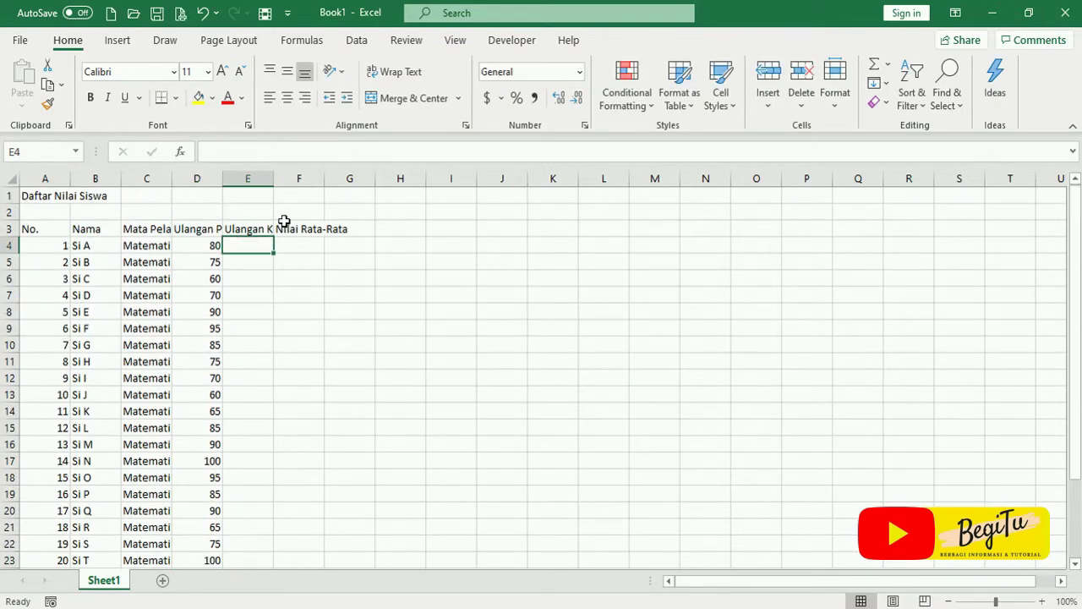
key("Return")
type("80 60 75 80 90")
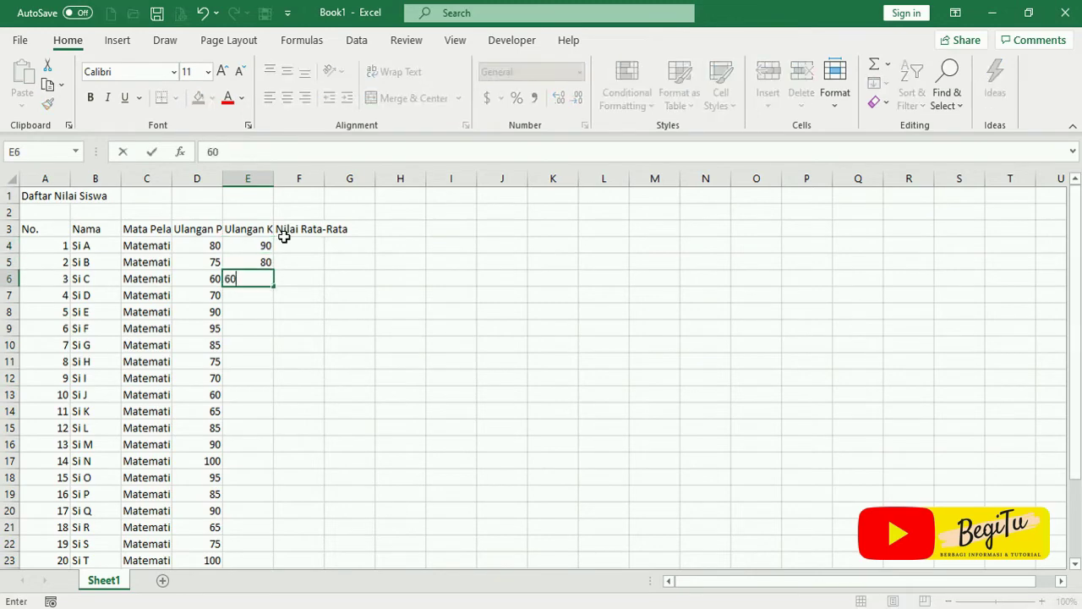
key("Return")
type("95")
key("Return")
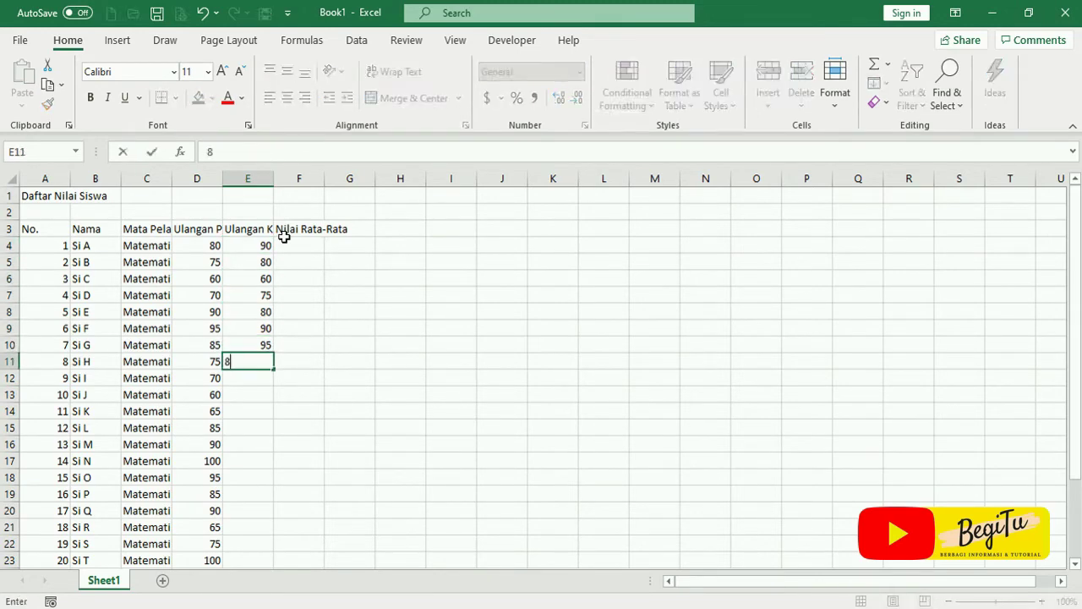
- Enter the second test scores 80, 75, 85 and 70 in cells E11 to E14
type("80")
key("Return")
type("75")
key("Return")
type("85")
key("Return")
type("70")
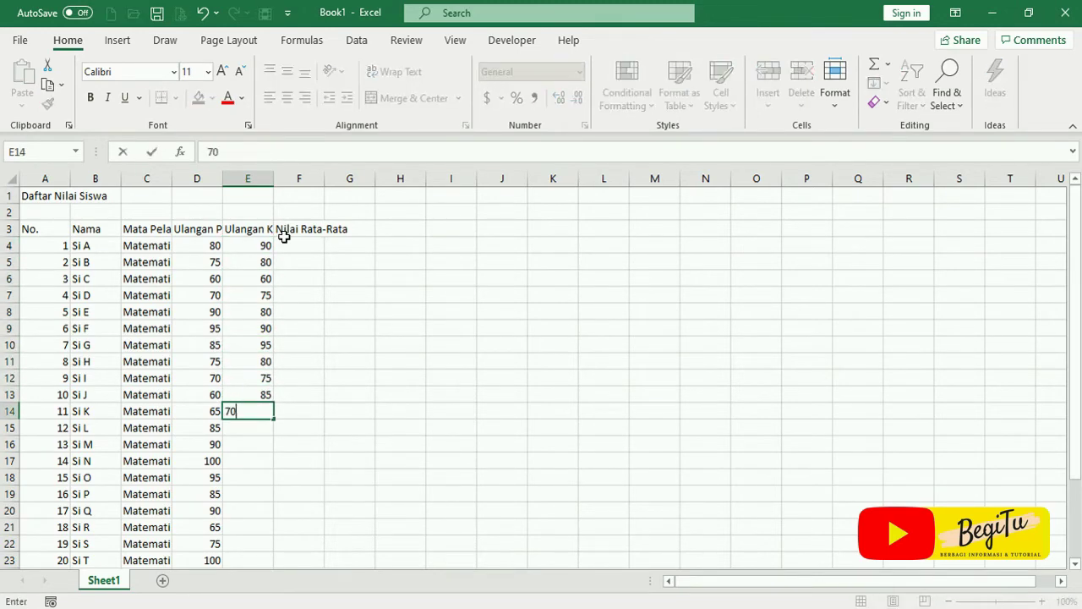
key("Return")
- Enter the second test scores 80, 95, 95 and 100 in cells E15 to E18
type("80")
key("Return")
type("95 95")
key("Return")
type("100")
key("Return")
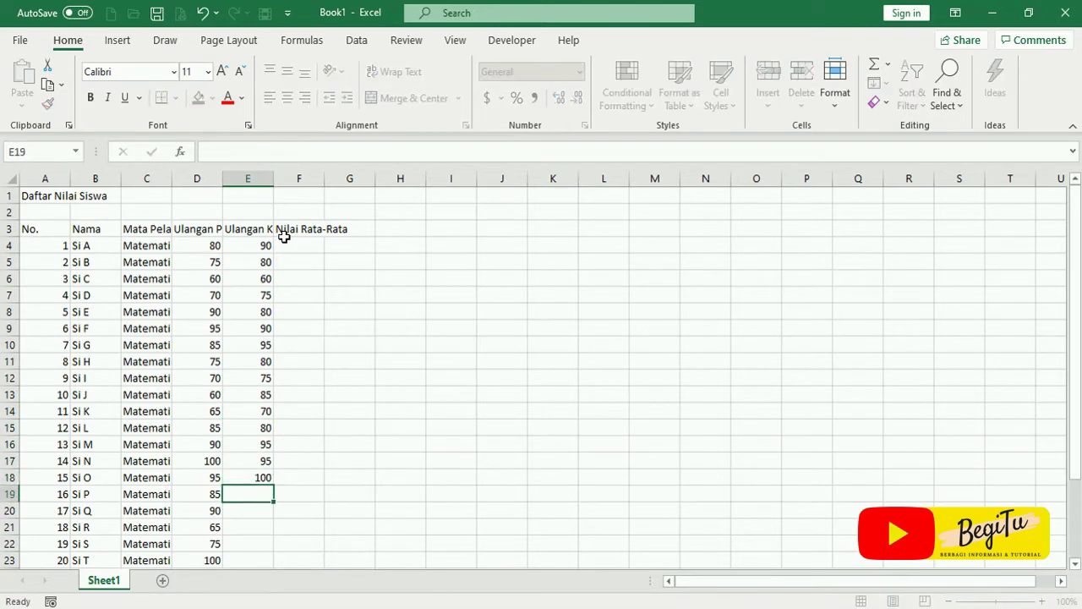
- Enter the second test scores 80, 95, 75 and 80 in cells E19 to E22
type("80")
key("Return")
type("95")
key("Return")
type("75")
key("Return")
type("80")
key("Return")
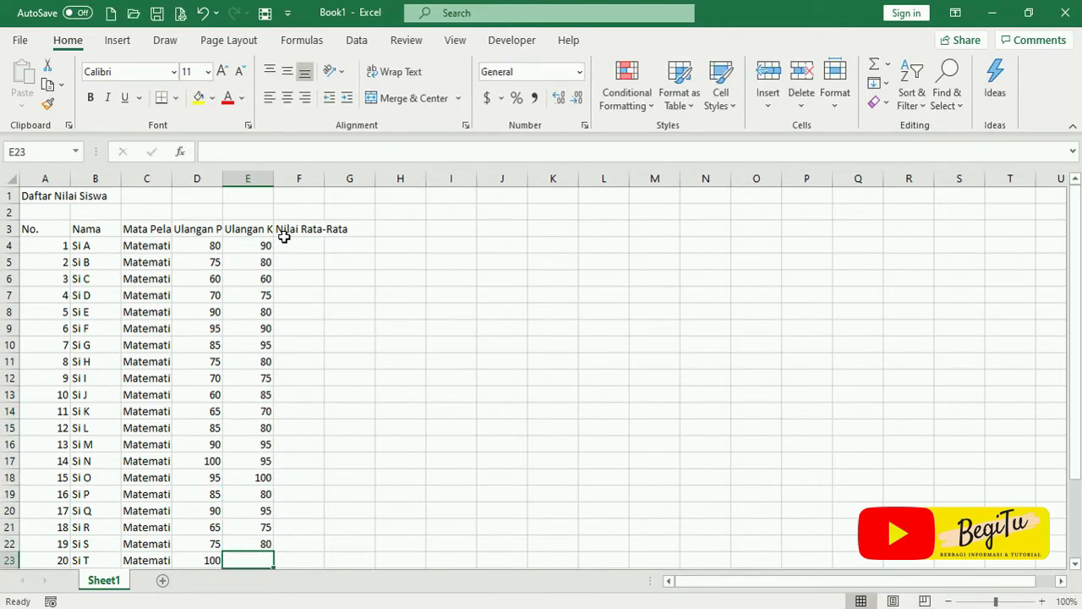
- Enter the second test scores 95, 70 and 80 in cells E23 to E25
type("95")
key("Return")
type("70")
key("Return")
type("80")
key("Return")
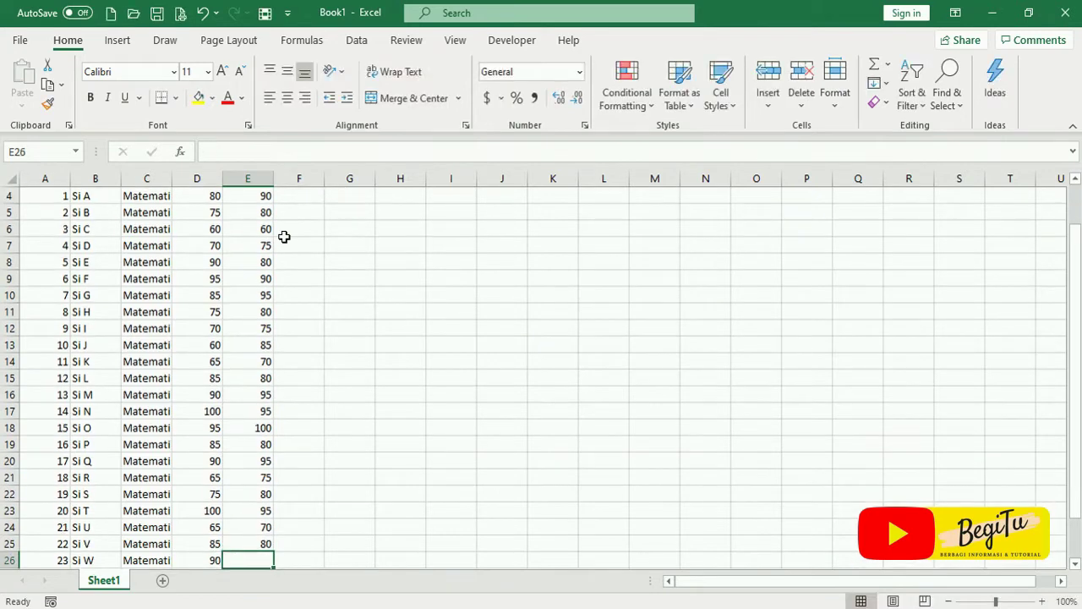
- Enter the second test scores 100, 85 and 85 in cells E26 to E28
type("100")
key("Return")
type("85")
key("Return")
type("80")
key("Return")
- Calculate the average of D4:E4 in F4 with the AVERAGE function and fill the formula down to F28
scroll(300, 320, "up", 2)
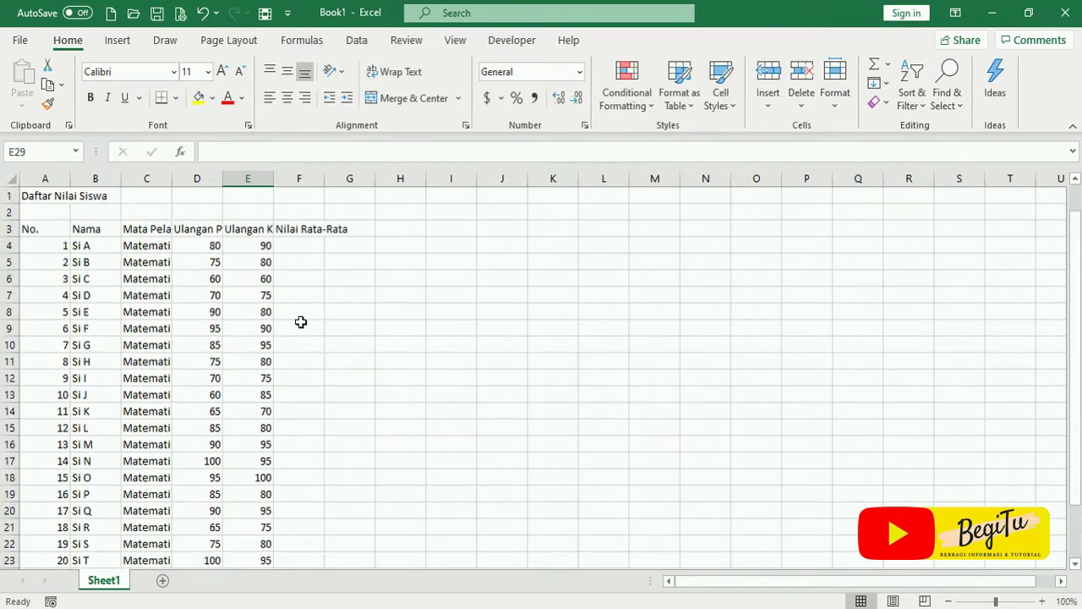
left_click(306, 248)
type("=average(")
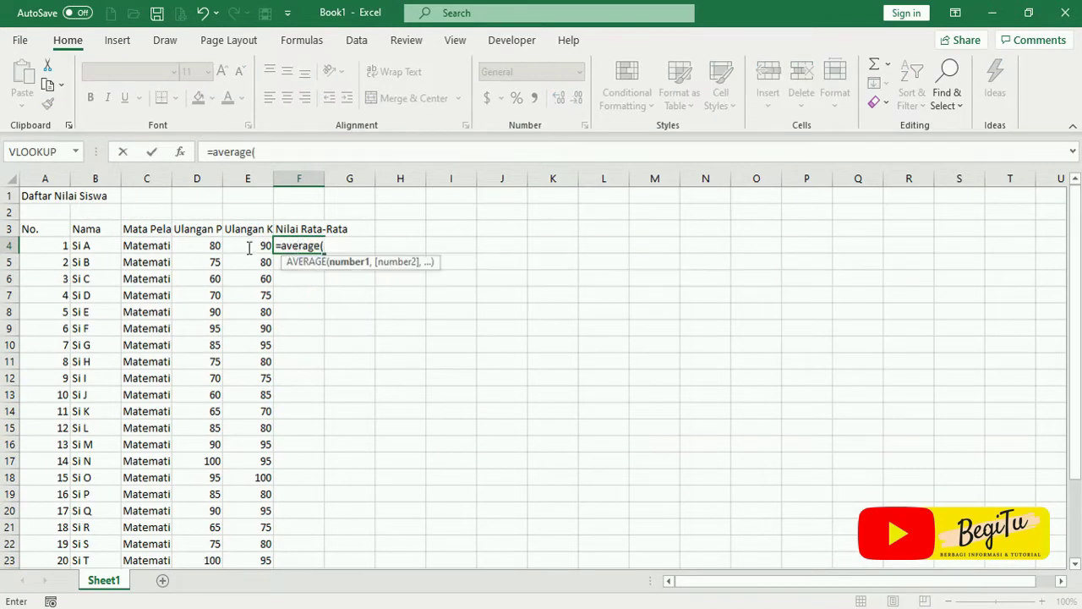
left_click_drag(197, 245, 242, 247)
key("ctrl+Return")
left_click_drag(324, 252, 305, 562)
scroll(203, 452, "up", 2)
- Merge and center the title Daftar Nilai Siswa across A1:F1
left_click_drag(38, 196, 285, 196)
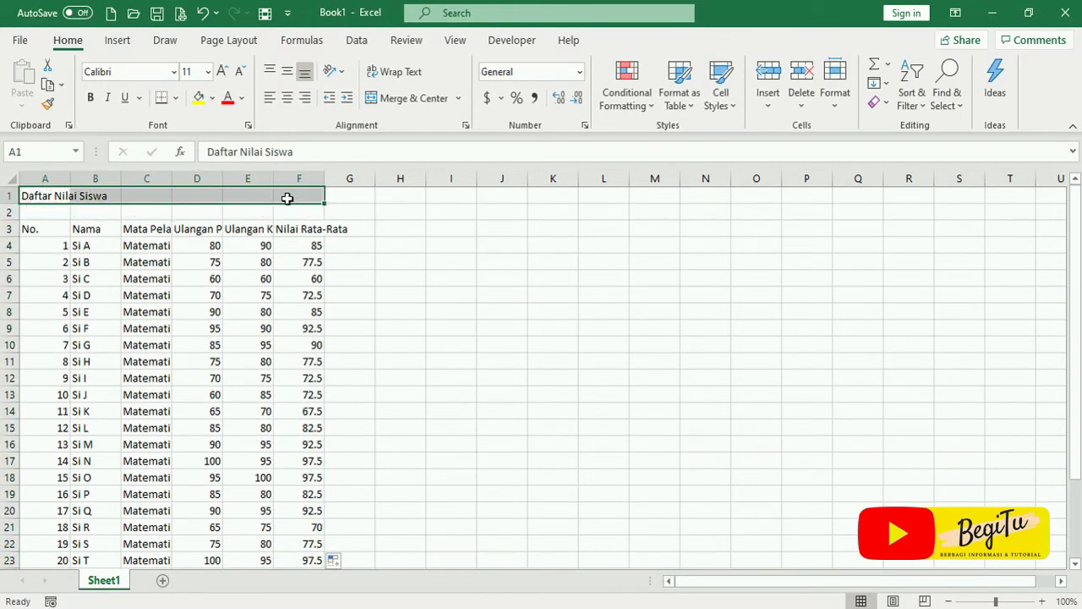
left_click(43, 229)
left_click_drag(42, 196, 295, 195)
left_click(413, 98)
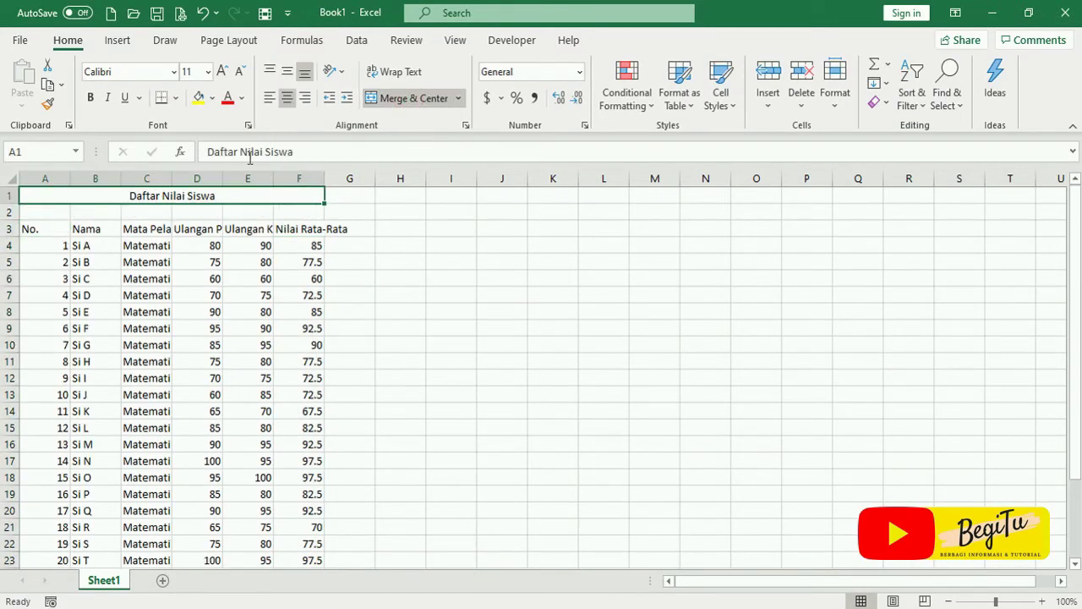
- Fit column A's width to the numbers and center the column's contents
double_click(70, 176)
left_click(31, 178)
left_click(284, 101)
- Widen column B and fit the widths of columns C to F to their headings
double_click(93, 178)
double_click(174, 178)
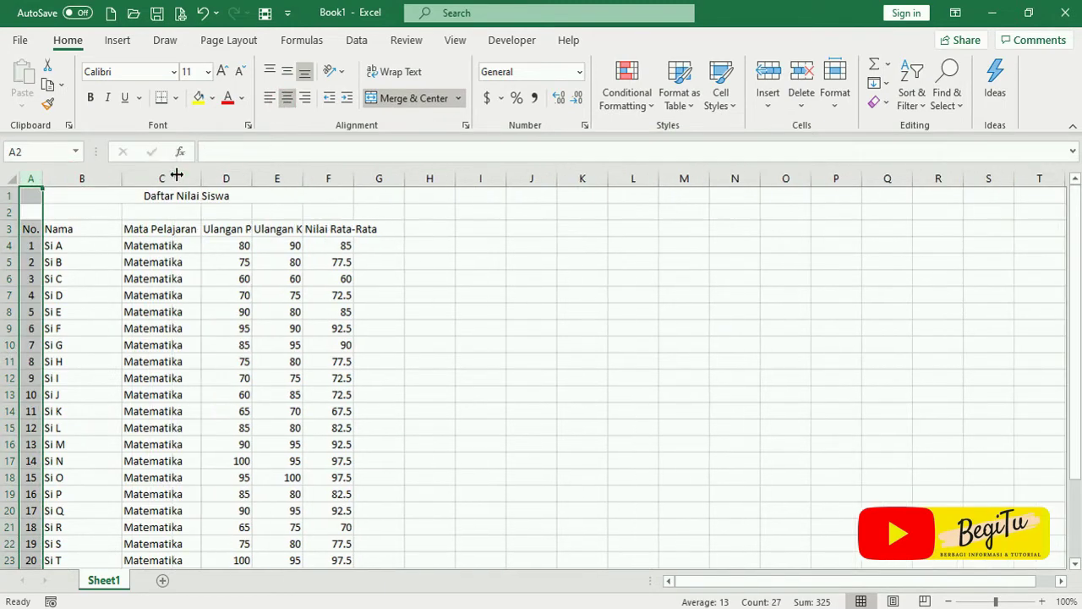
double_click(252, 179)
double_click(344, 178)
- Apply all borders to the table range A3:F28
left_click_drag(30, 229, 409, 539)
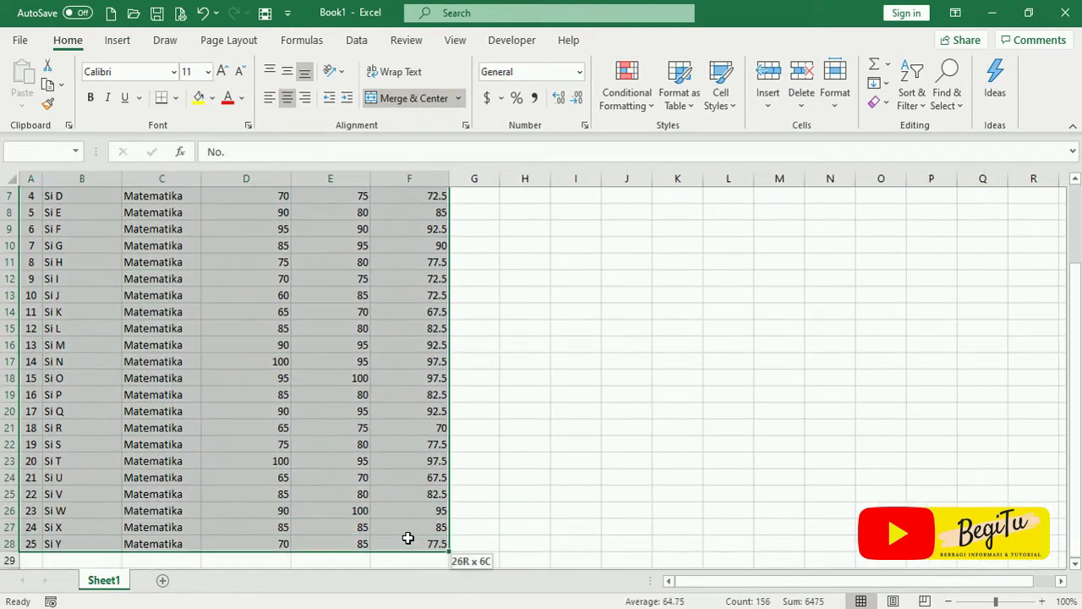
left_click(176, 98)
left_click(207, 263)
- Make the table's header row A3:F3 bold
scroll(199, 275, "up", 2)
left_click_drag(31, 229, 399, 223)
left_click(90, 97)
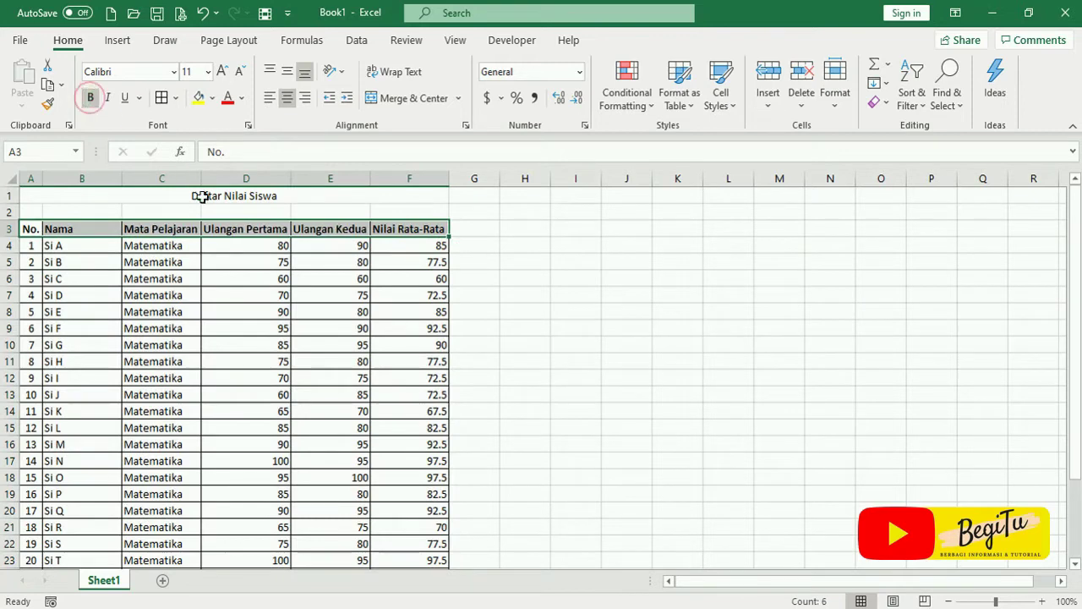
- Format the title Daftar Nilai Siswa with a larger font size, bold and underline
left_click(200, 195)
left_click(207, 72)
left_click(194, 228)
left_click(90, 98)
left_click(124, 98)
left_click(107, 277)
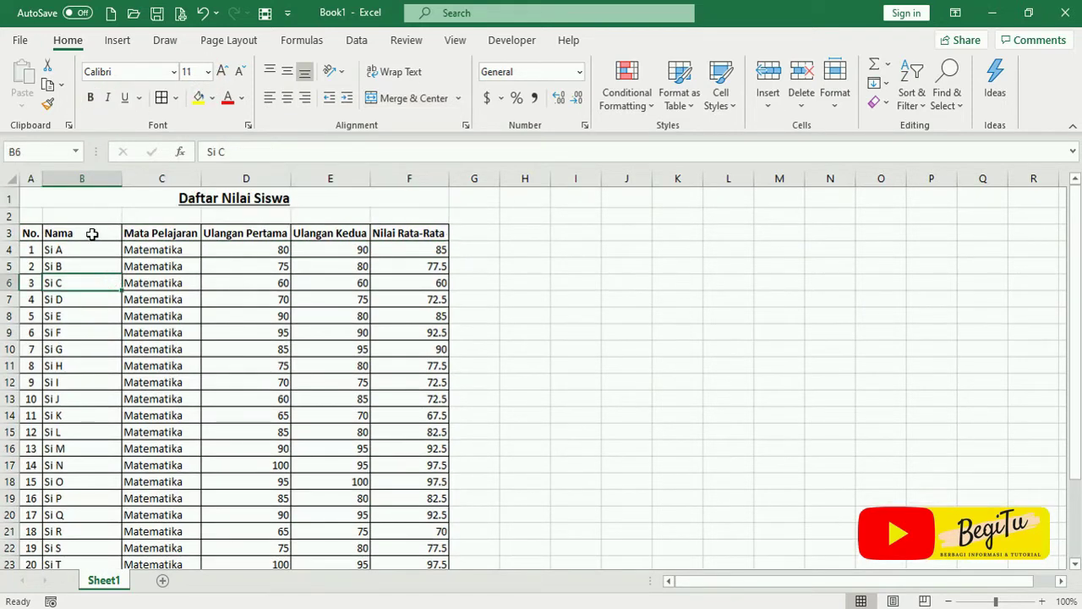
- Fill the header row A3:F3 with light grey and set its font size to 12
left_click_drag(24, 235, 415, 233)
left_click(212, 98)
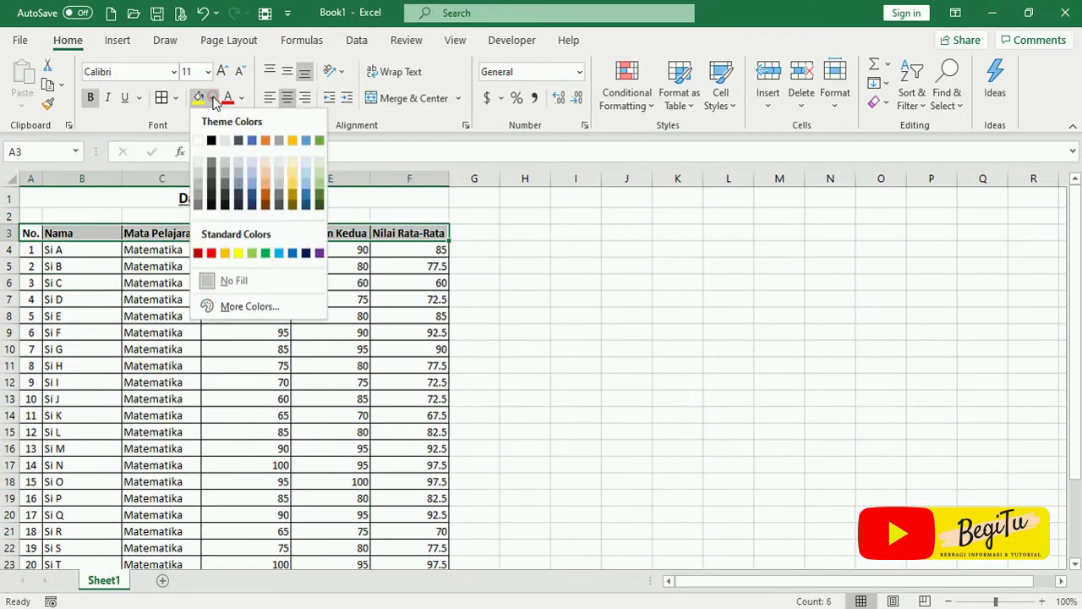
left_click(198, 180)
left_click(197, 72)
type("12")
key("Return")
left_click(213, 265)
- Refit the widths of columns C to F to the enlarged header text
double_click(201, 178)
double_click(300, 179)
double_click(391, 178)
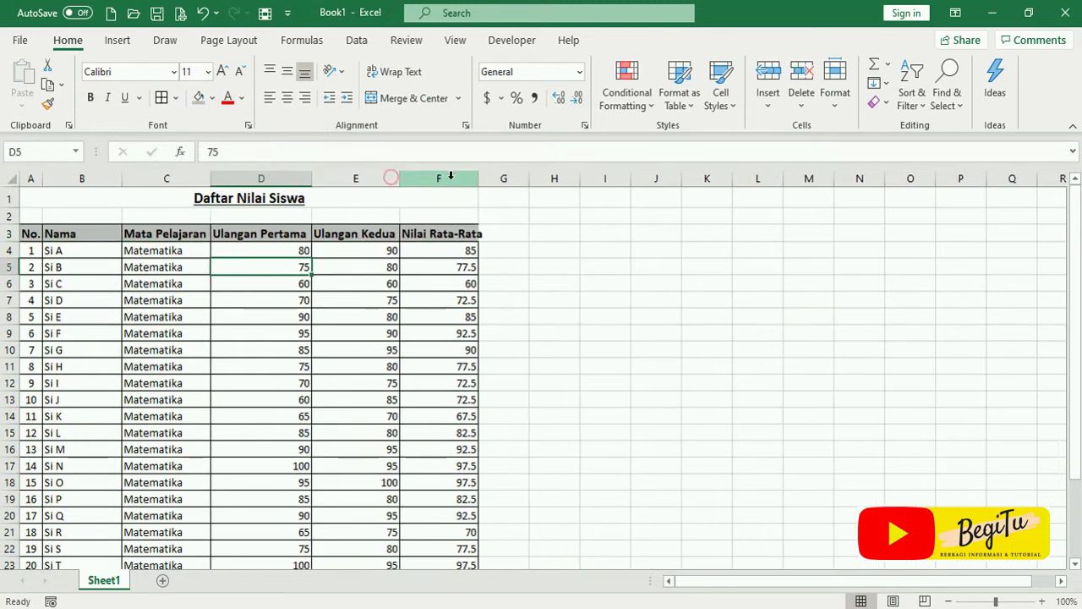
double_click(479, 179)
- Center the test scores and averages in D4:F28
left_click_drag(284, 252, 448, 546)
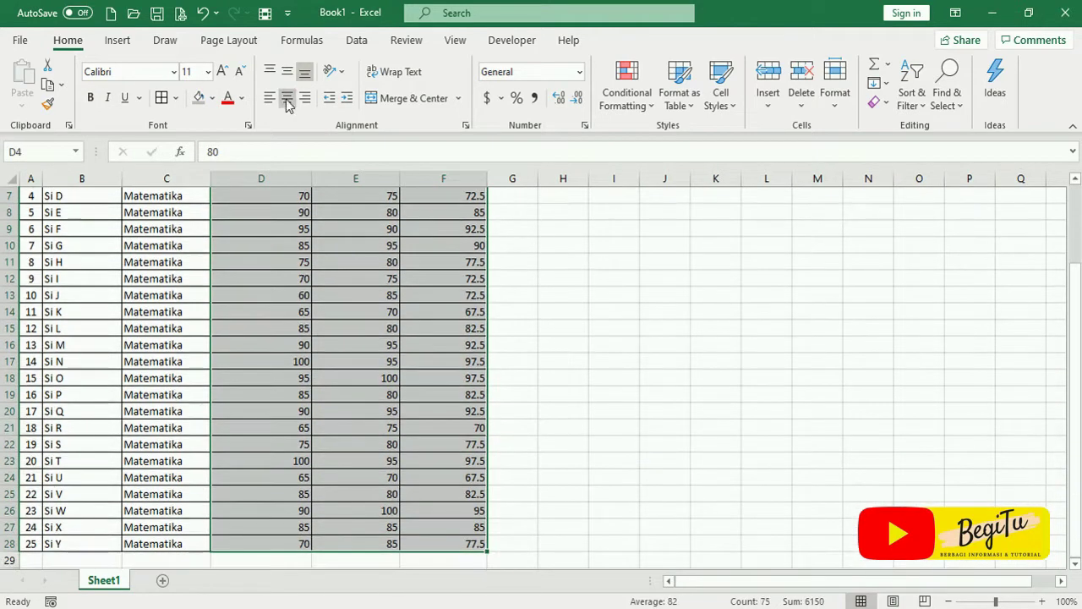
left_click(287, 99)
scroll(169, 305, "up", 3)
left_click(143, 319)
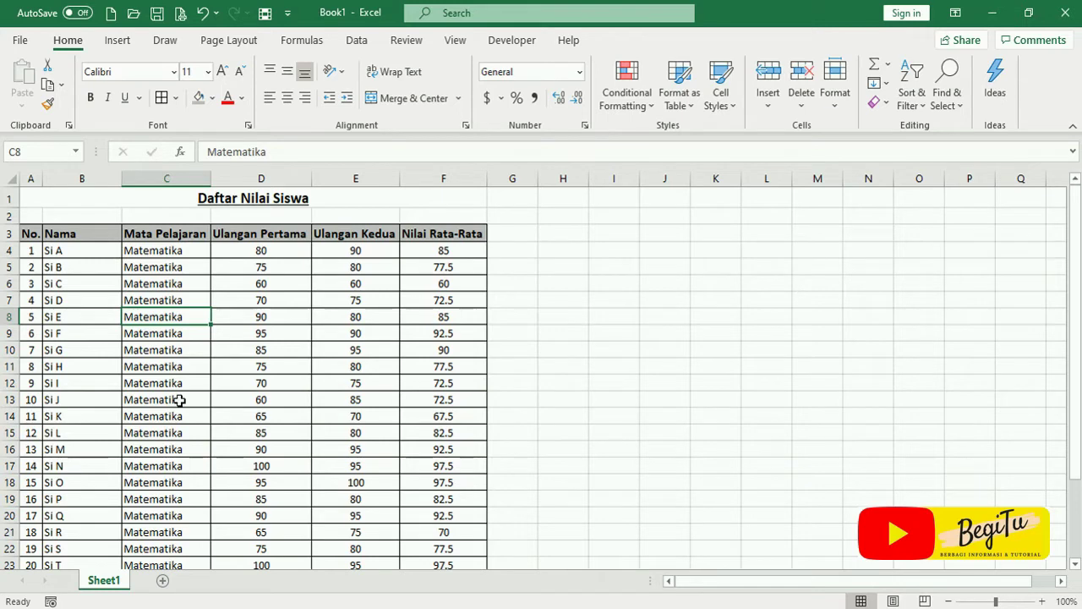
- Insert two blank rows between students Si A and Si B
scroll(192, 427, "down", 2)
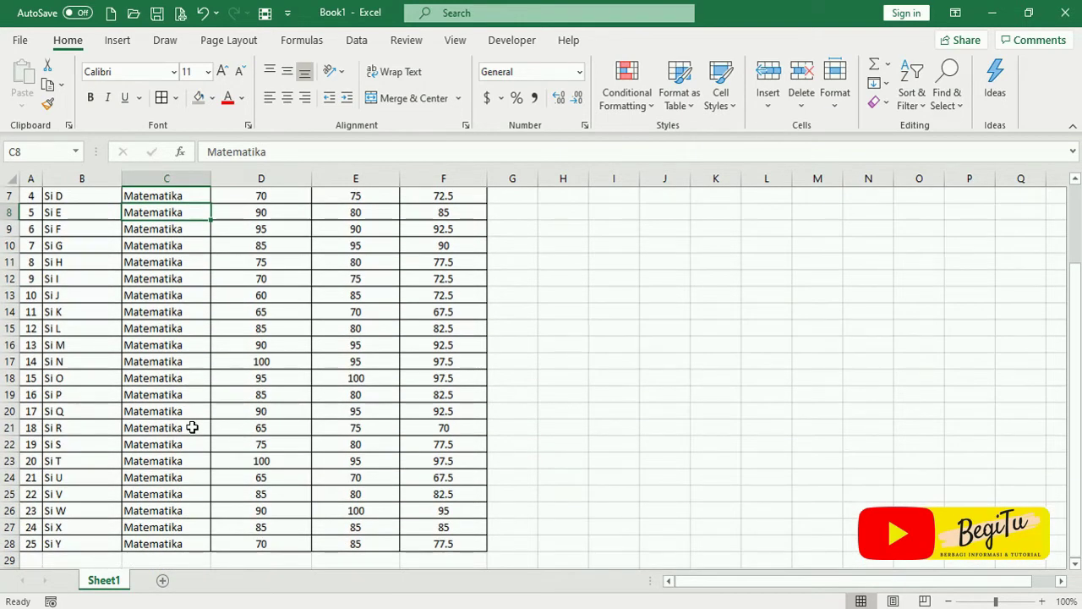
scroll(192, 427, "up", 2)
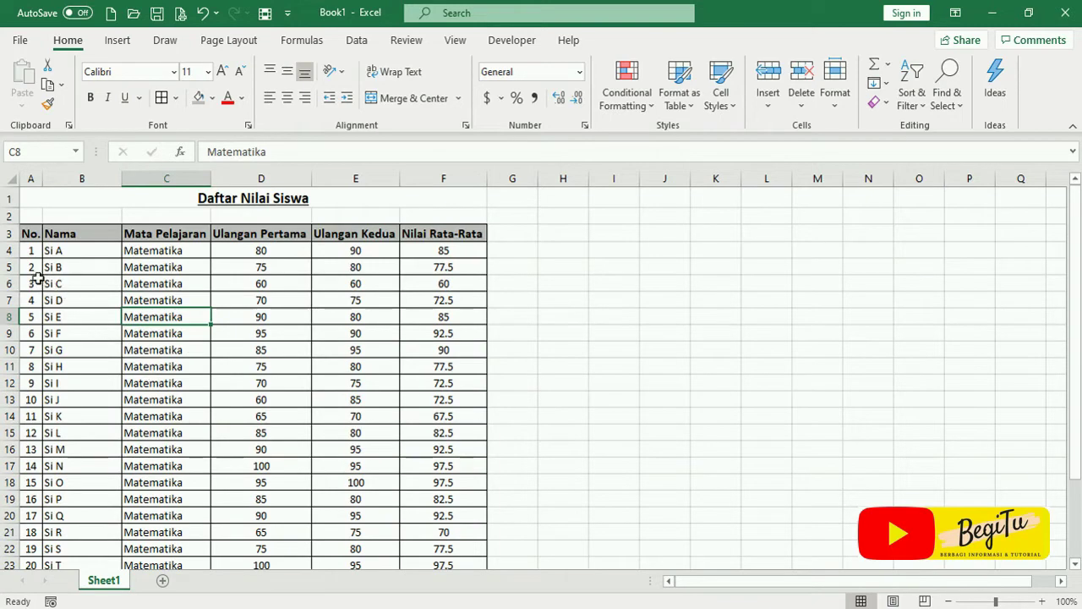
left_click(7, 267)
right_click(7, 267)
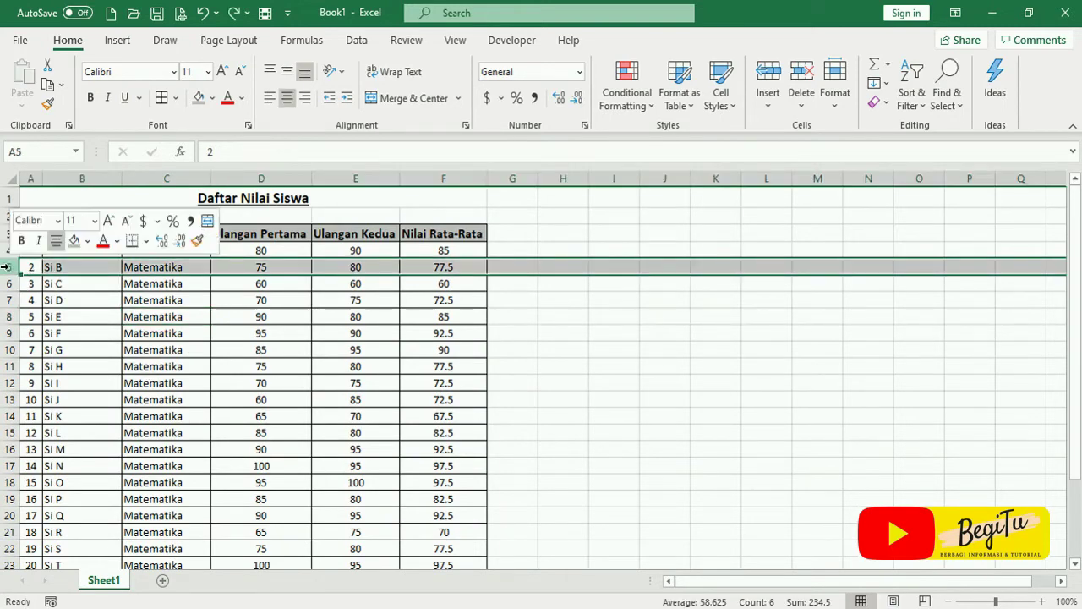
left_click(48, 401)
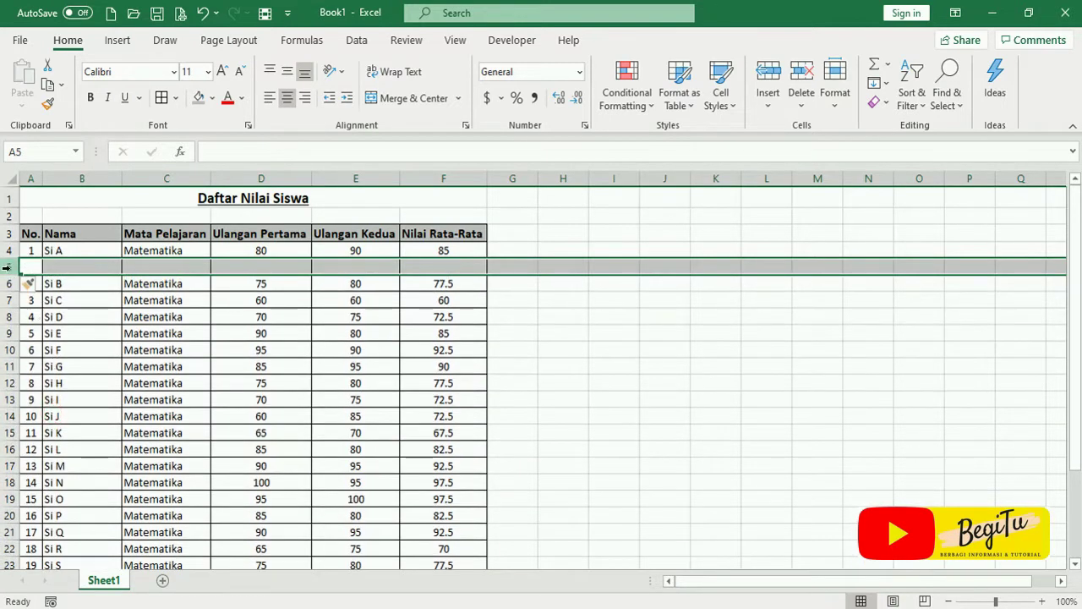
right_click(10, 267)
left_click(55, 405)
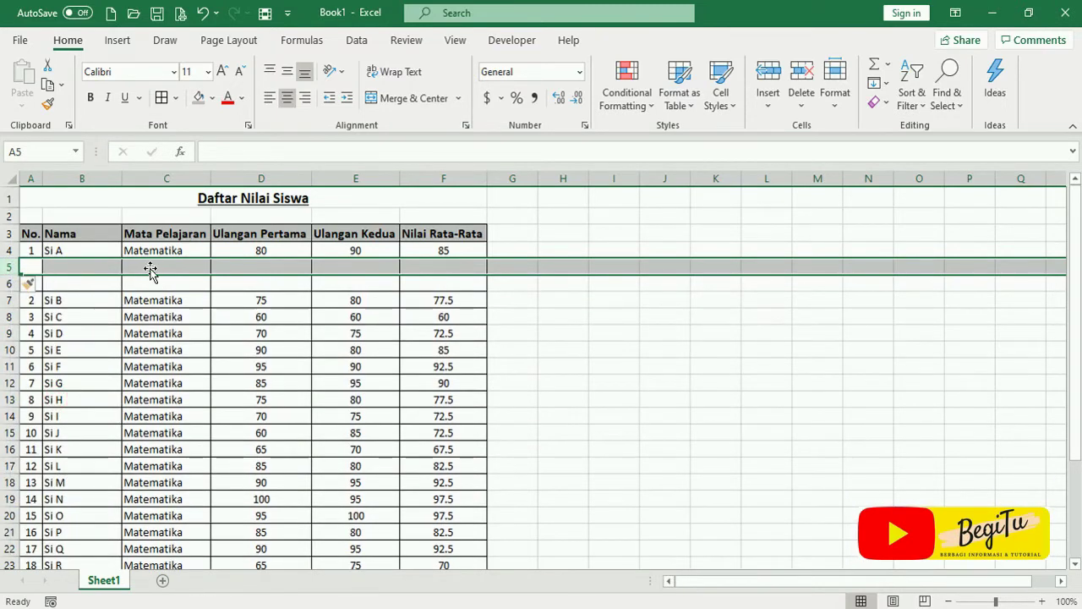
- Enter the subjects Kimia in C5 and Fisika in C6 for student Si A
left_click(152, 268)
type("Kimia")
key("Return")
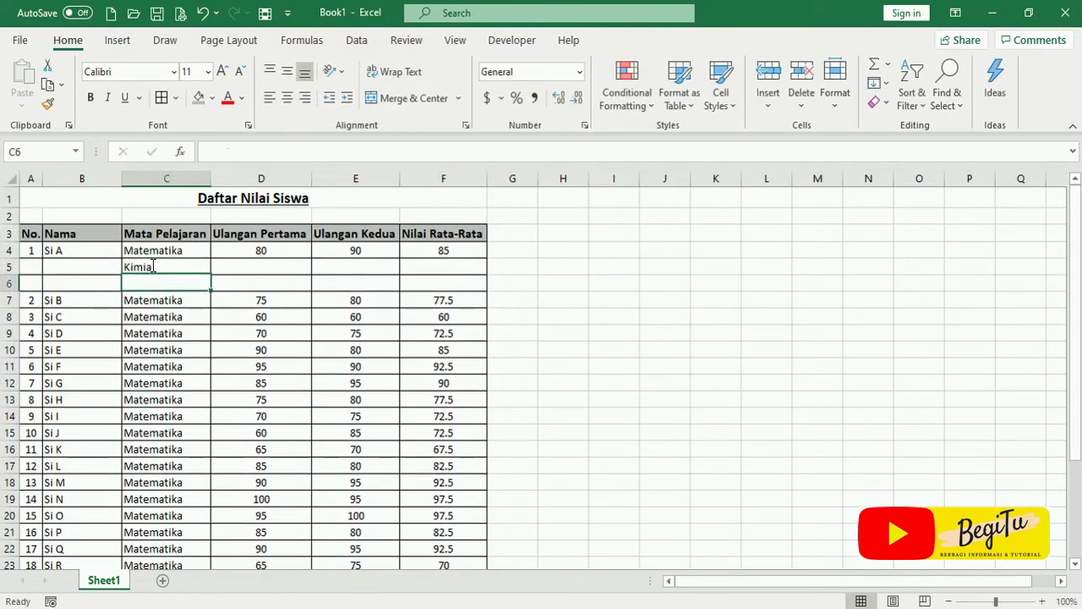
type("Fis")
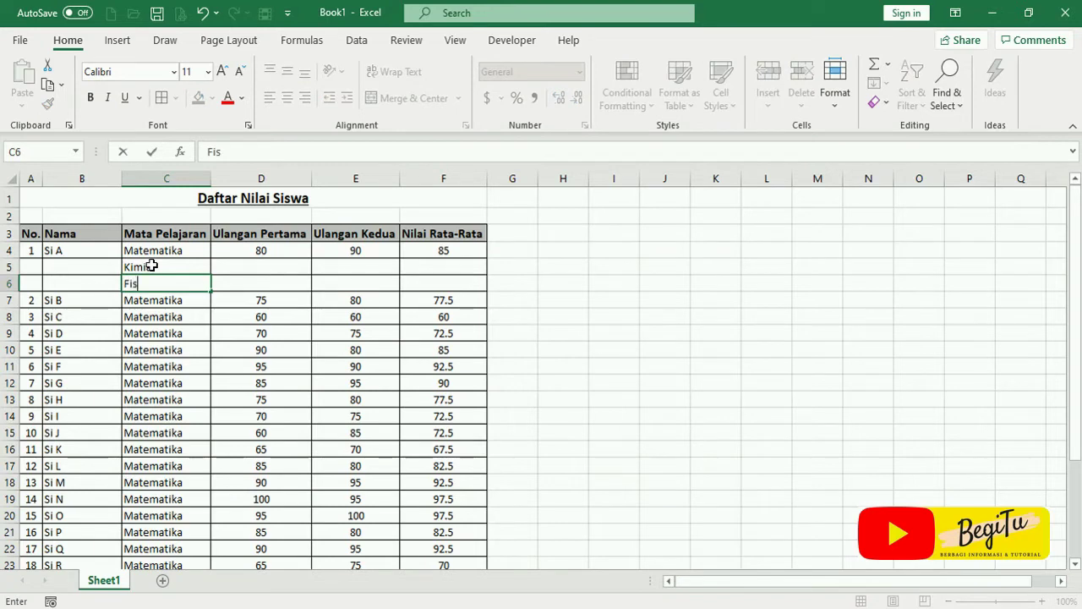
type("ika")
key("Return")
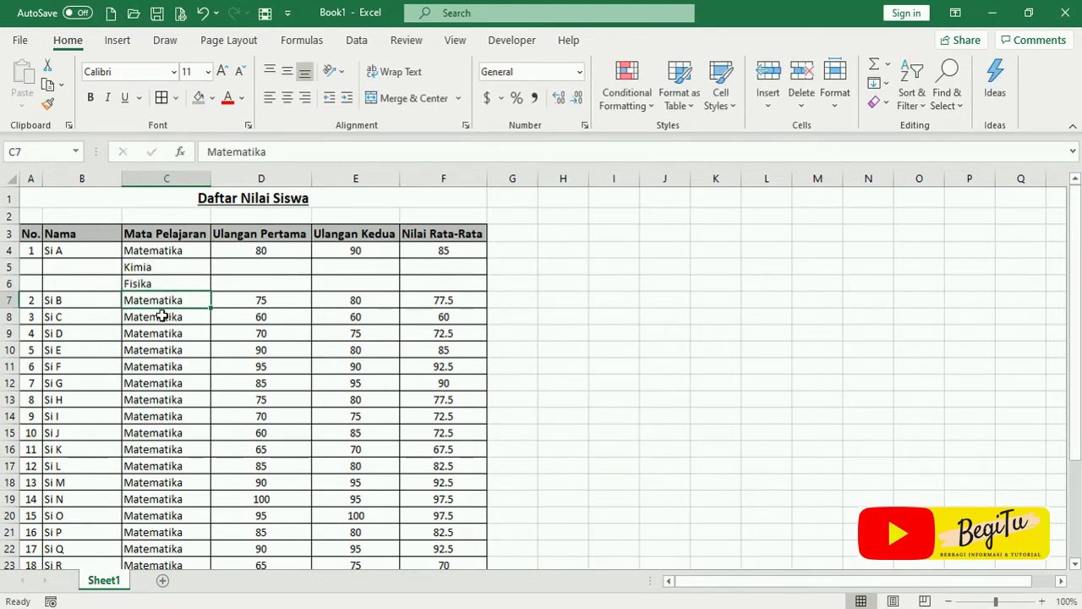
- Insert two blank rows between students Si B and Si C
left_click(10, 316)
right_click(9, 316)
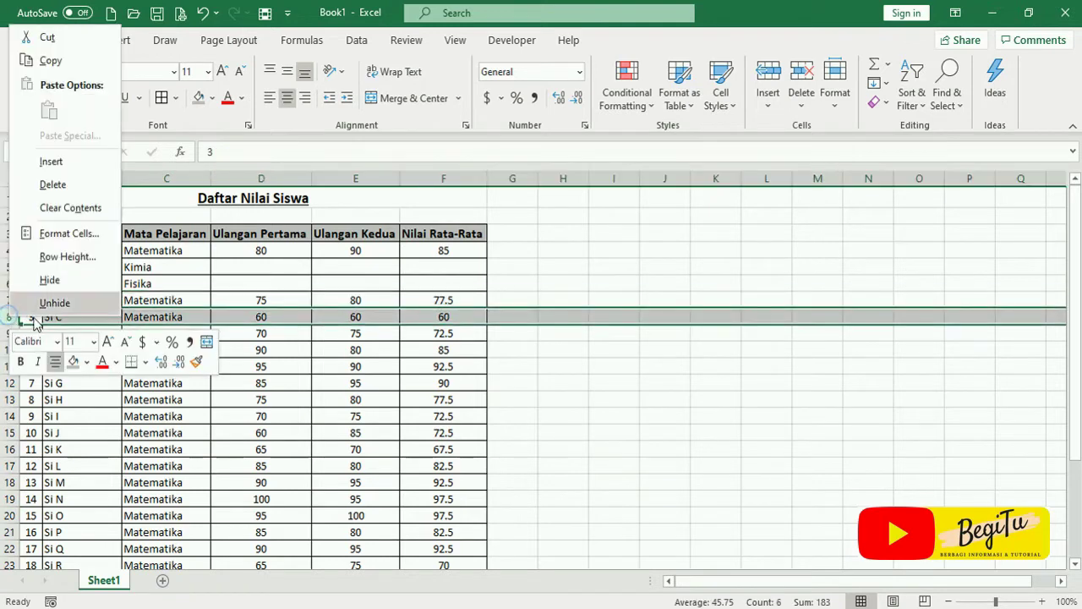
left_click(68, 174)
right_click(9, 315)
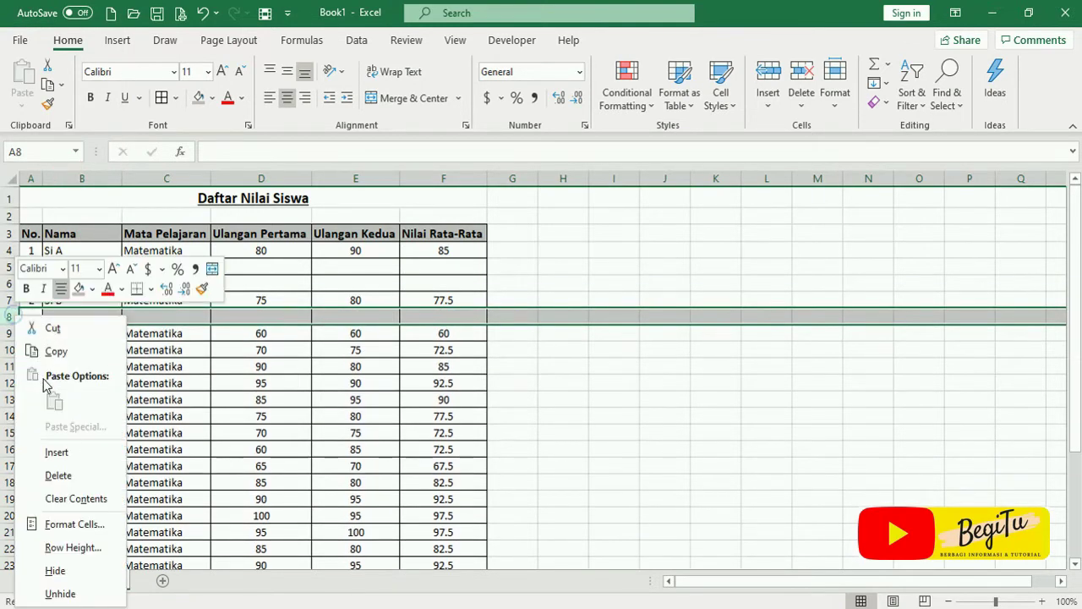
left_click(54, 450)
- Enter the subjects Kimia in C8 and Fisika in C9 for student Si B
left_click(153, 313)
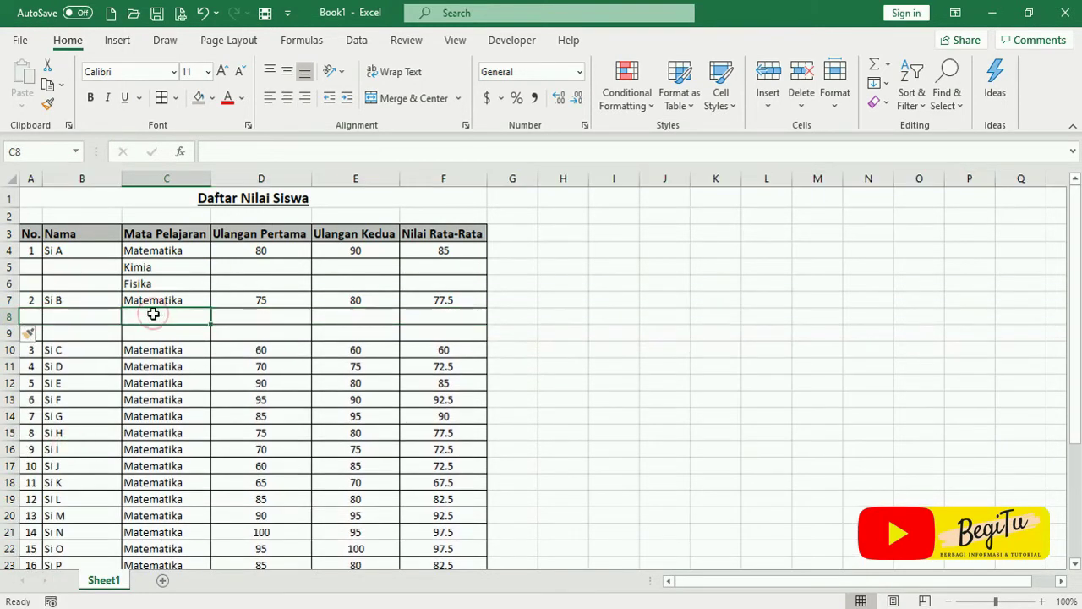
type("Kimia")
key("Return")
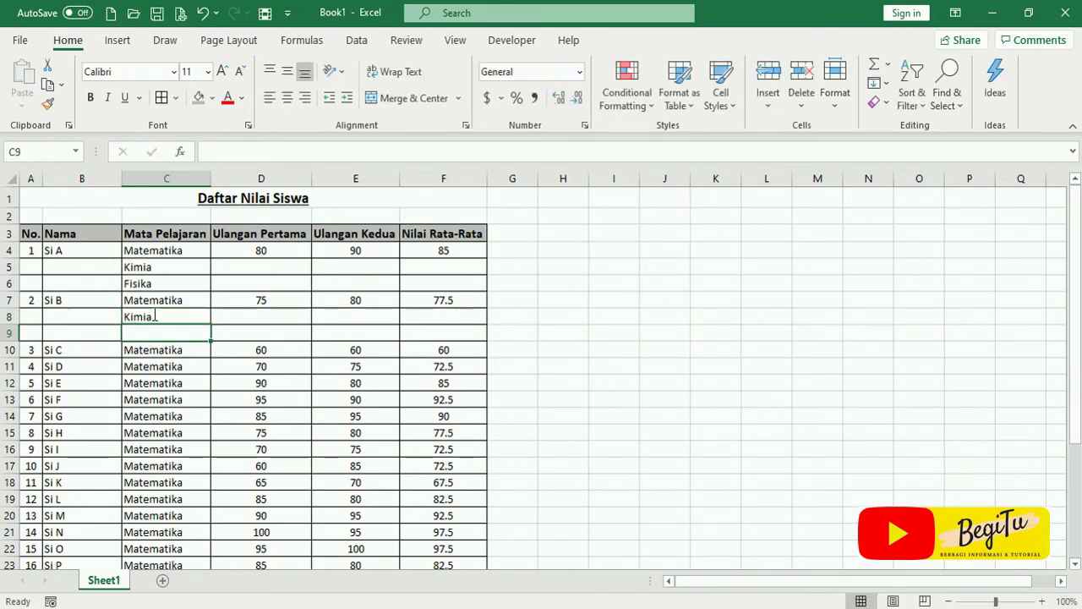
type("Fisika")
key("Return")
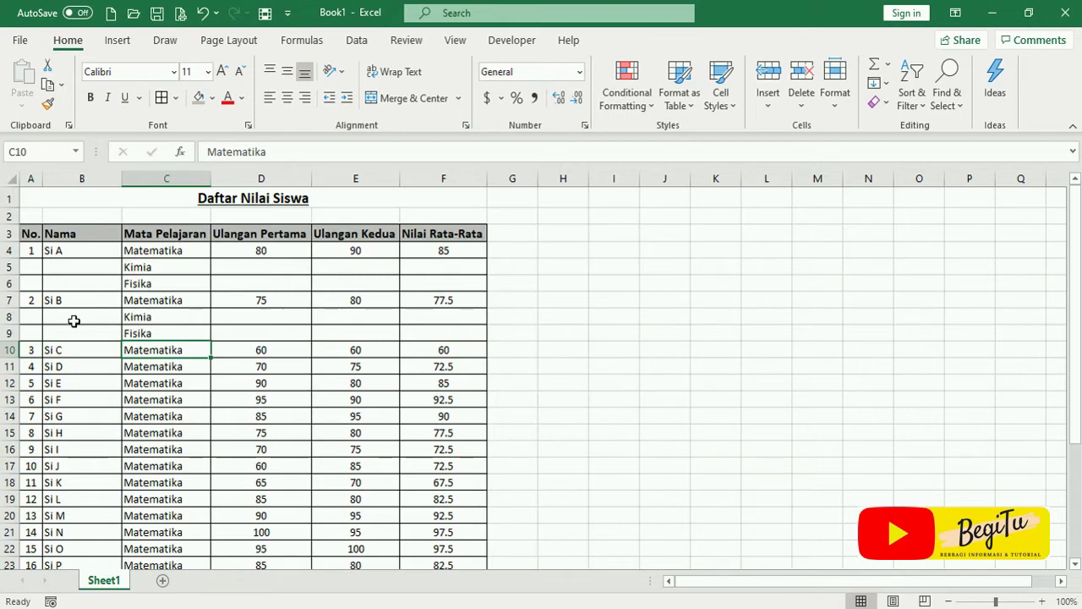
- Undo the added Kimia and Fisika entries and all the inserted rows for Si A and Si B
scroll(108, 401, "down", 4)
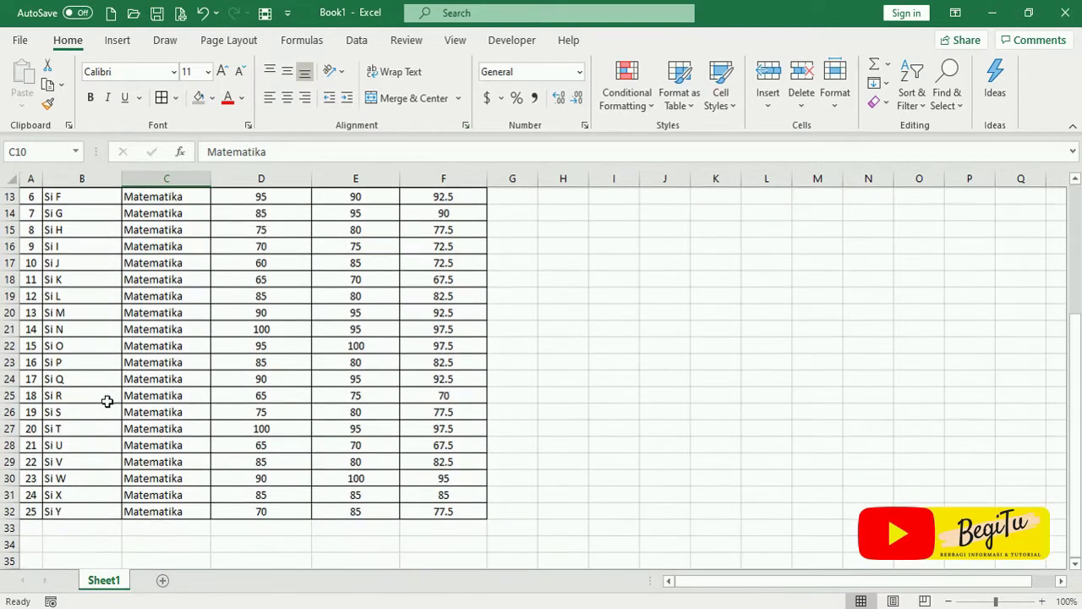
scroll(107, 400, "up", 4)
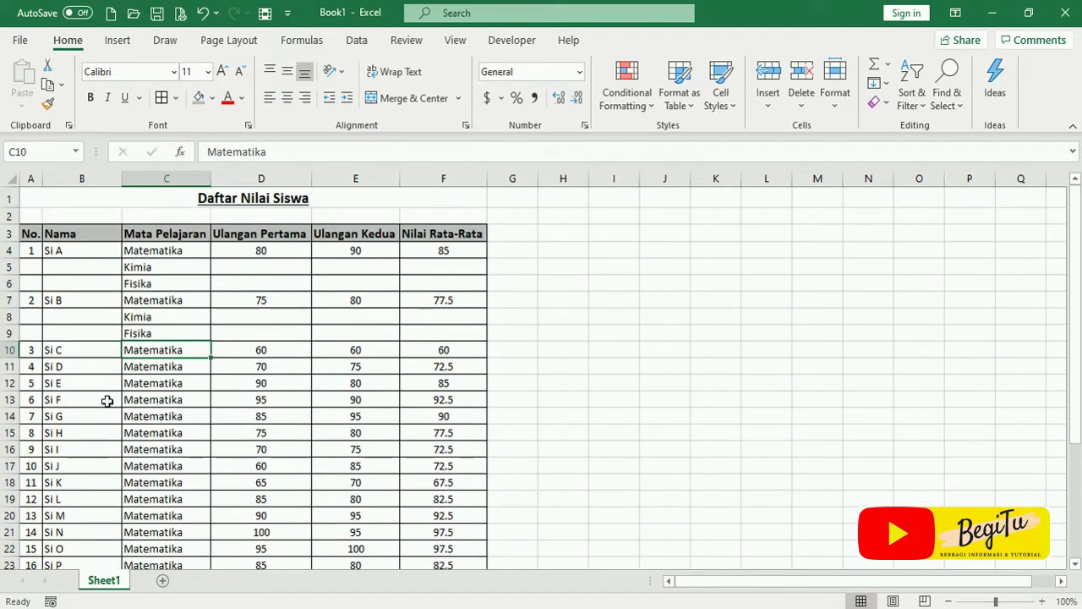
left_click(203, 13)
left_click(203, 13)
left_click(203, 14)
left_click(203, 13)
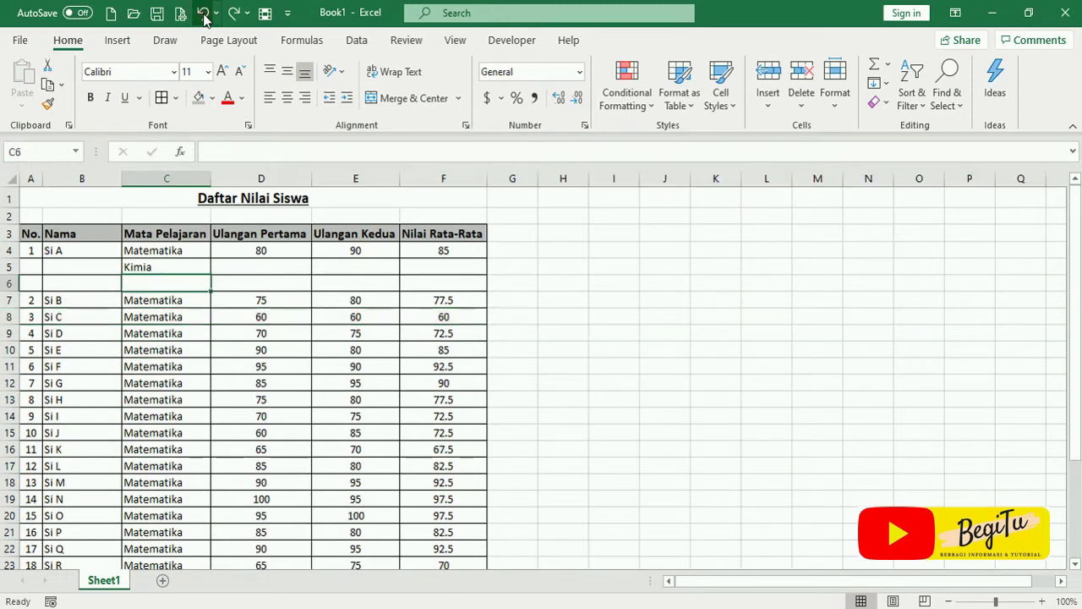
left_click(203, 13)
left_click(203, 14)
left_click(203, 14)
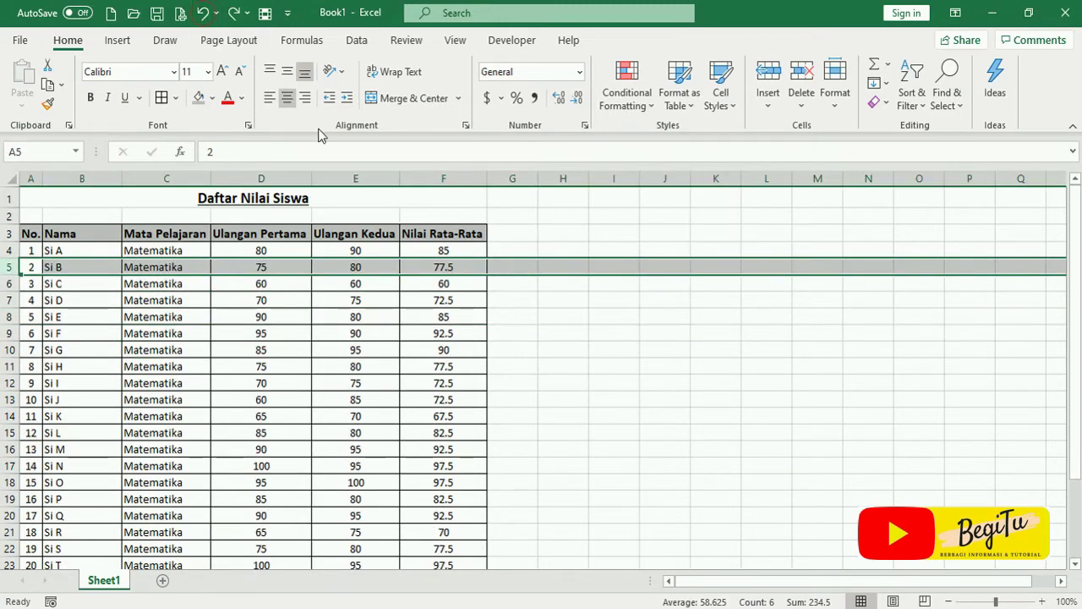
left_click(288, 302)
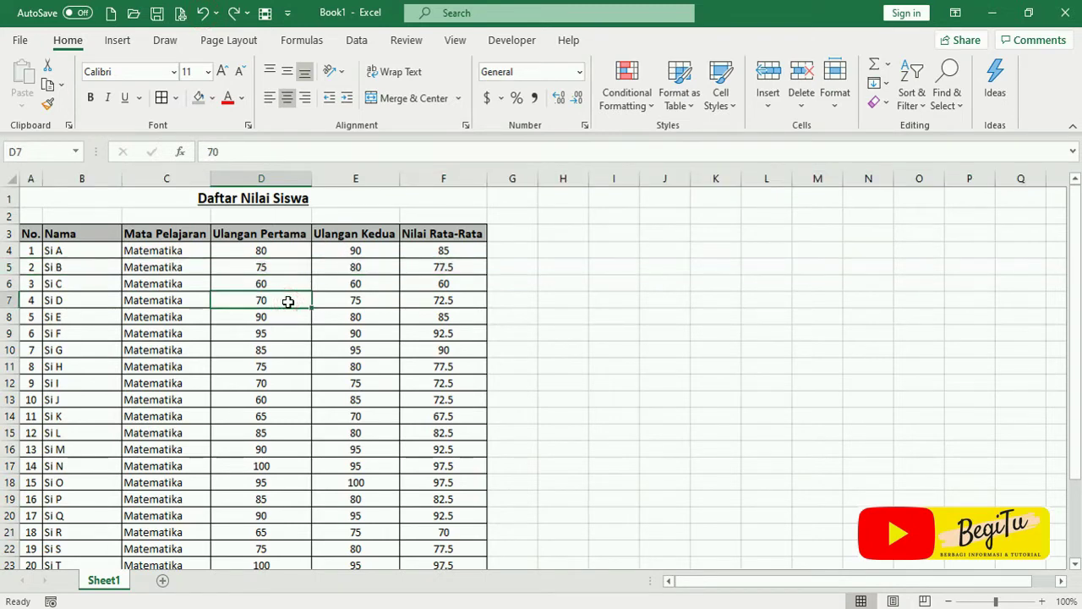
- Number the students in a helper column, entering 1, 2, 3 from G4 and filling the series through 25 in G28
left_click(523, 250)
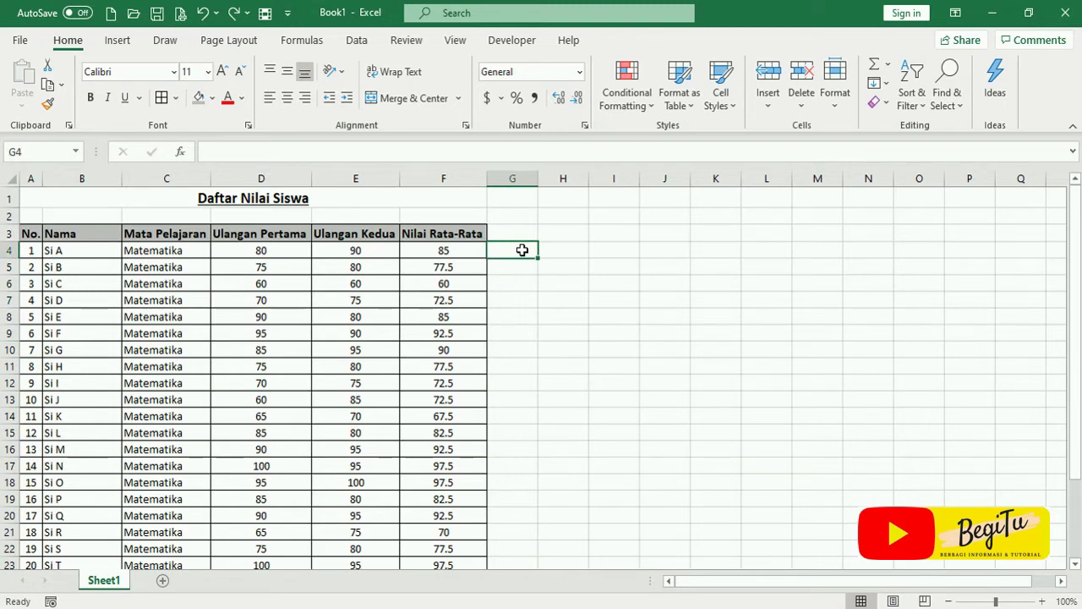
type("1")
key("Return")
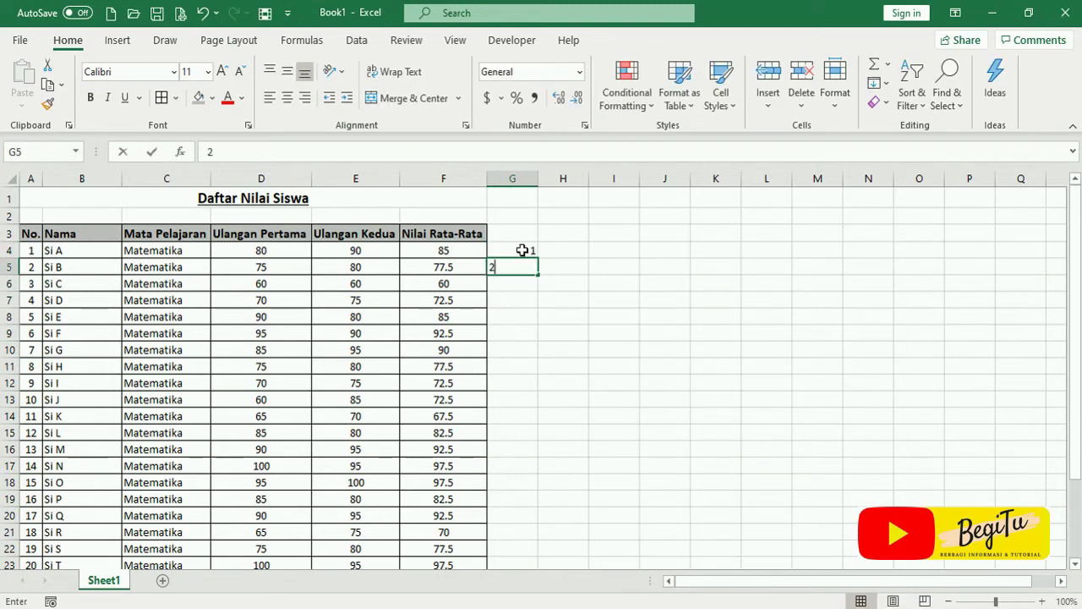
type("2")
key("Return")
type("3")
key("Return")
left_click_drag(523, 250, 525, 548)
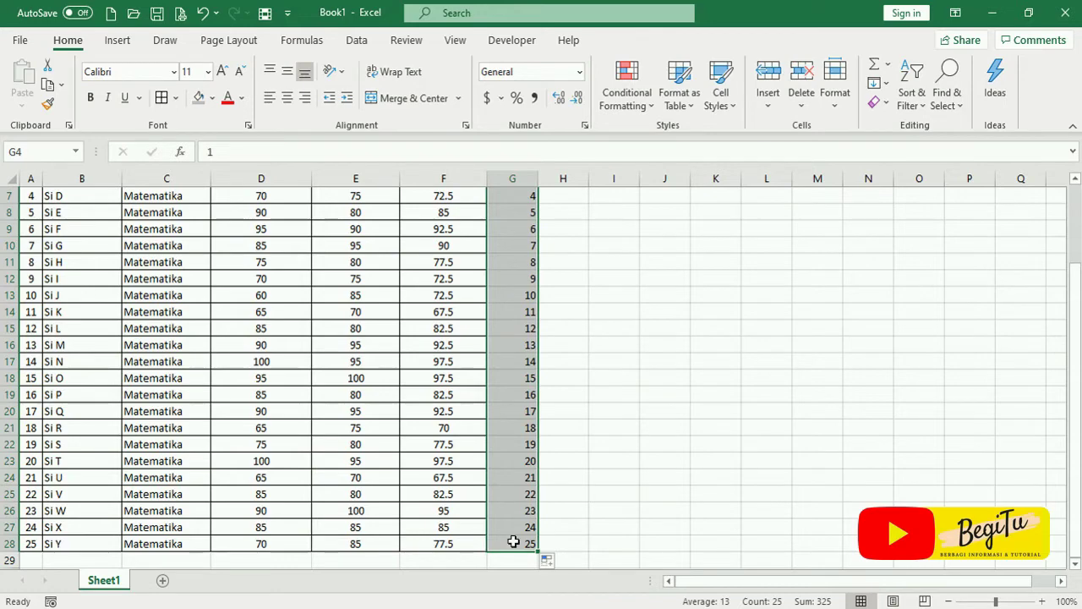
- Copy the helper numbers in G4:G28 and paste them directly below, starting at G29
scroll(513, 541, "up", 2)
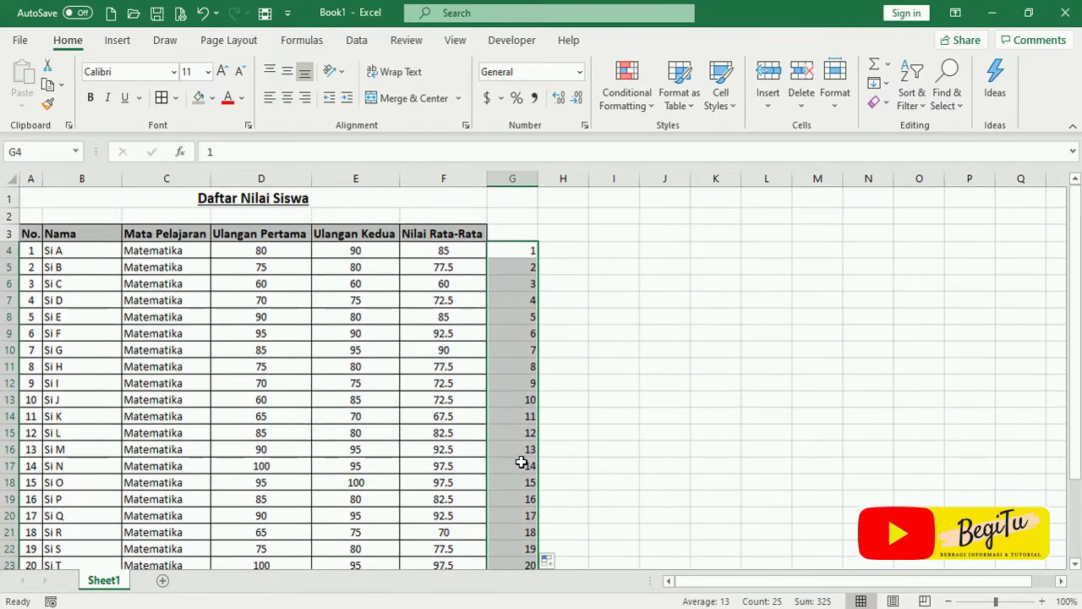
scroll(521, 462, "down", 3)
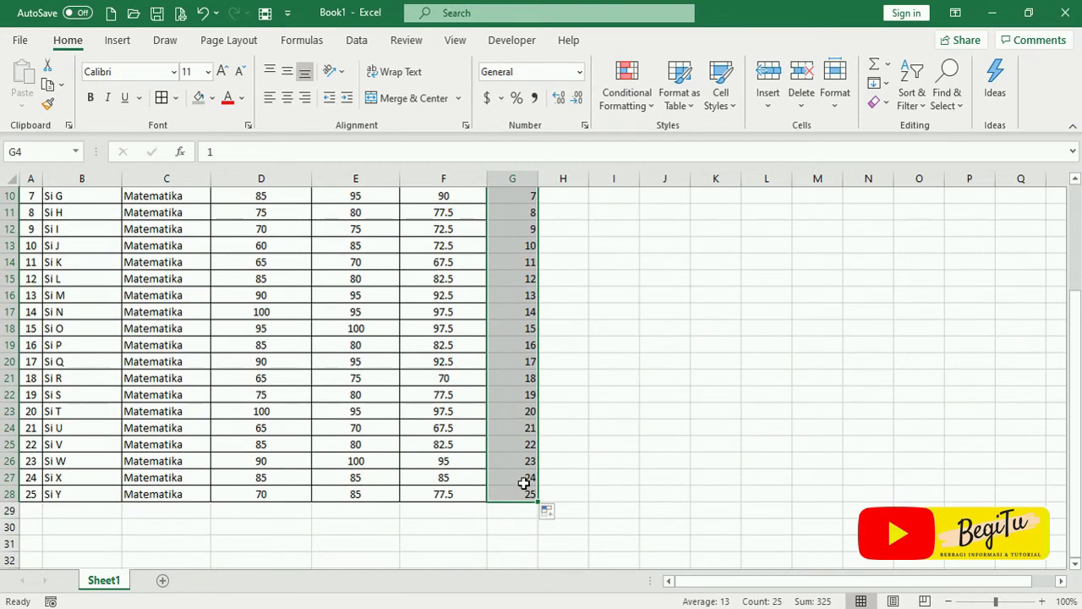
scroll(525, 482, "up", 3)
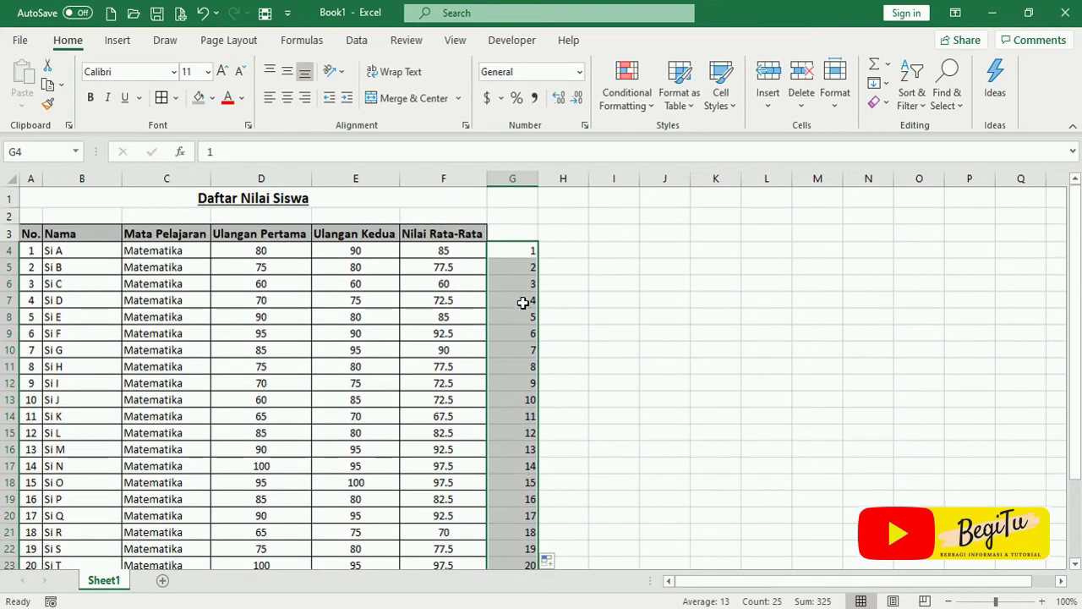
scroll(516, 424, "down", 1)
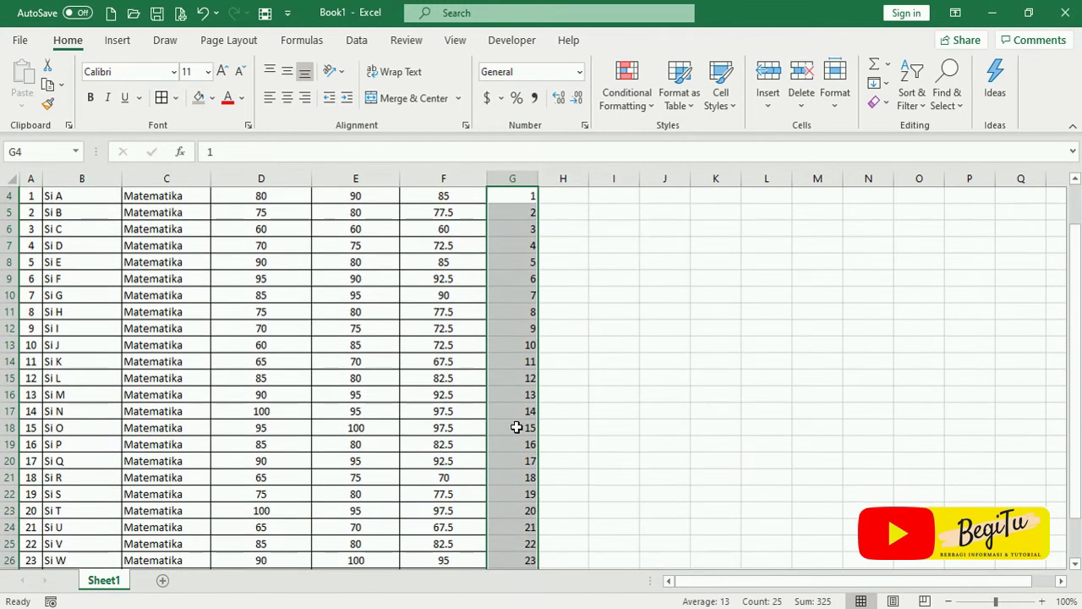
left_click_drag(503, 195, 517, 543)
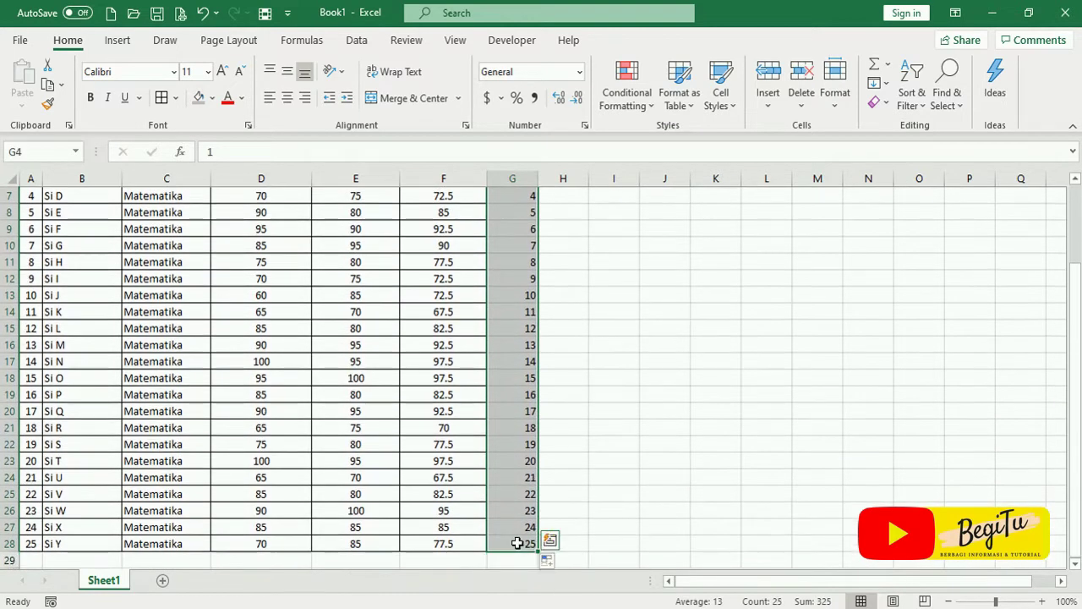
key("ctrl+c")
scroll(542, 459, "down", 3)
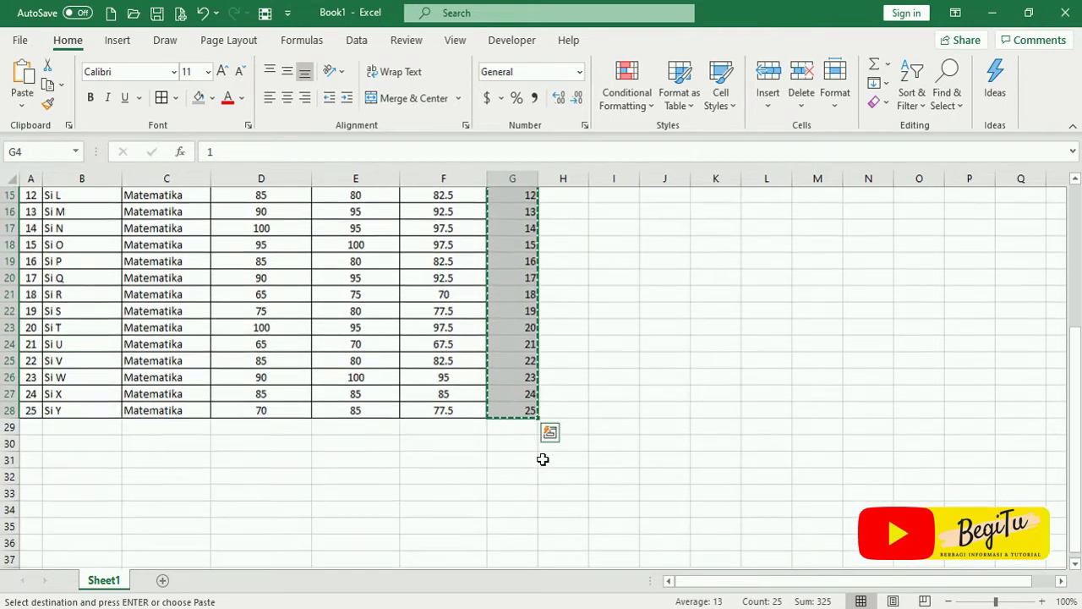
left_click(507, 411)
key("ctrl+v")
- Paste the copied numbers 1 to 25 once more below the second block, starting at G54
scroll(507, 411, "down", 8)
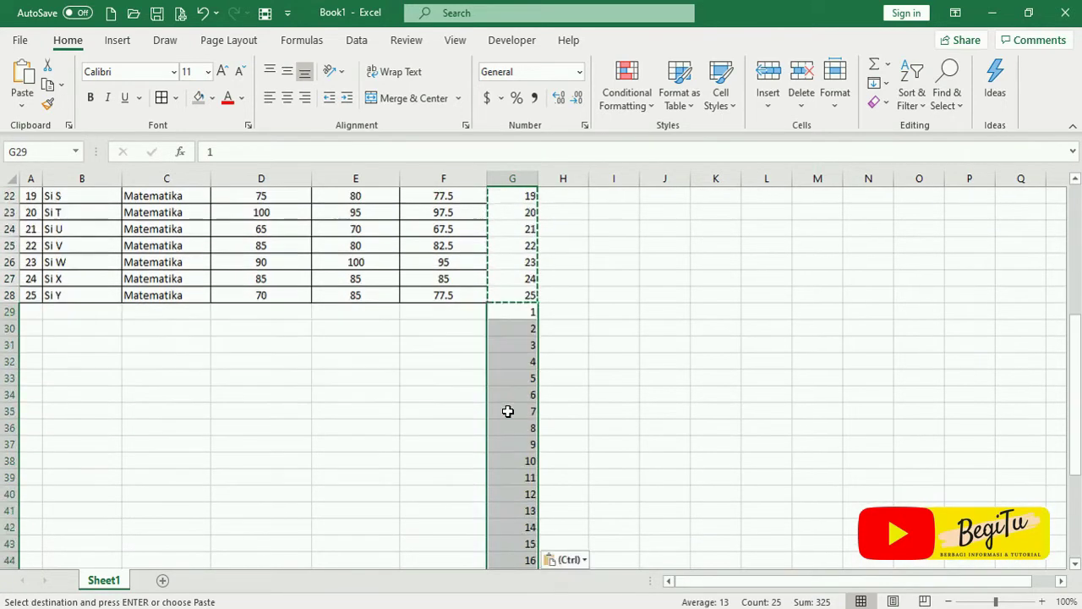
left_click(510, 426)
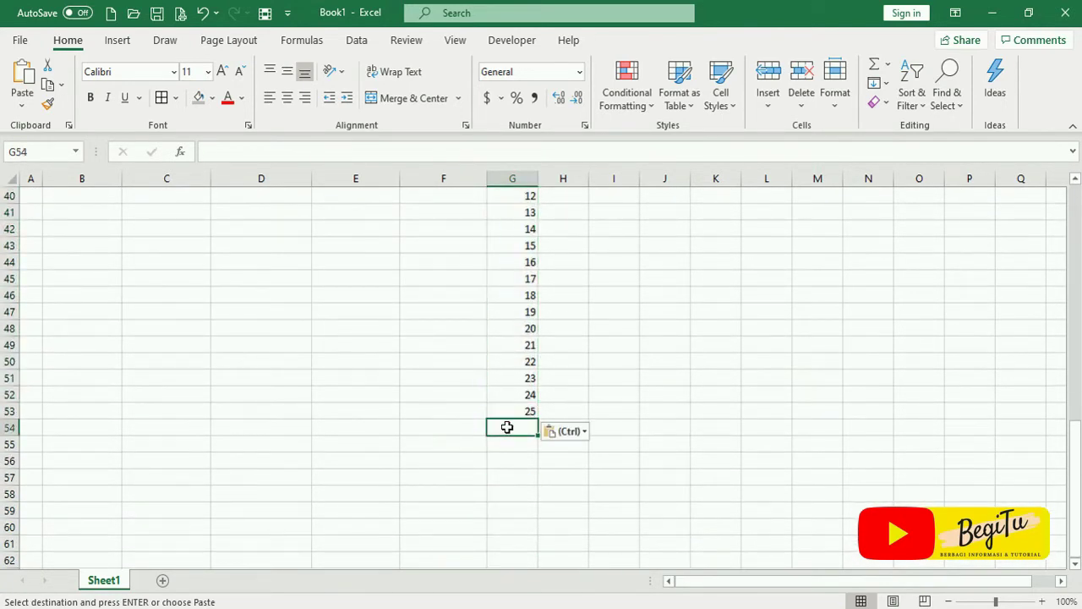
key("ctrl+v")
scroll(508, 427, "down", 4)
scroll(507, 427, "down", 2)
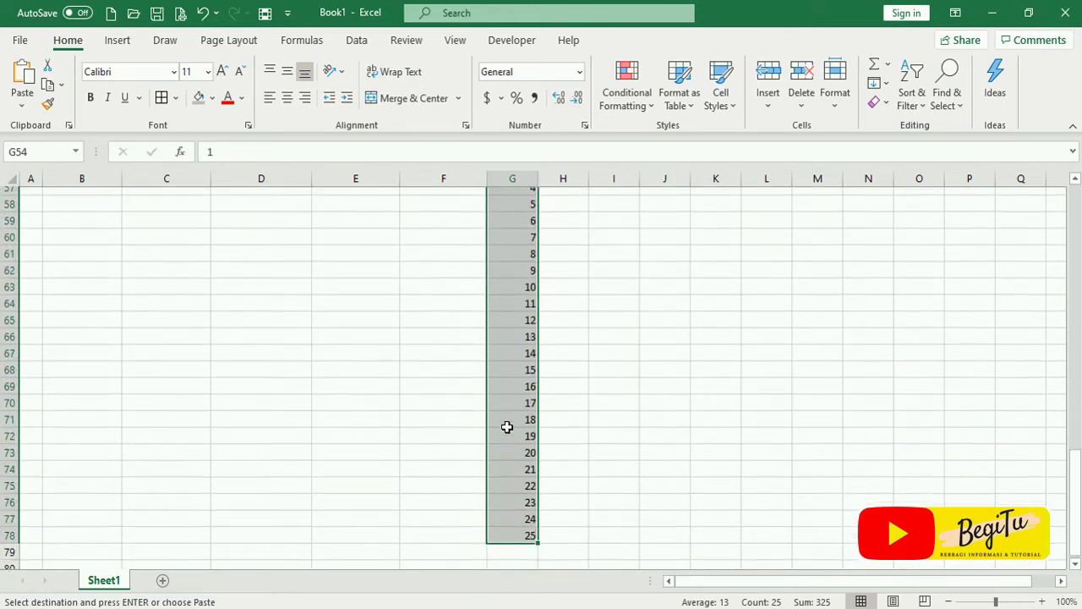
- Review the three repeated 1 to 25 blocks by highlighting rows 4 to 28, 29 to 53 and 54 to 78 in turn
scroll(507, 426, "up", 9)
scroll(507, 427, "up", 9)
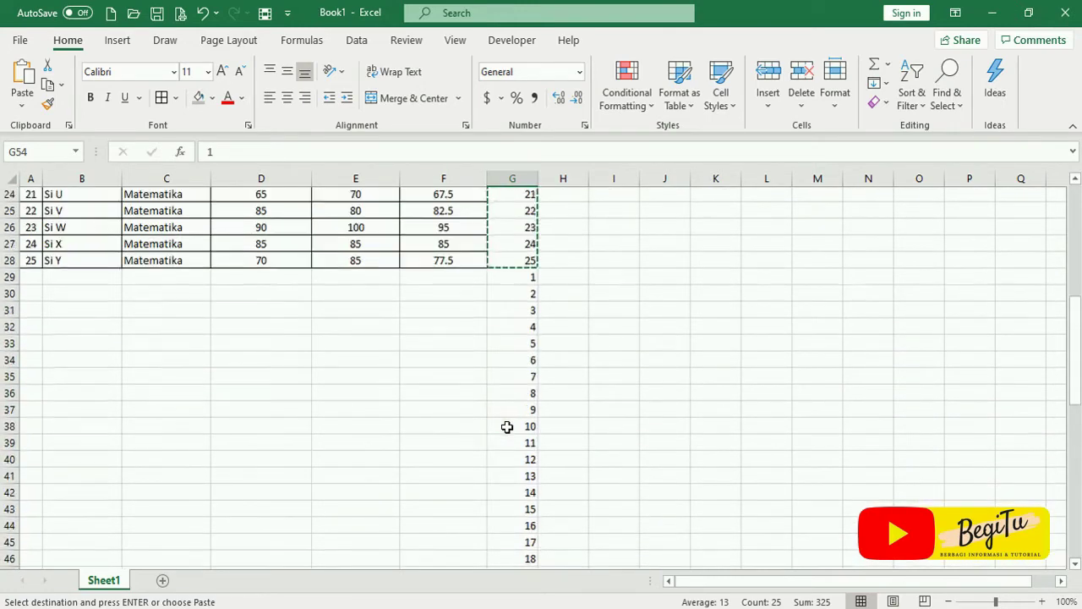
scroll(507, 427, "up", 1)
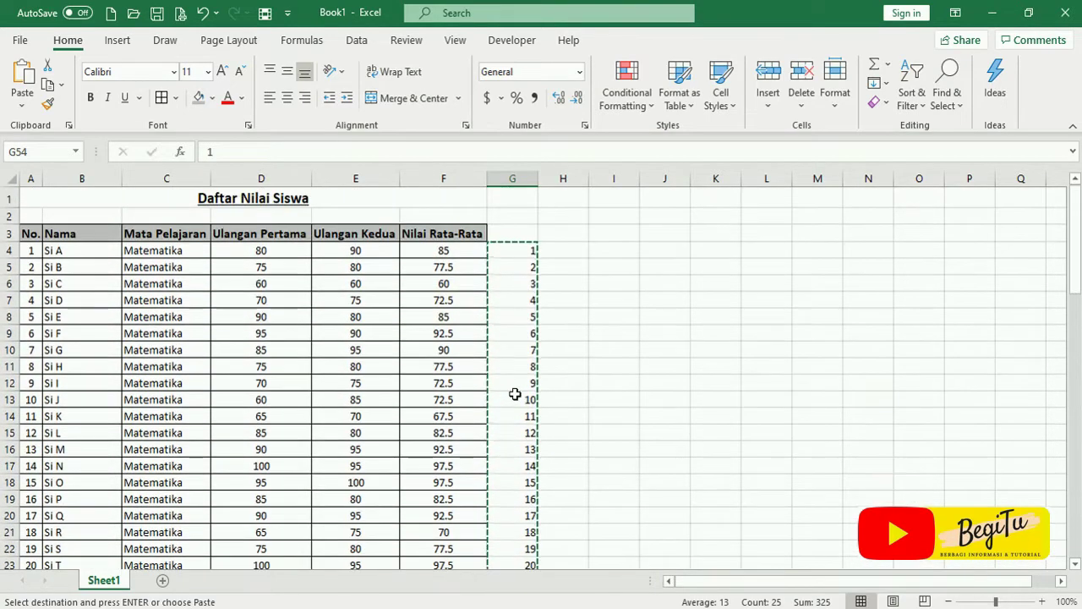
left_click_drag(9, 254, 10, 526)
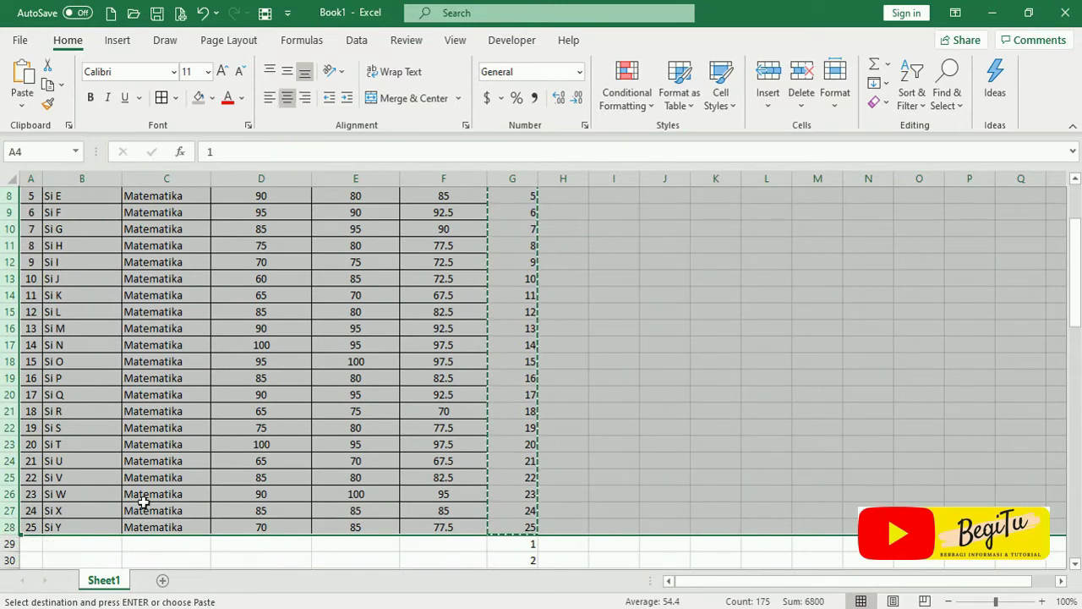
scroll(175, 490, "down", 4)
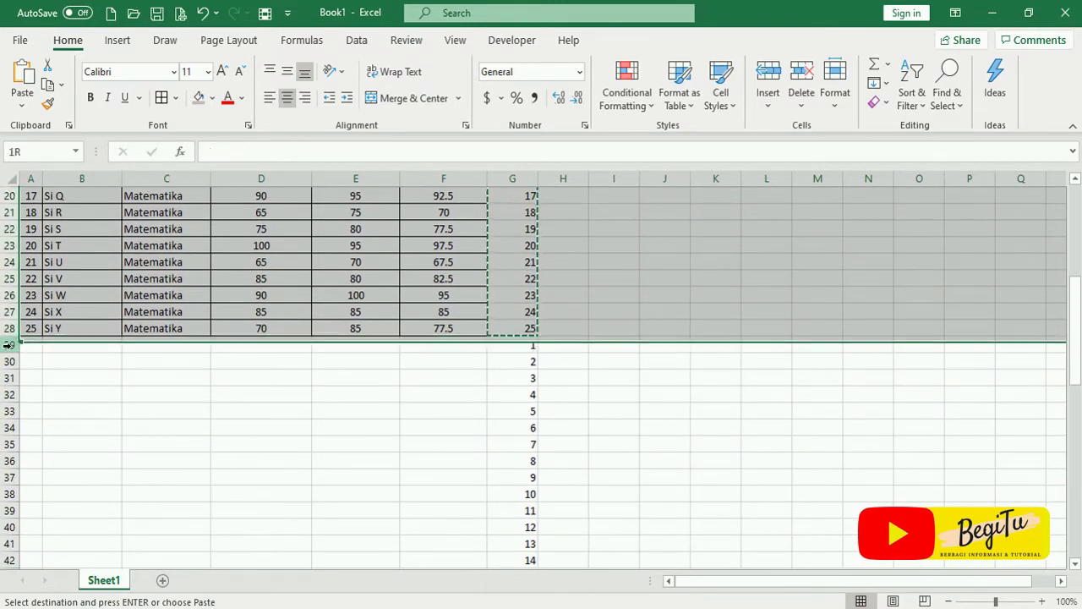
left_click_drag(15, 344, 27, 516)
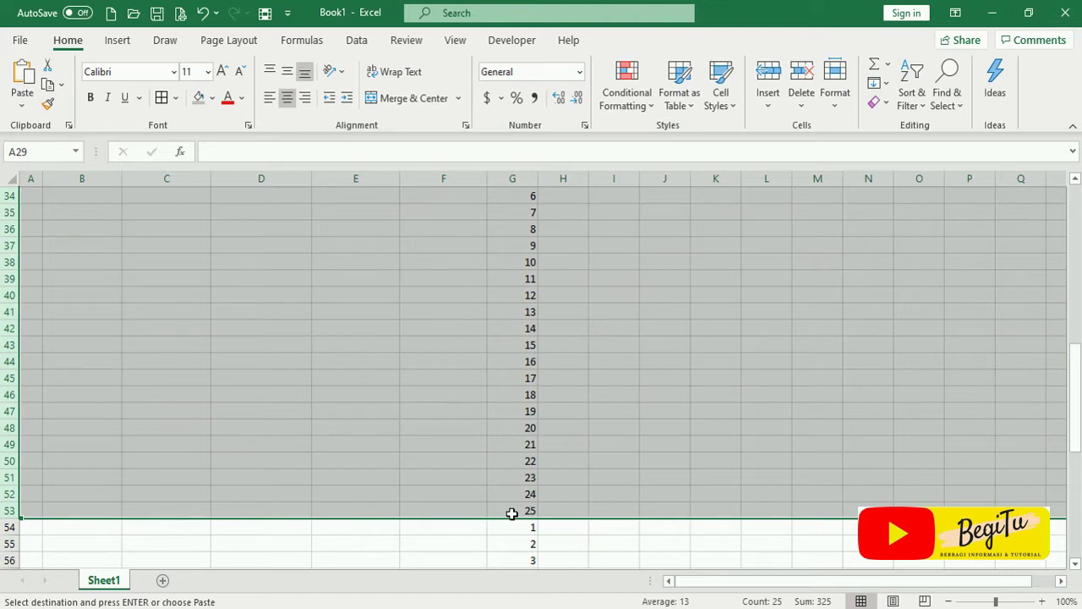
scroll(511, 513, "down", 6)
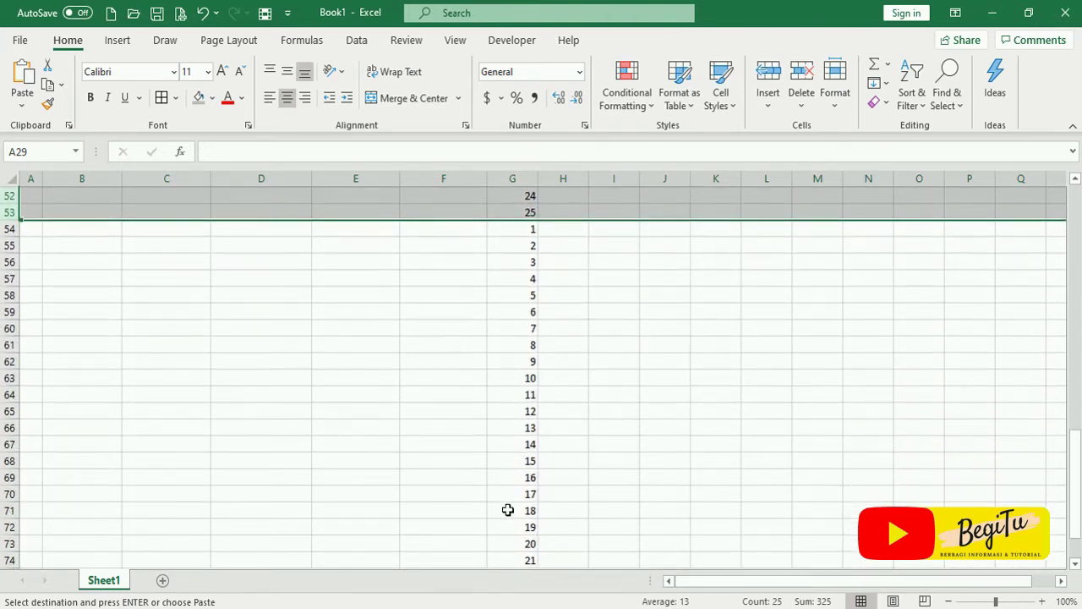
left_click_drag(9, 228, 3, 545)
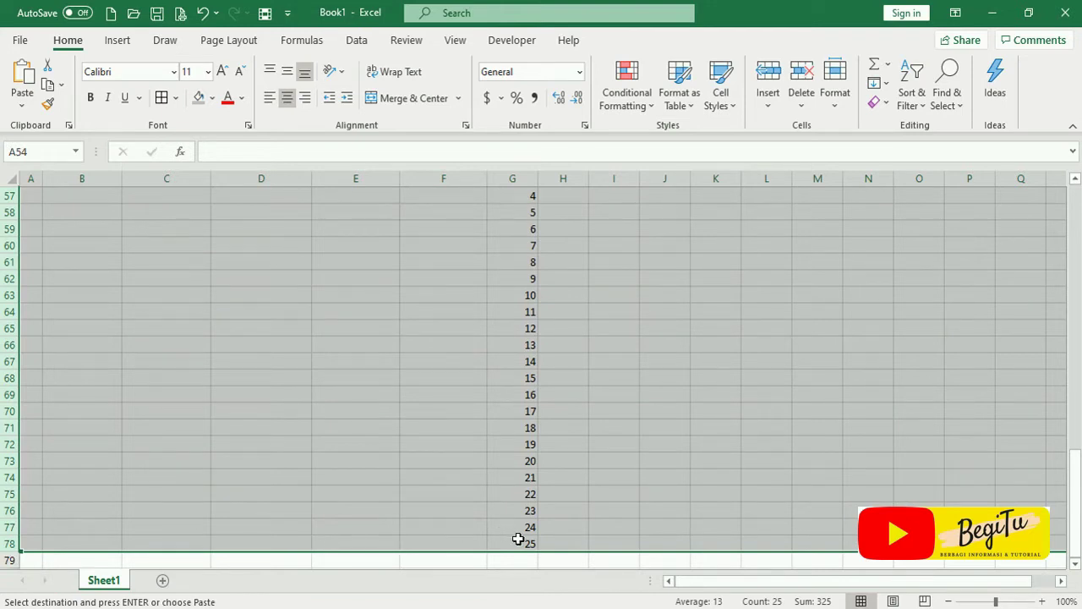
scroll(518, 538, "up", 7)
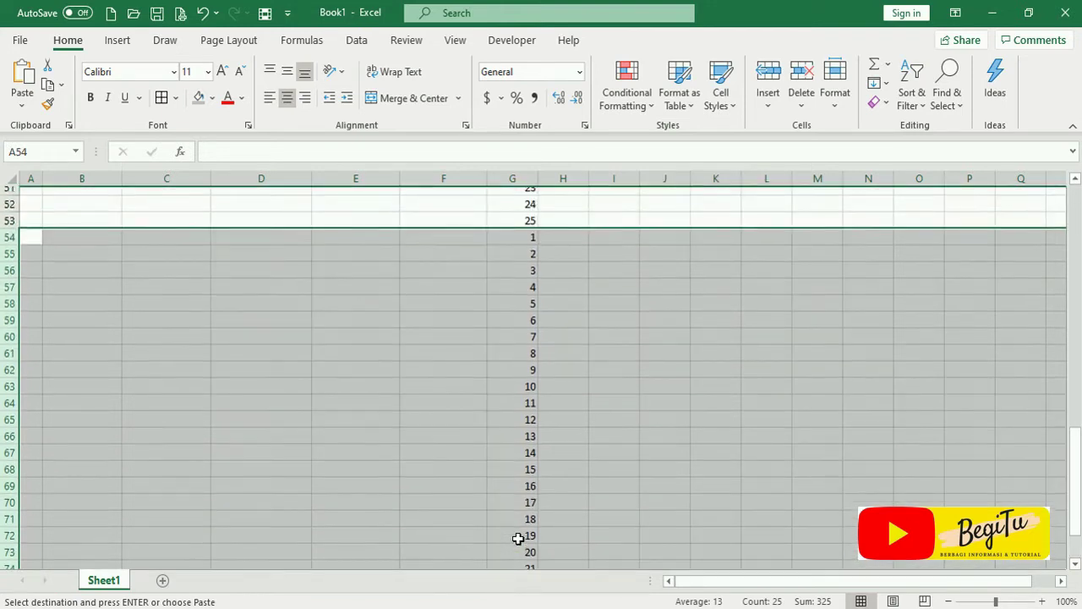
scroll(519, 539, "up", 9)
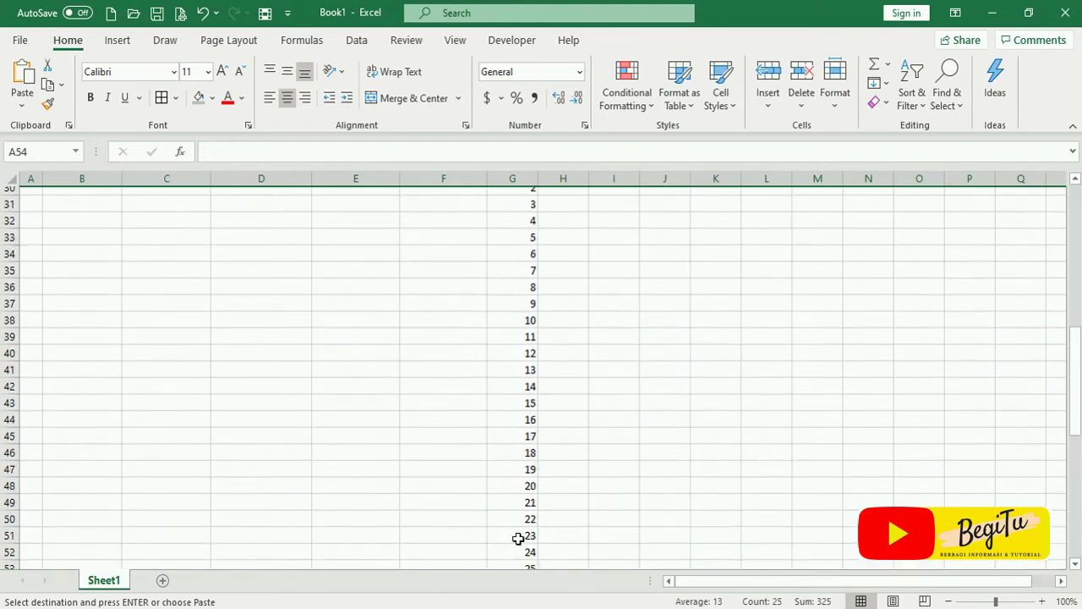
scroll(518, 539, "up", 3)
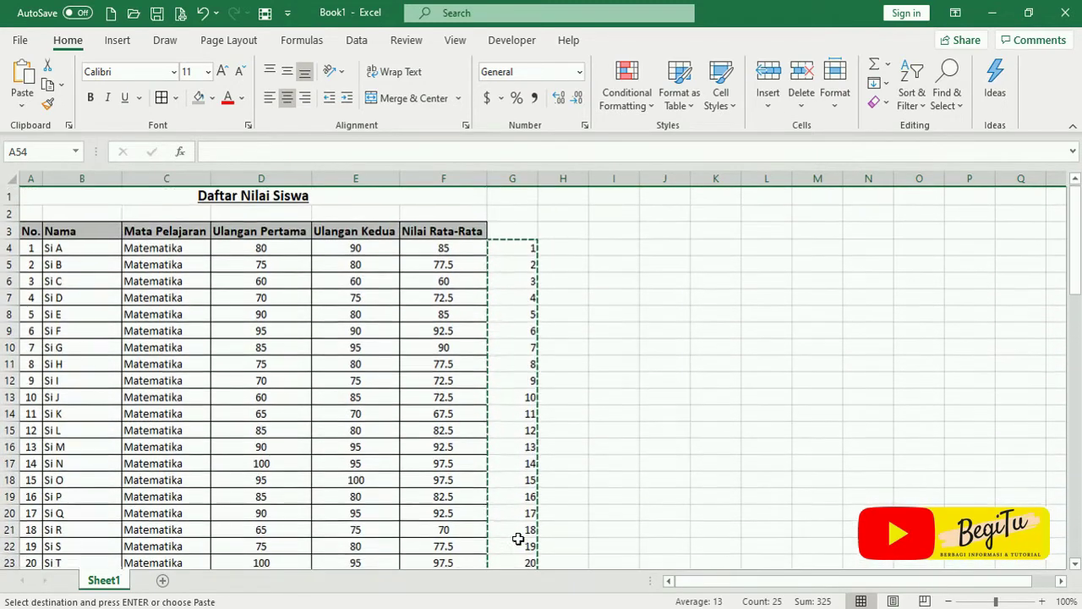
- Sort the range A3:G78, with its header row, by the cell values of Column G from smallest to largest
left_click(138, 315)
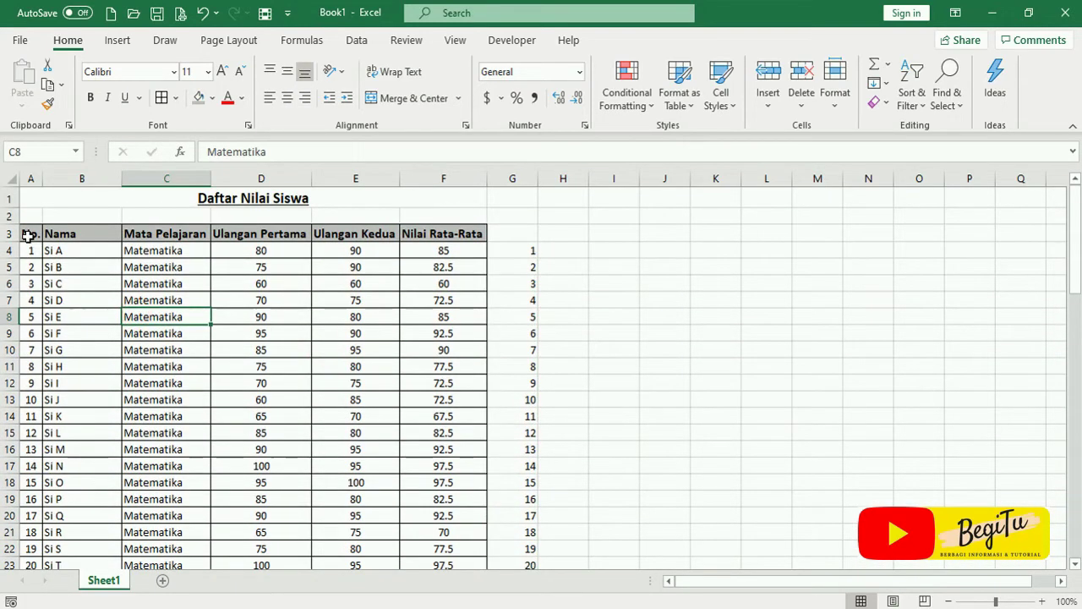
left_click_drag(28, 236, 512, 542)
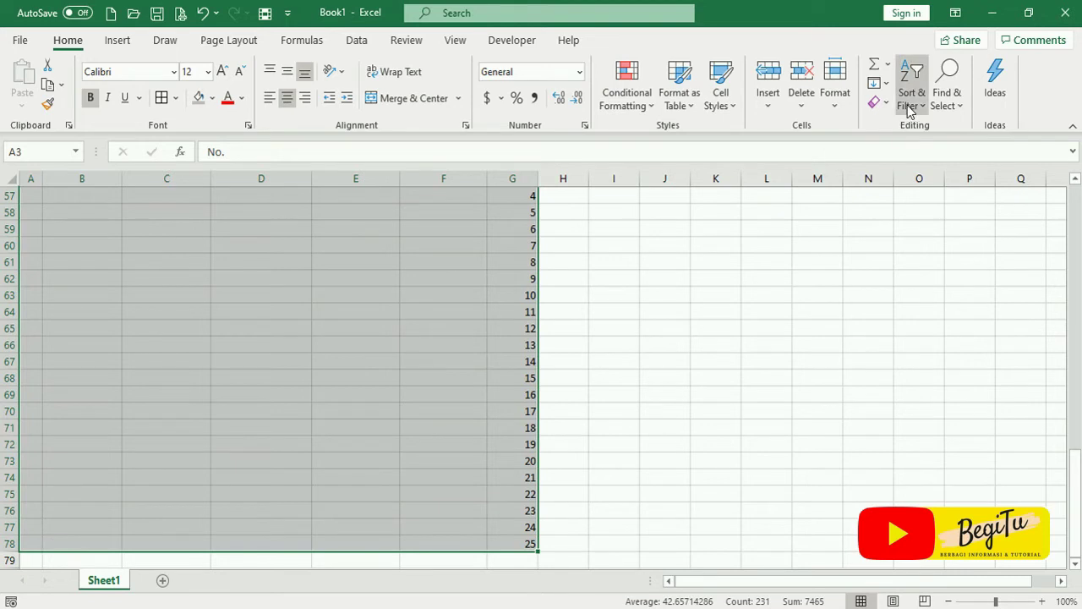
scroll(533, 320, "up", 15)
scroll(536, 319, "up", 4)
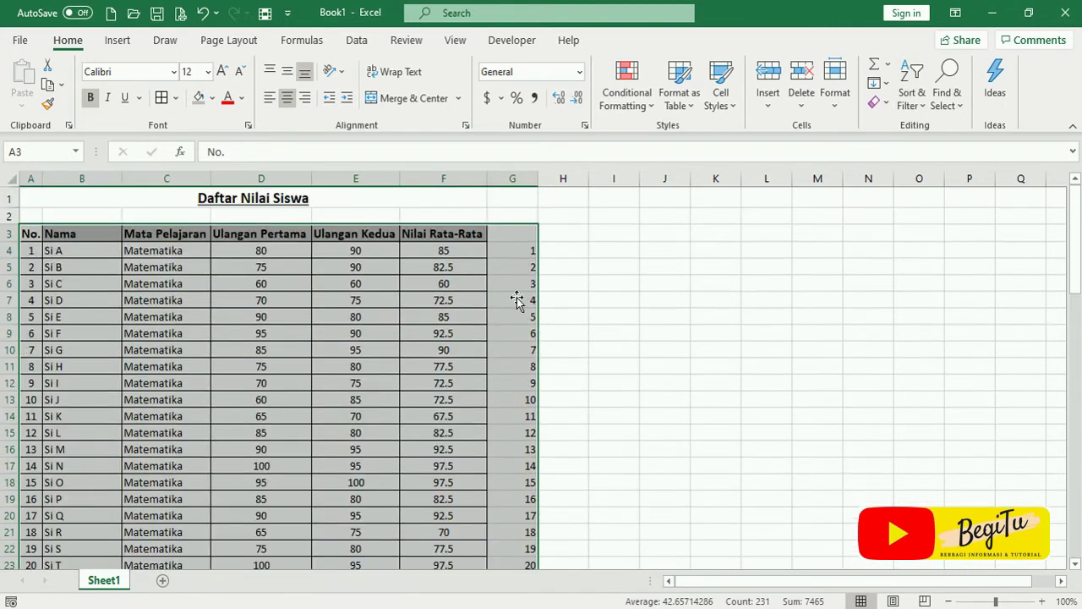
left_click(911, 89)
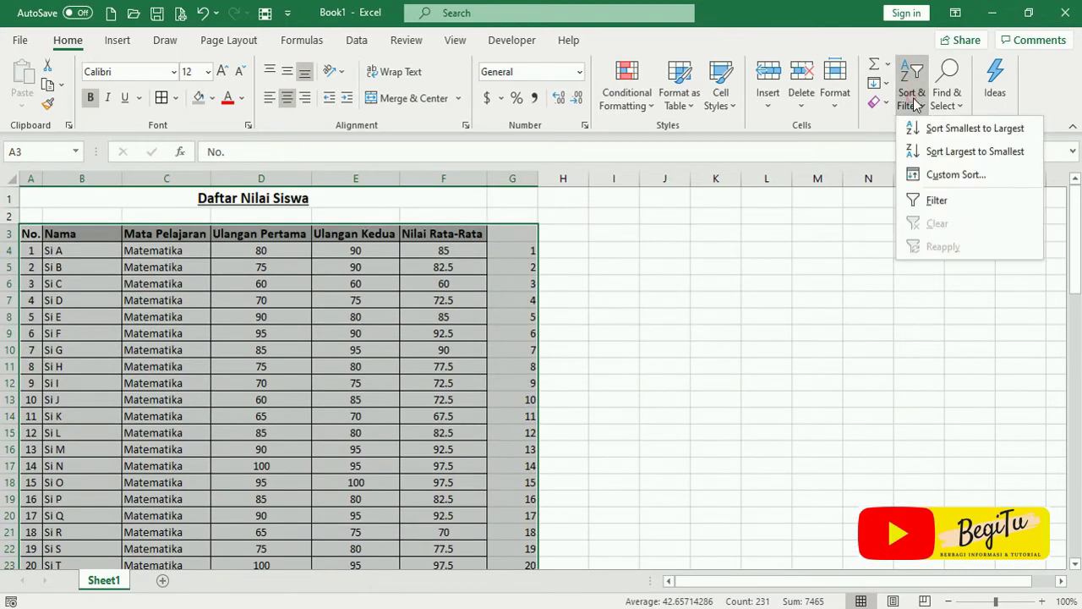
left_click(949, 179)
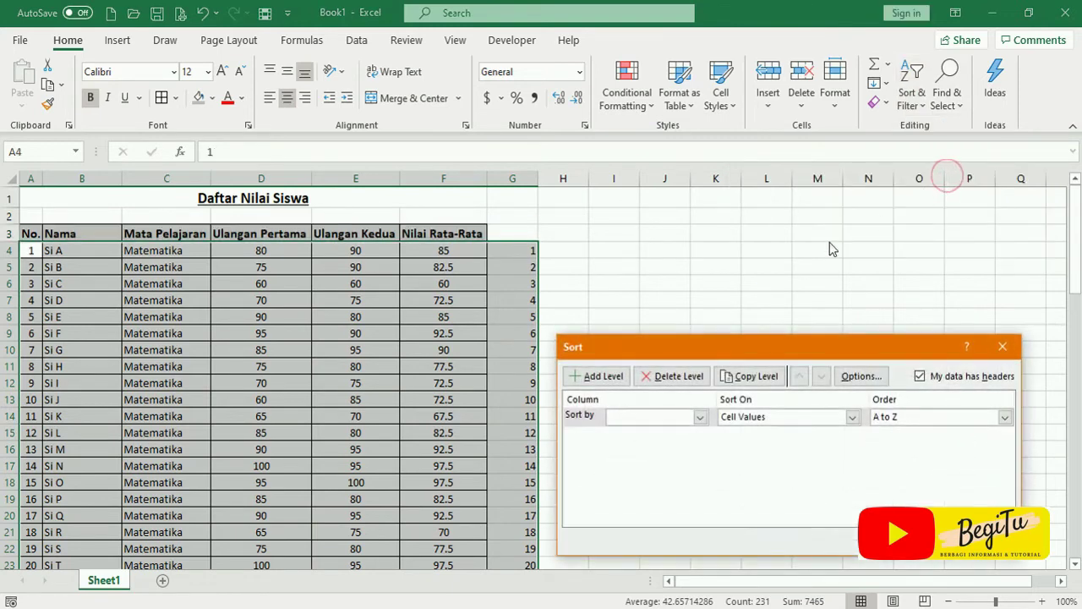
left_click(636, 417)
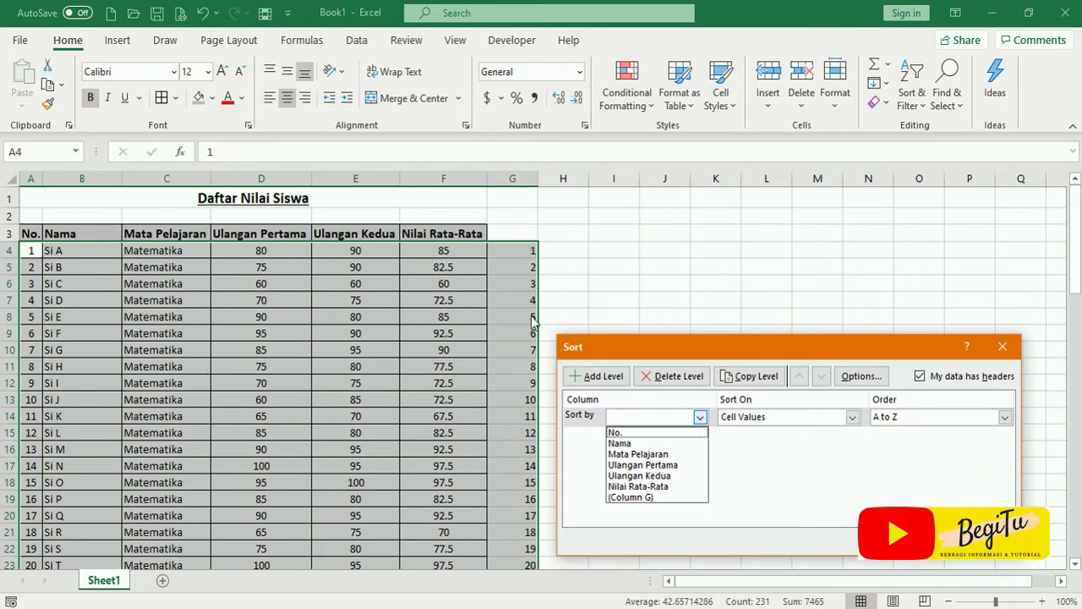
left_click(636, 498)
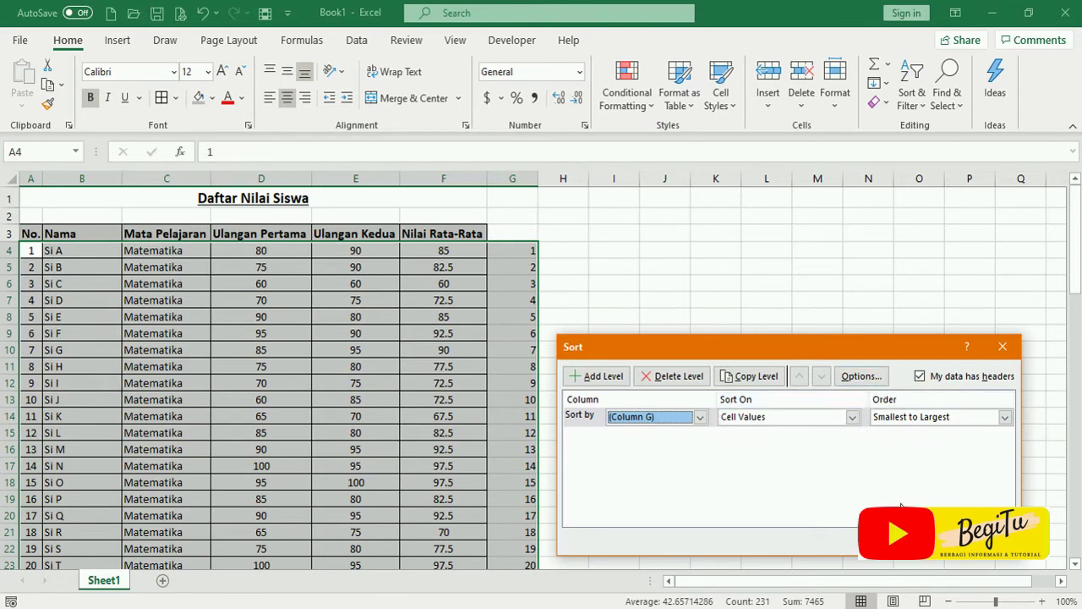
key("Return")
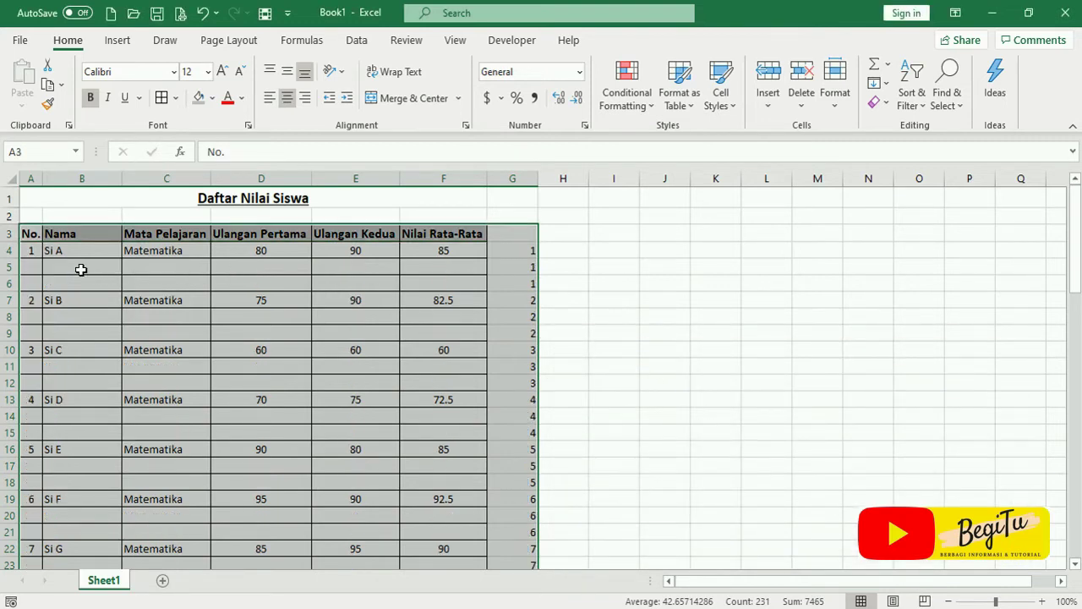
- Examine the sorted table from Si A down to Si Y to check the row spacing between students
left_click(76, 269)
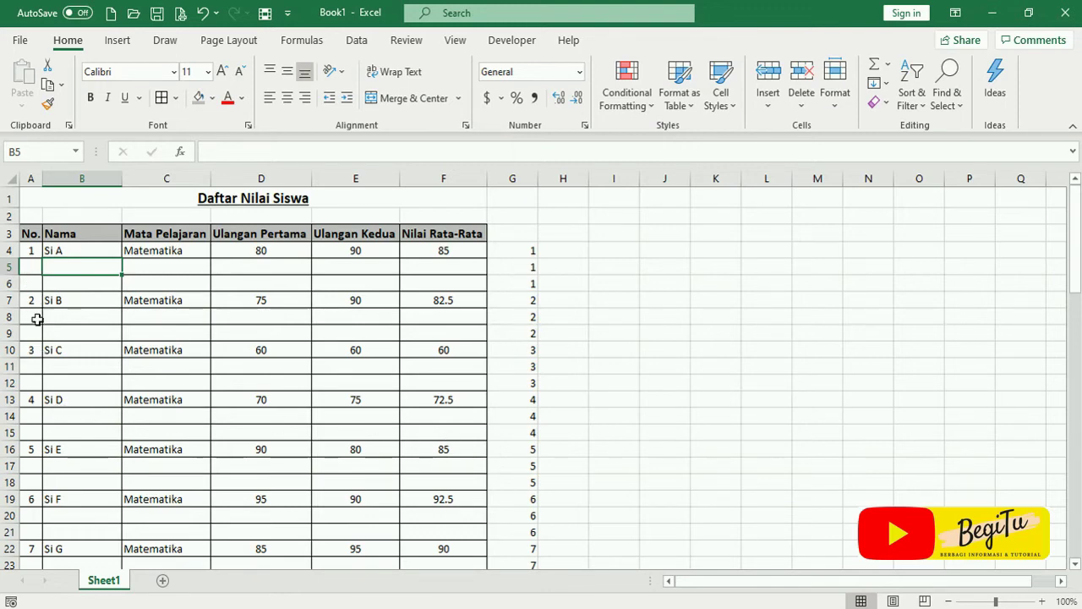
scroll(42, 418, "down", 2)
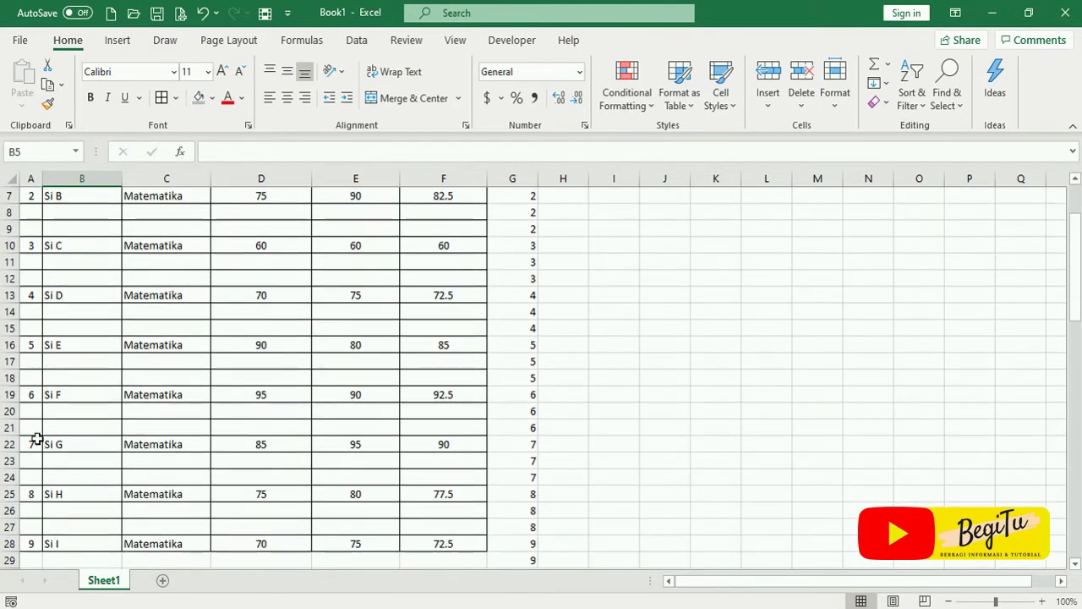
scroll(42, 475, "down", 1)
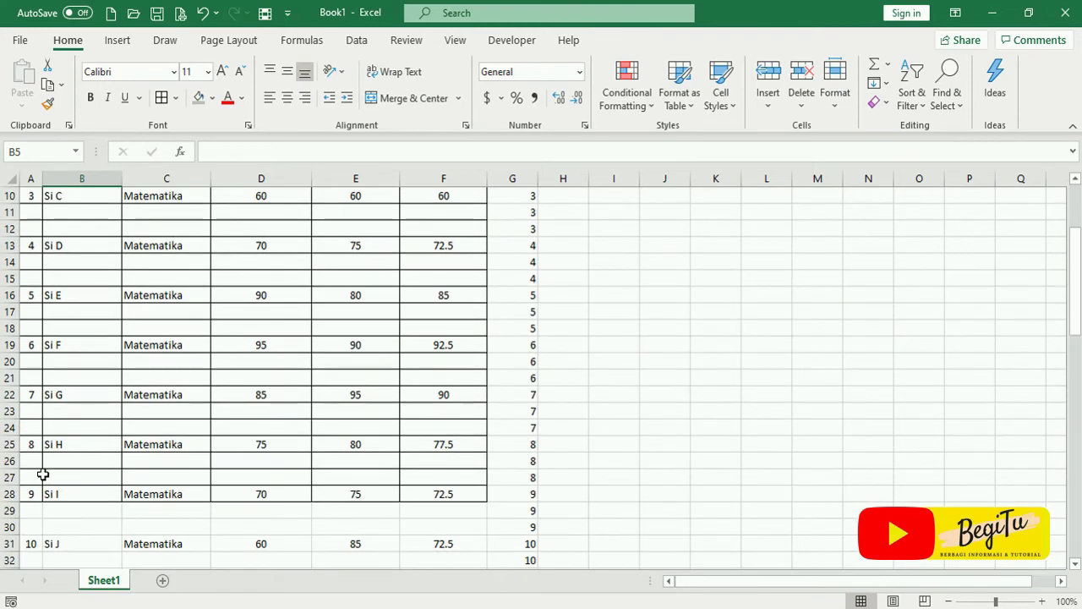
scroll(42, 475, "down", 1)
scroll(47, 477, "down", 1)
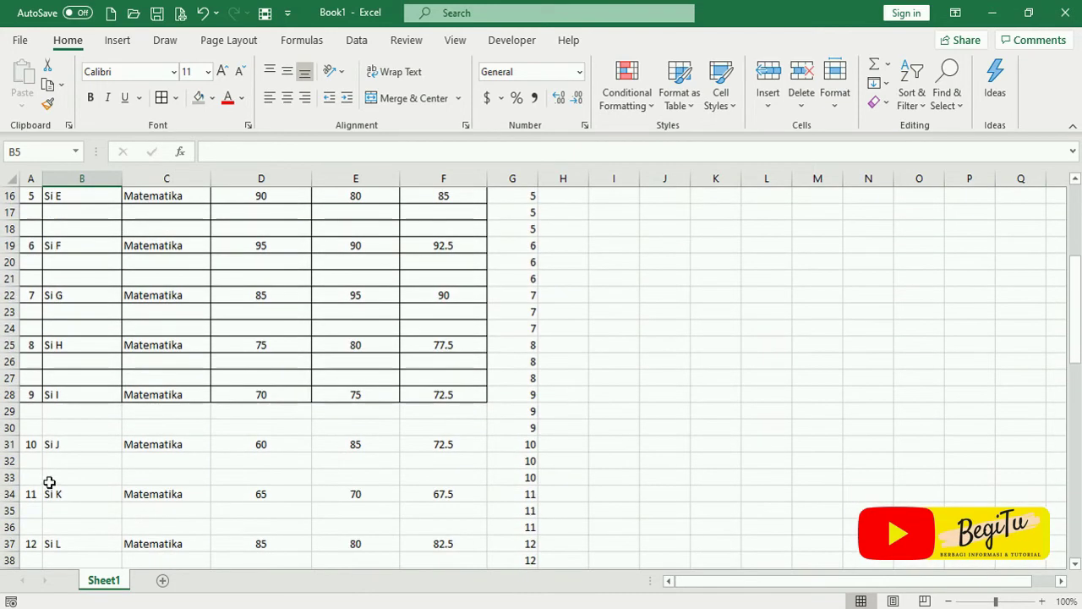
scroll(49, 482, "down", 5)
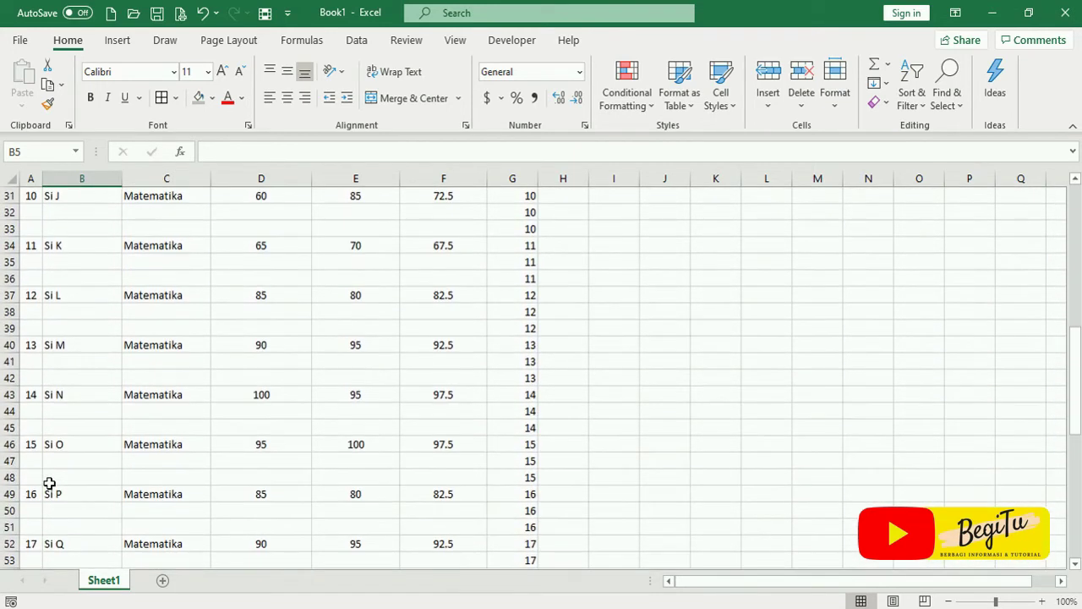
scroll(49, 482, "down", 4)
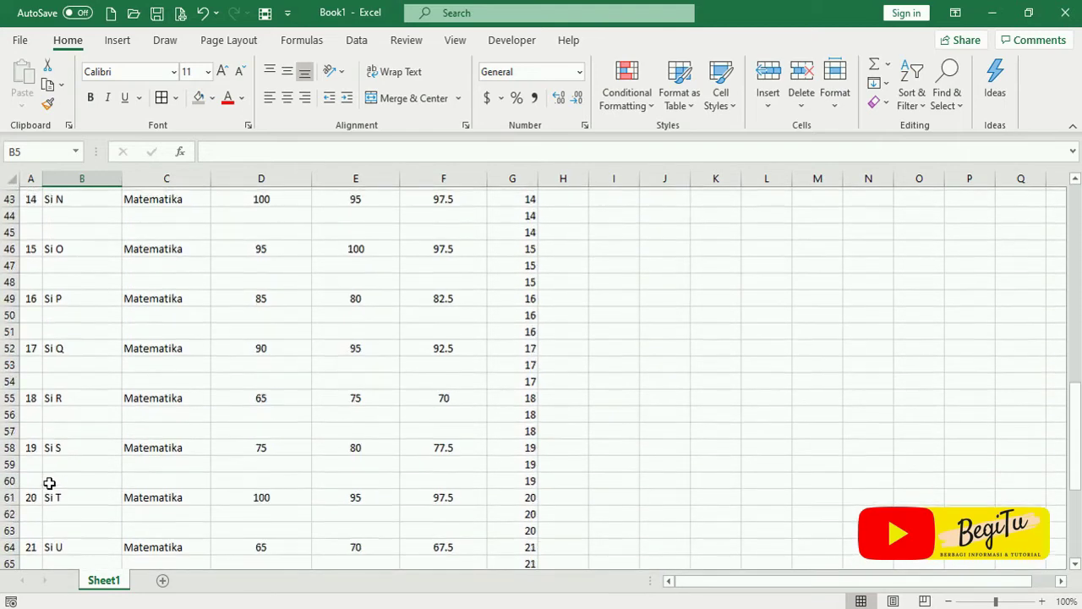
scroll(49, 483, "down", 4)
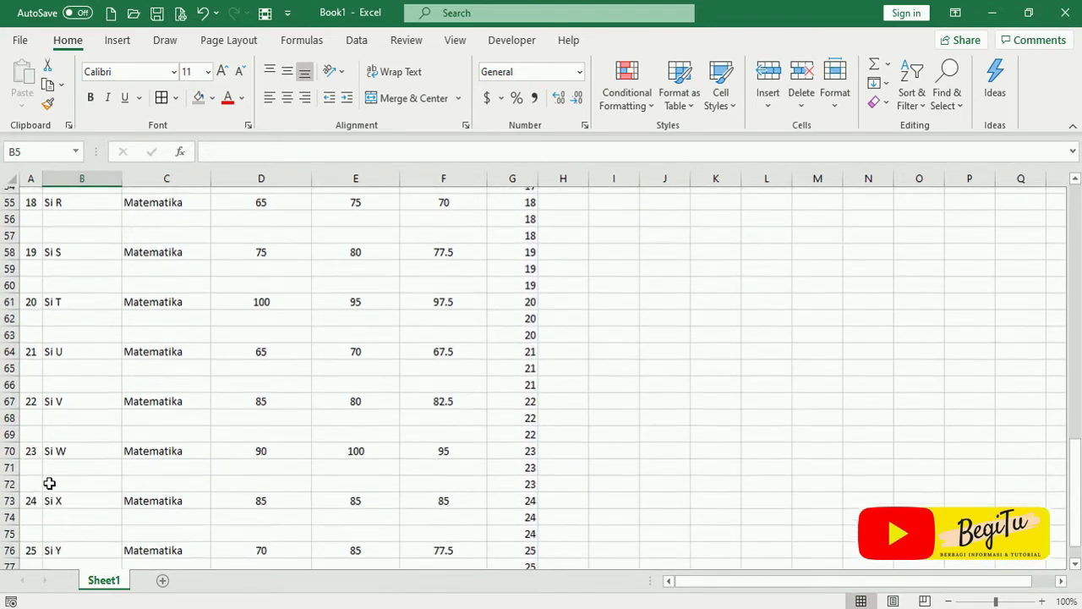
scroll(49, 483, "down", 2)
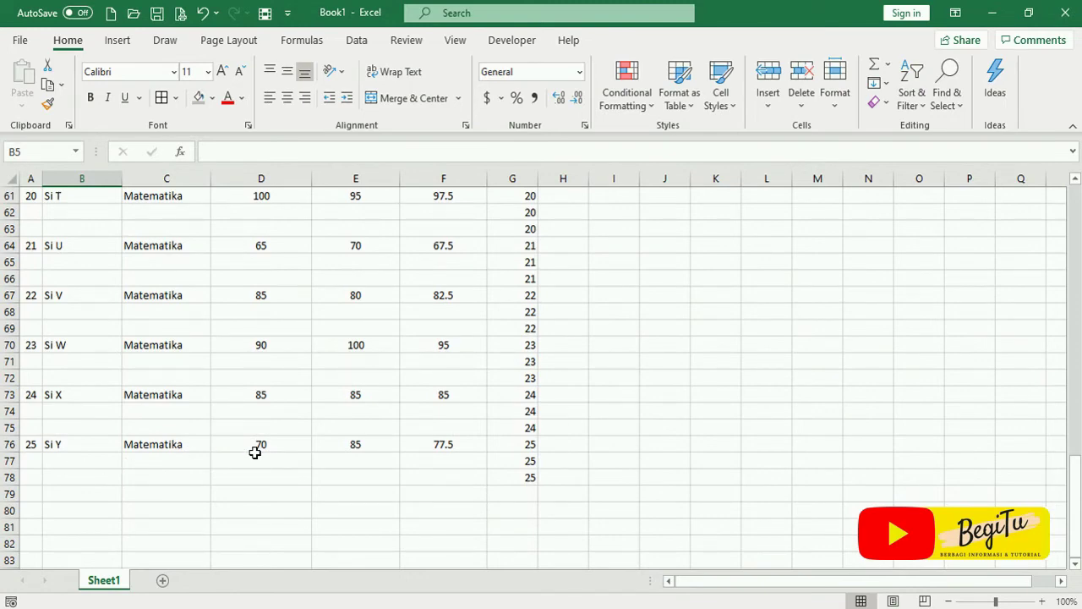
scroll(255, 453, "up", 12)
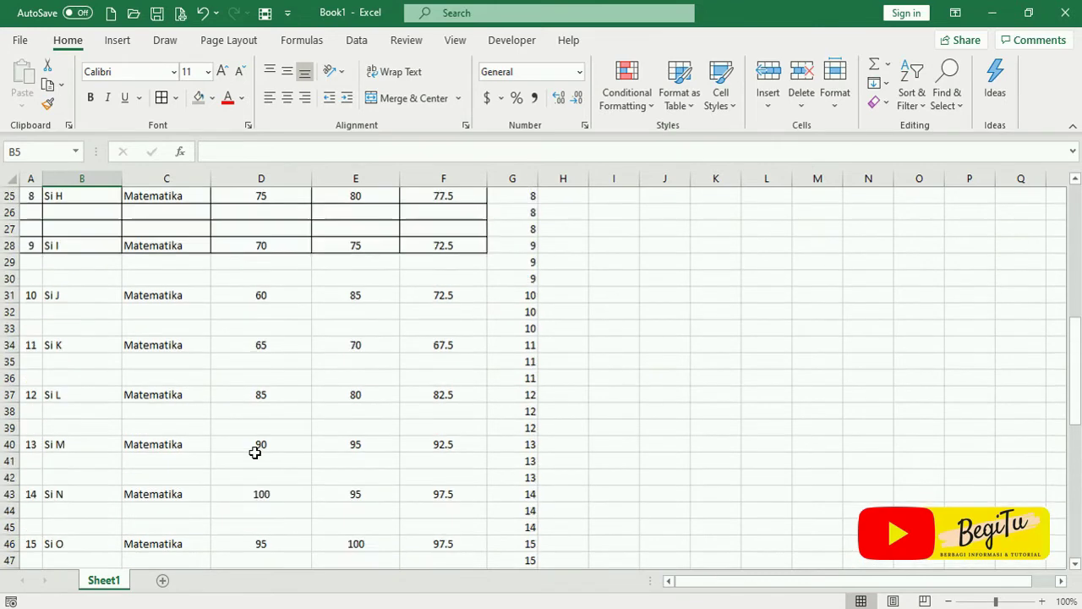
scroll(255, 452, "up", 8)
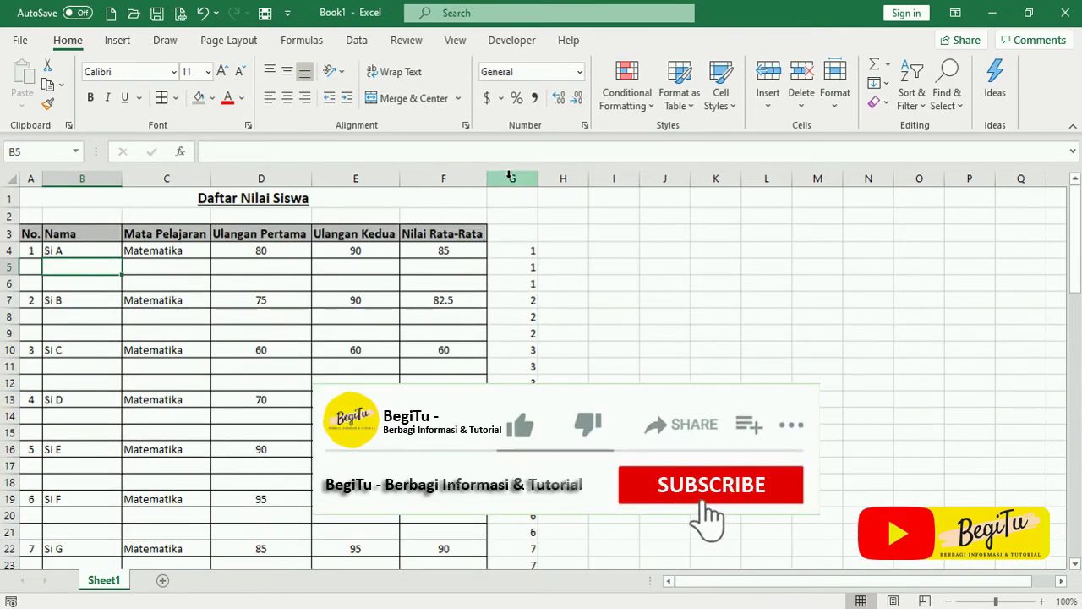
- Delete the whole helper numbering column G from the sheet
left_click(510, 175)
right_click(509, 175)
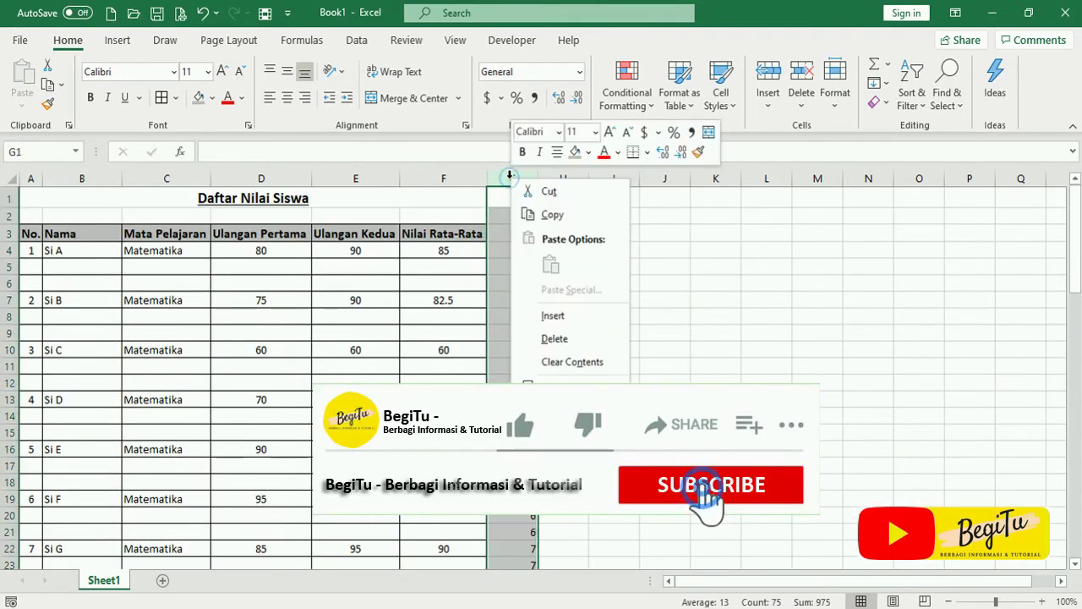
left_click(554, 339)
left_click(340, 347)
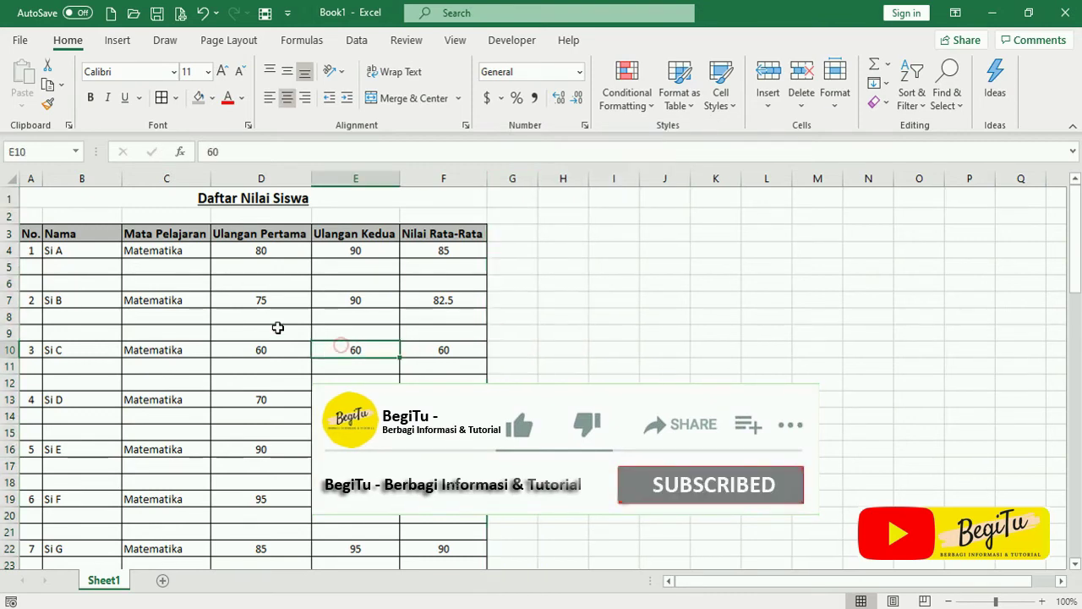
- Enter the subjects Kimia in C5 and Fisika in C6 beneath Matematika for Si A
left_click(168, 264)
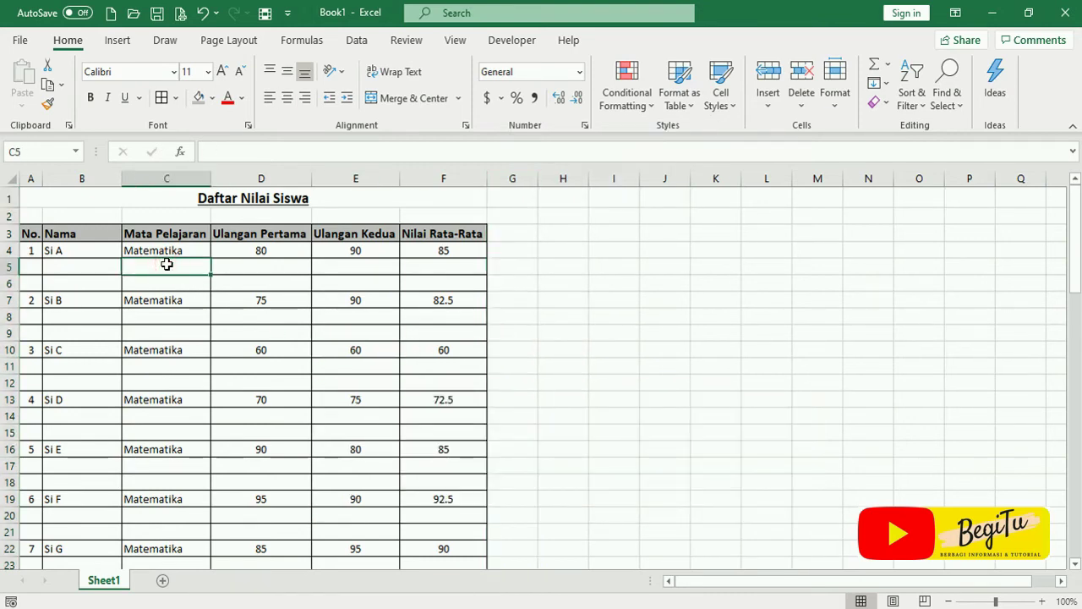
type("Kimia")
key("Return")
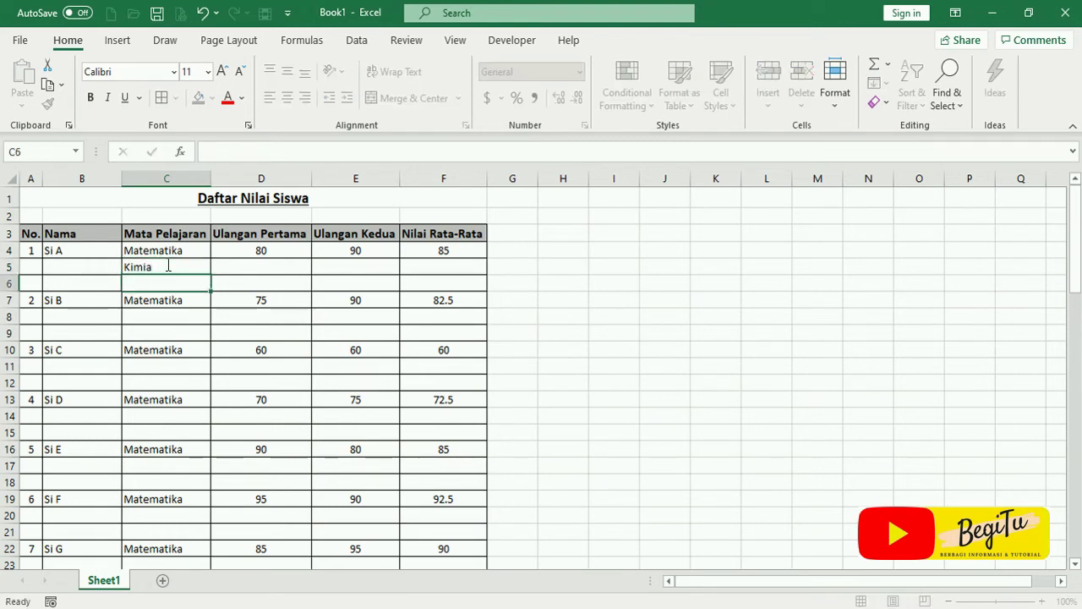
type("Fis")
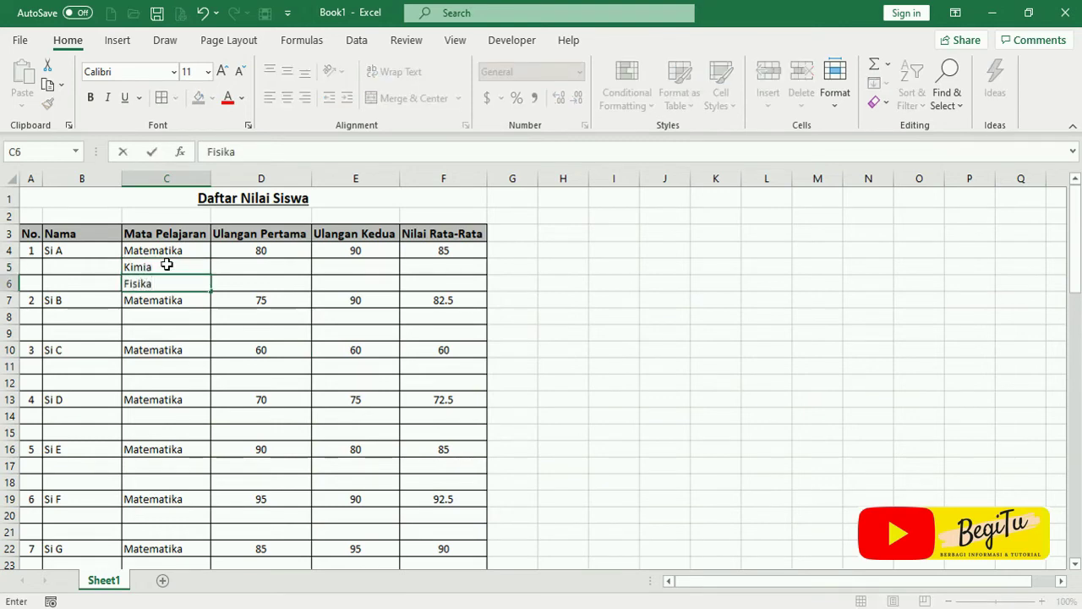
type("ika")
key("Return")
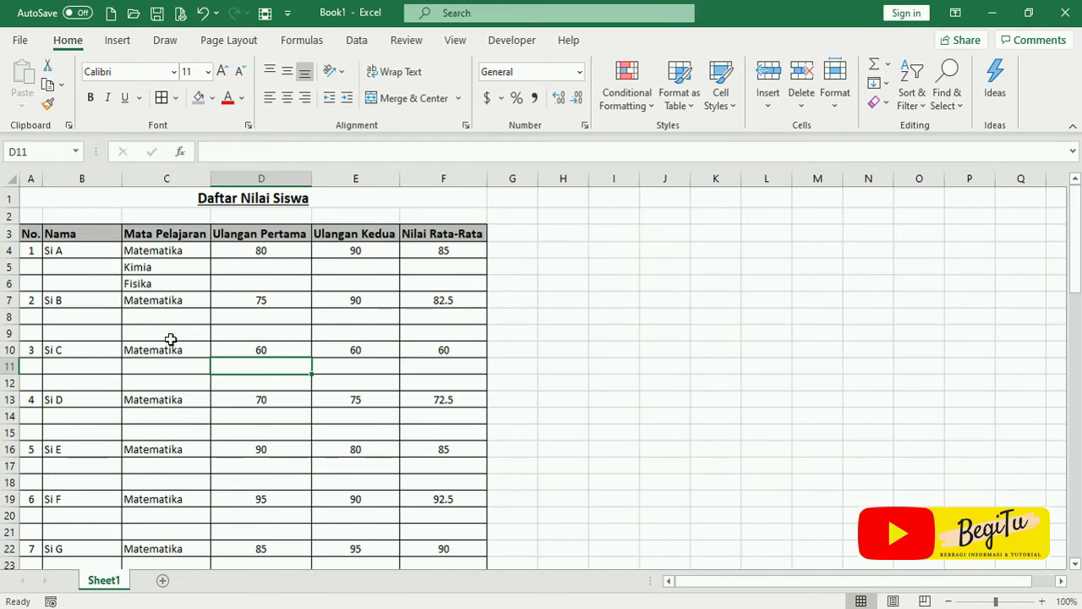
scroll(177, 415, "down", 9)
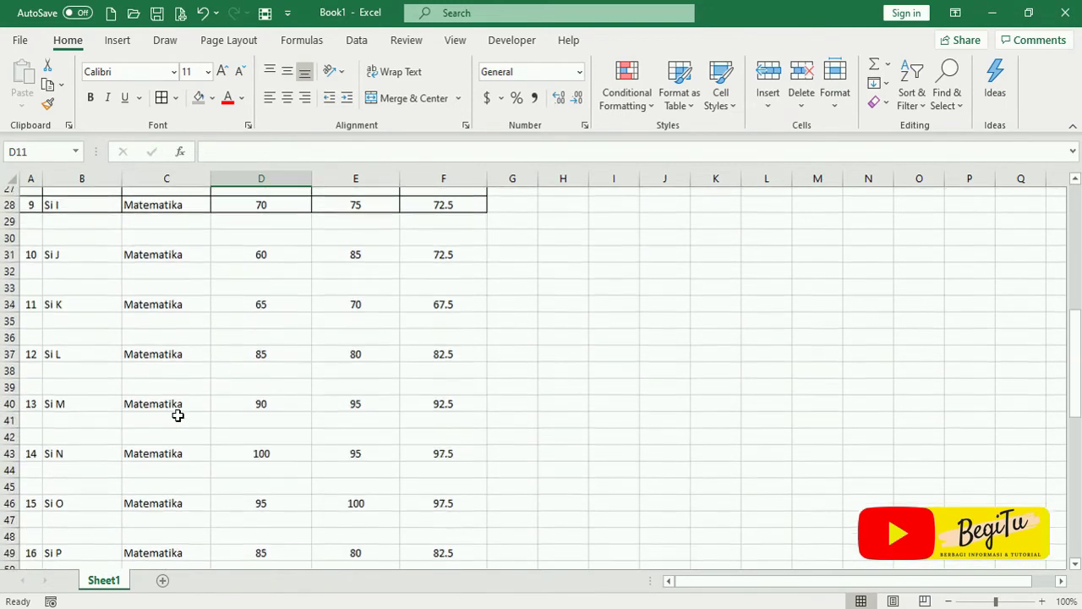
- Copy the subjects Kimia and Fisika from C5:C6
scroll(178, 416, "down", 12)
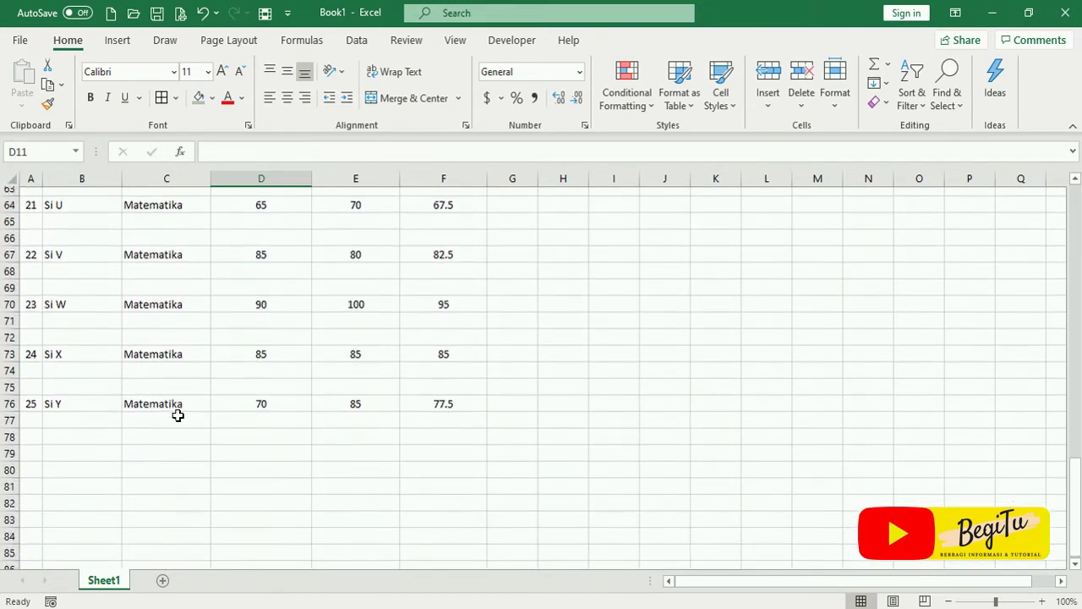
scroll(178, 415, "down", 1)
scroll(177, 415, "up", 20)
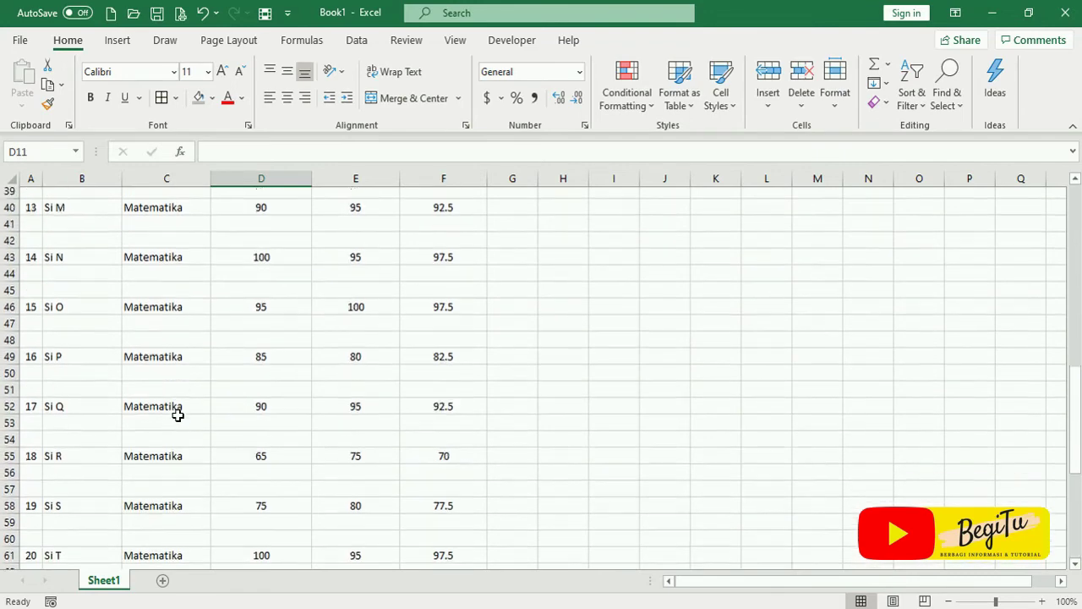
scroll(177, 415, "up", 1)
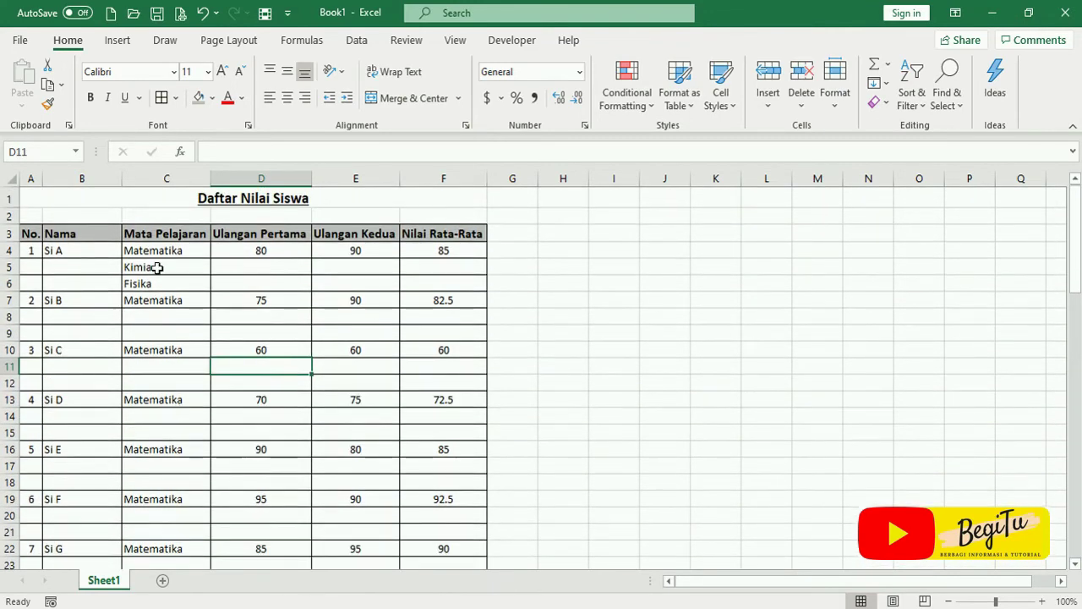
left_click_drag(157, 267, 160, 281)
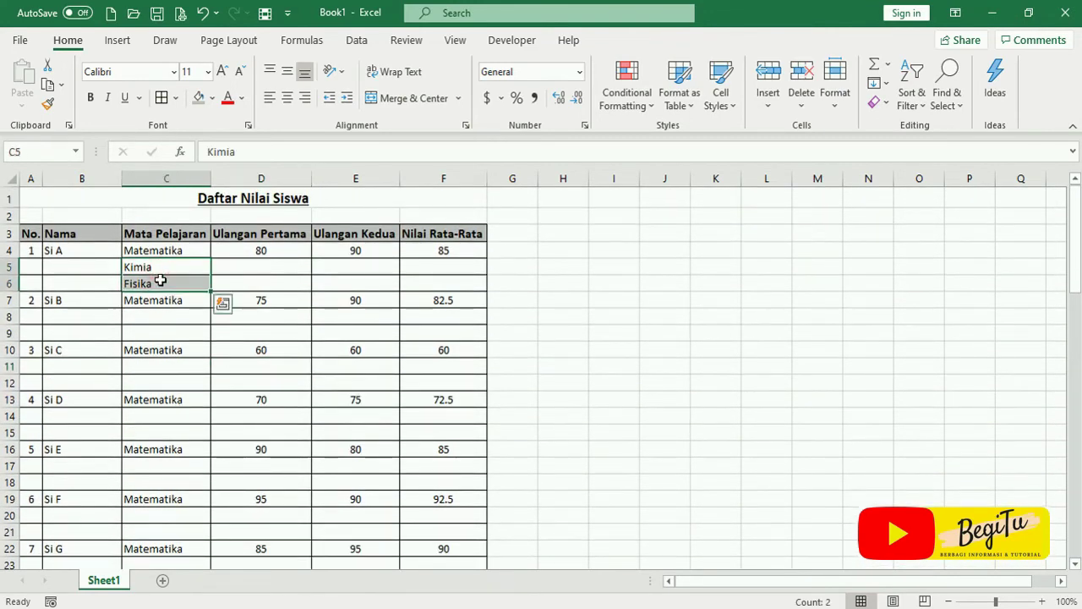
right_click(159, 280)
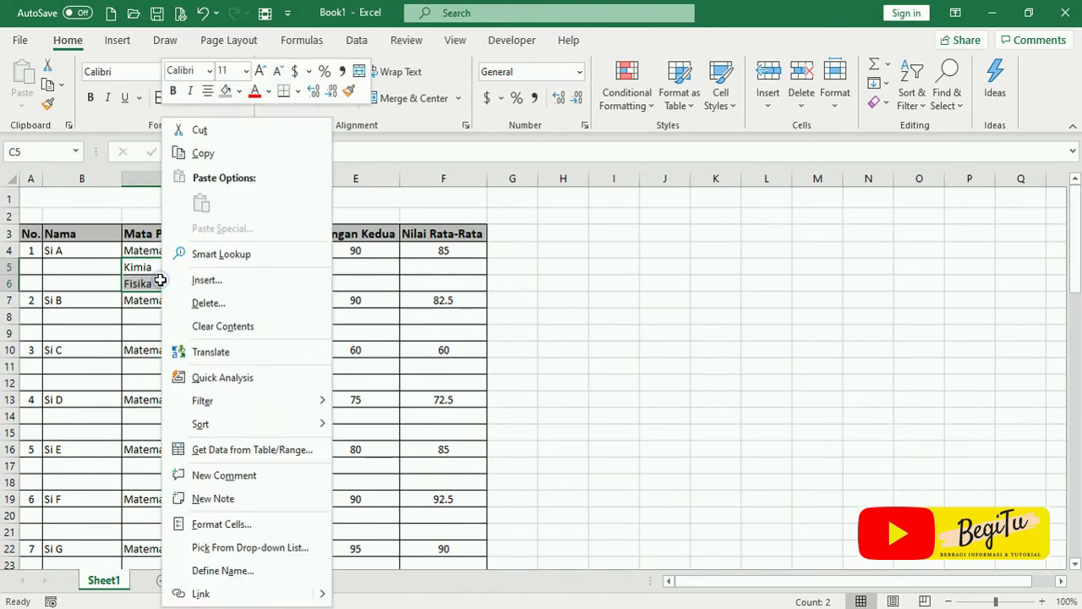
left_click(205, 152)
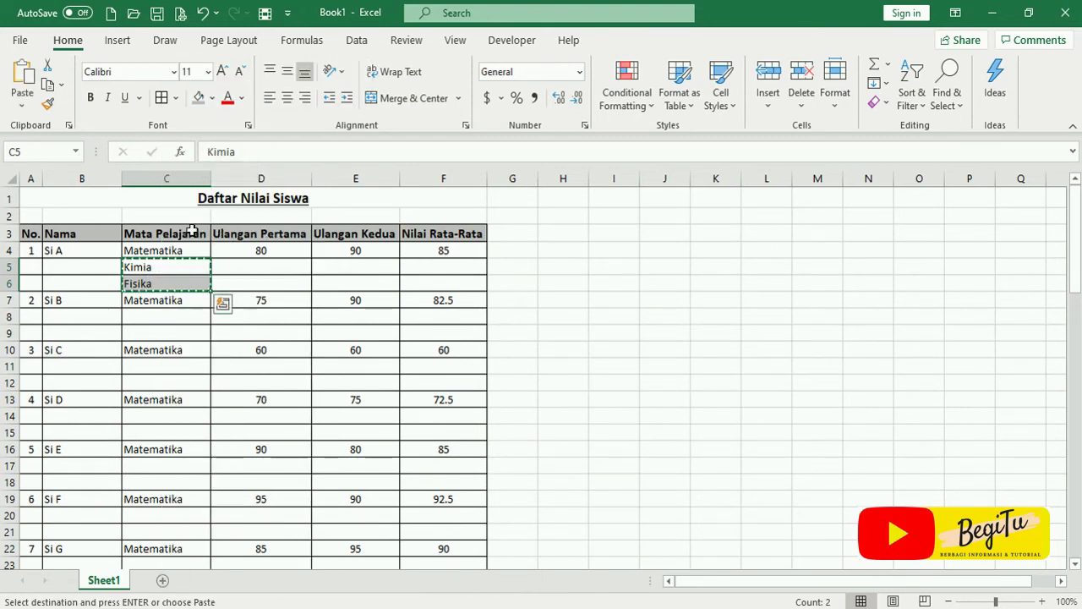
- Select only the blank cells within the subject range C4:C78 using Go To Special with the Blanks option
left_click_drag(179, 250, 169, 528)
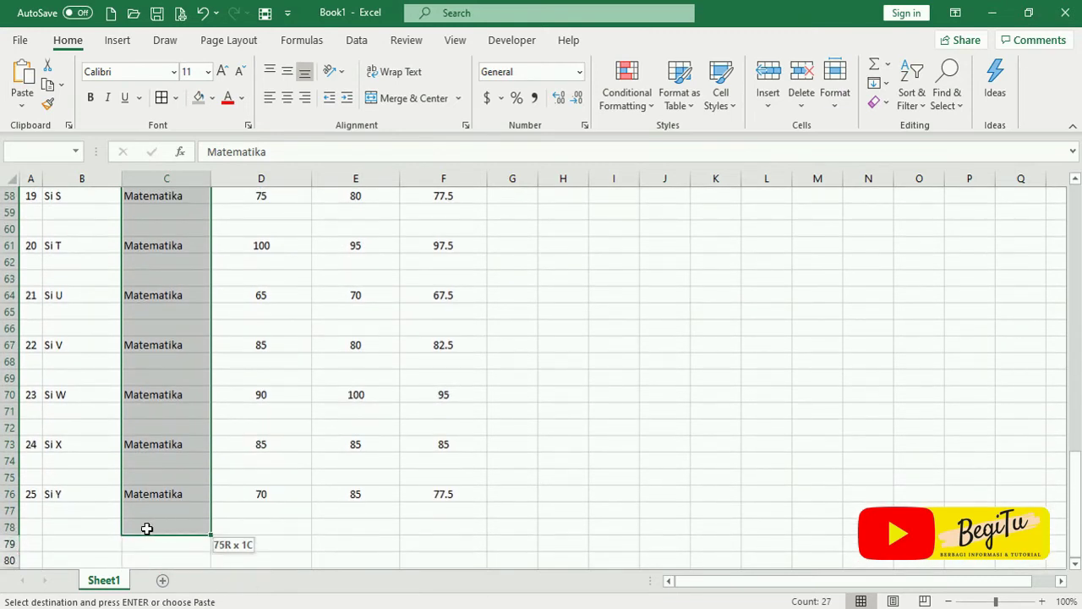
left_click_drag(155, 515, 157, 525)
key("ctrl+v")
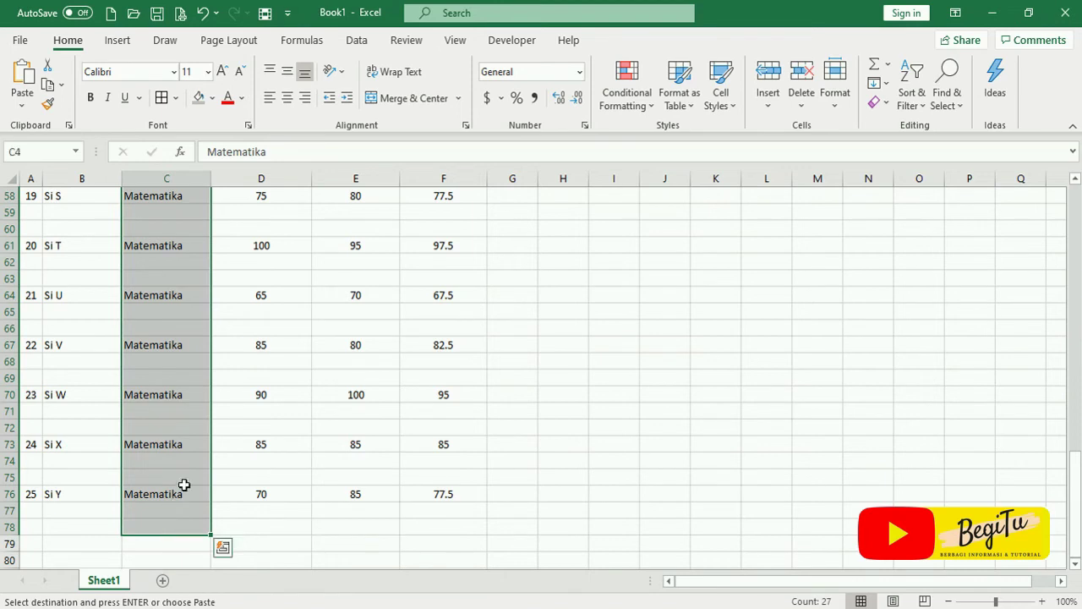
scroll(183, 485, "up", 19)
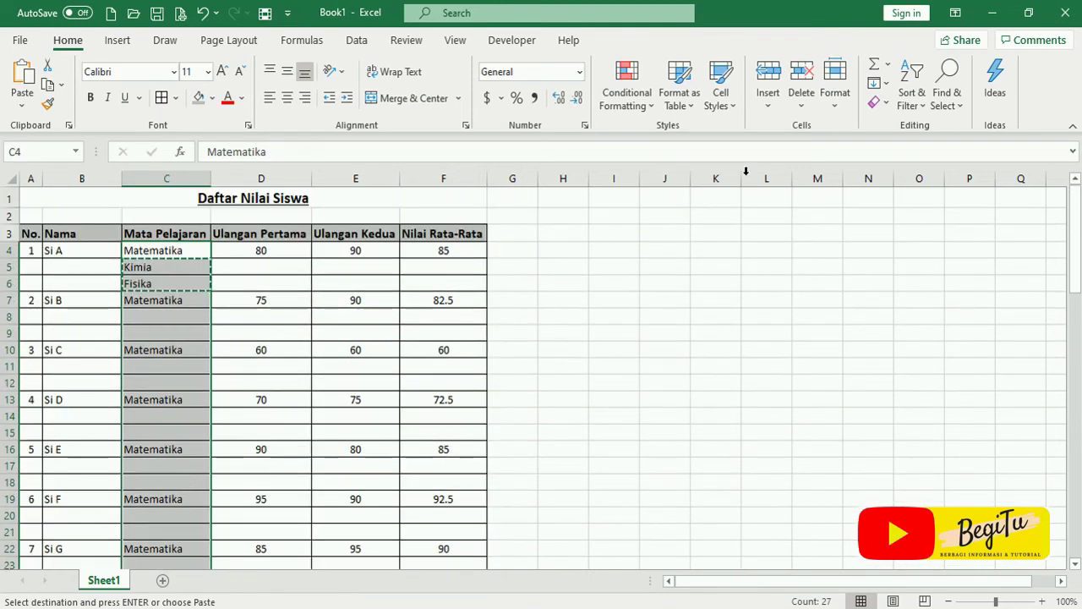
left_click(947, 93)
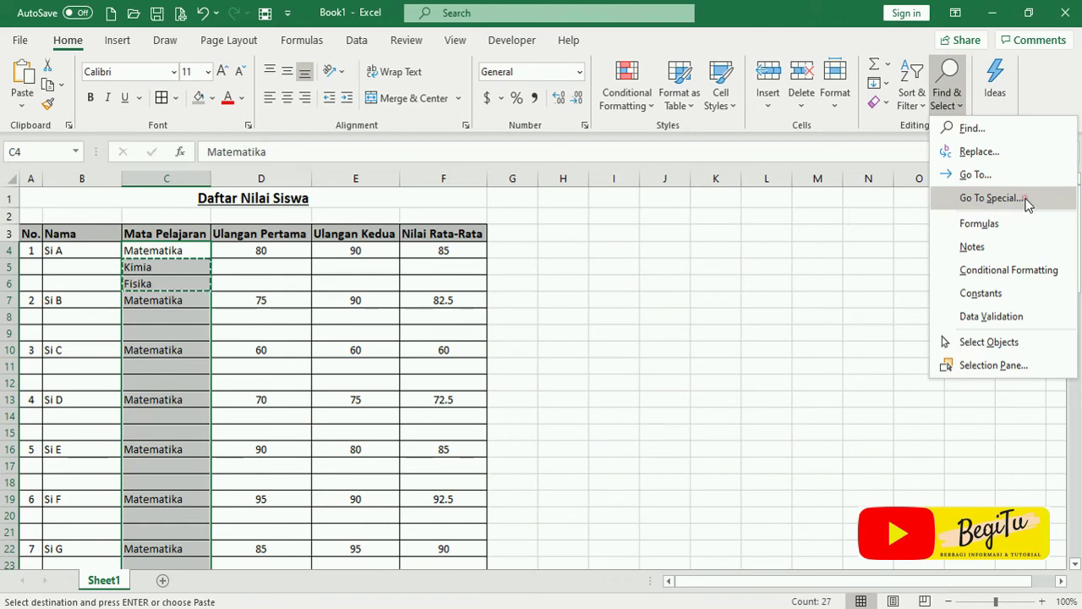
left_click(989, 197)
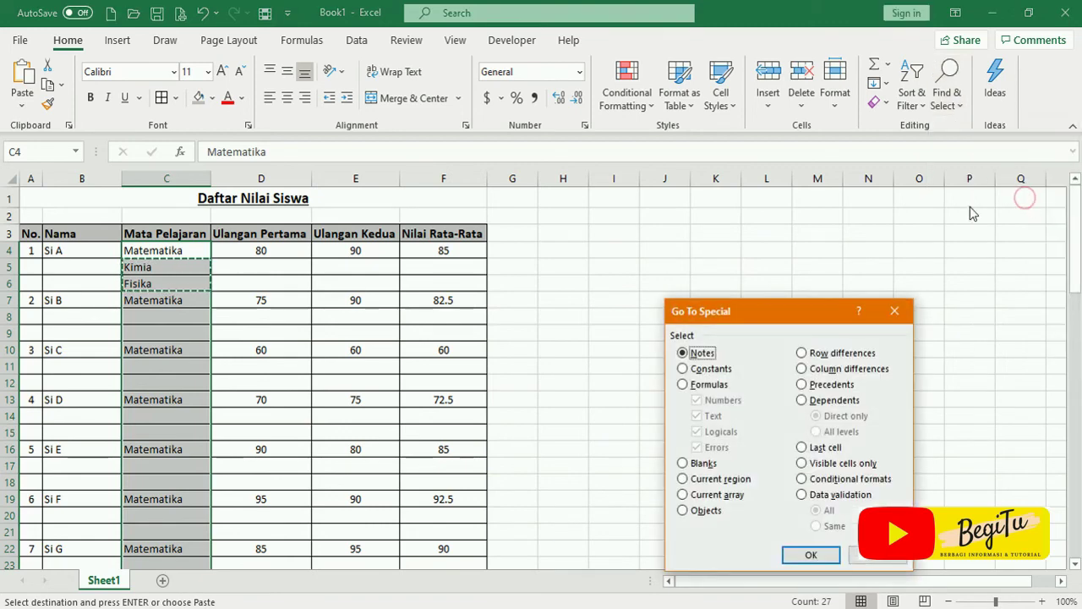
left_click(683, 463)
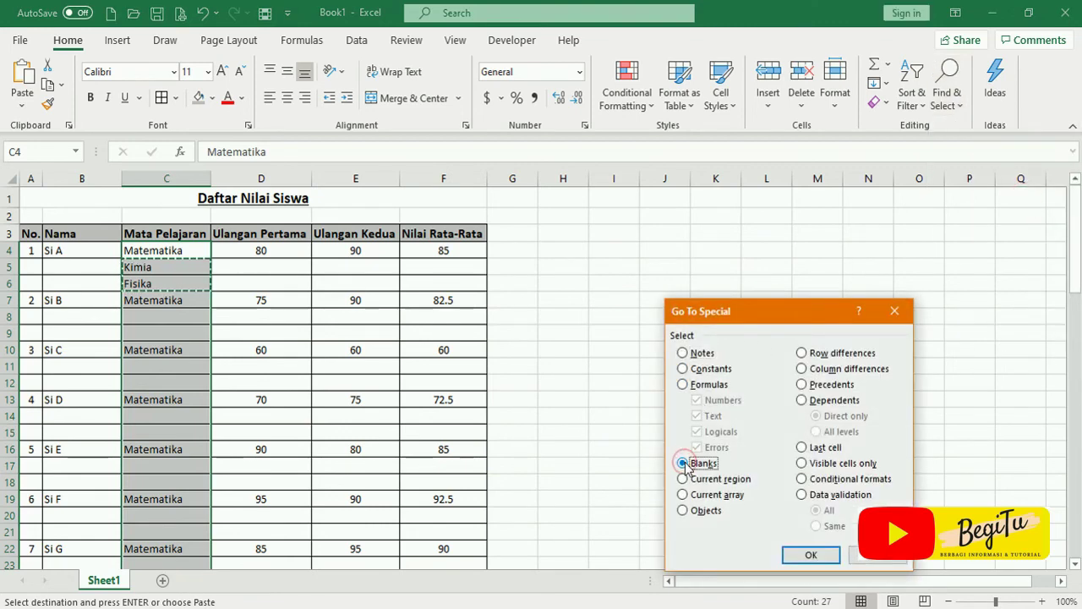
left_click(813, 556)
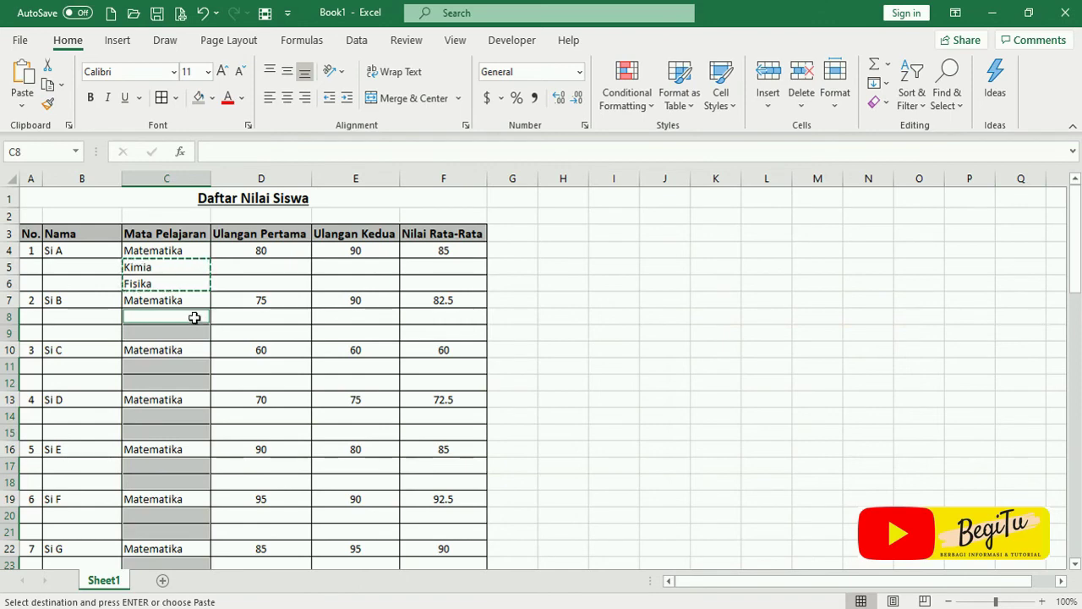
- Paste the copied Kimia and Fisika pair into all the selected blank subject cells with the regular Paste option
right_click(194, 317)
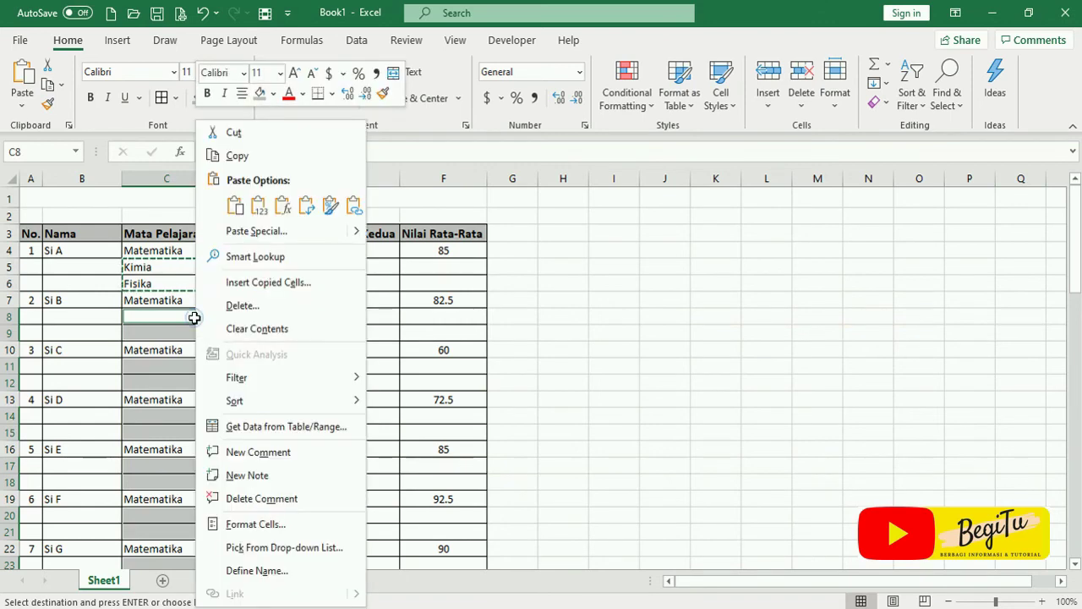
left_click(235, 206)
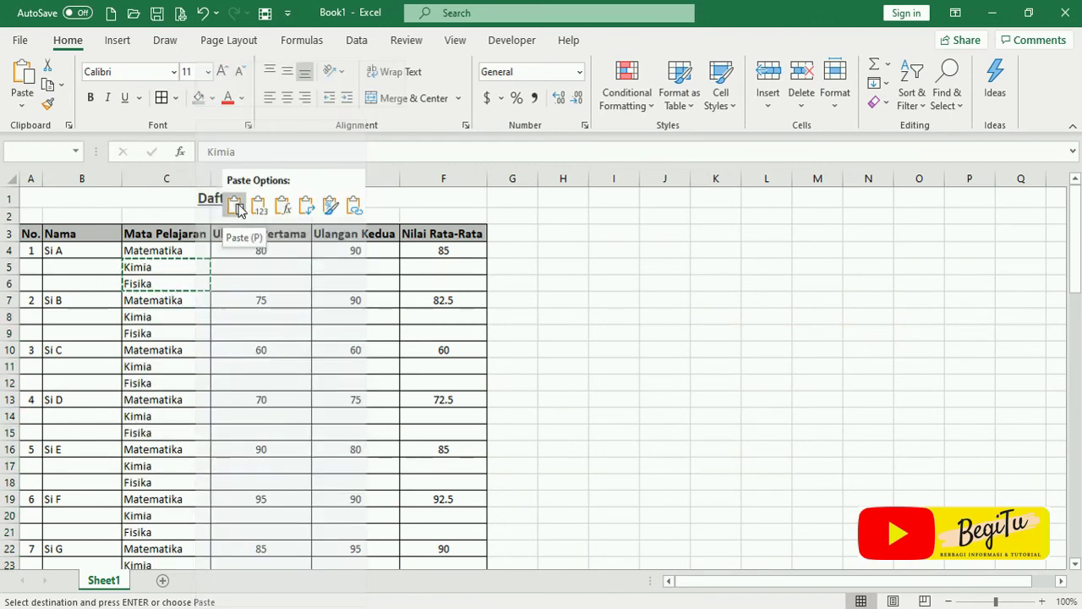
left_click(173, 322)
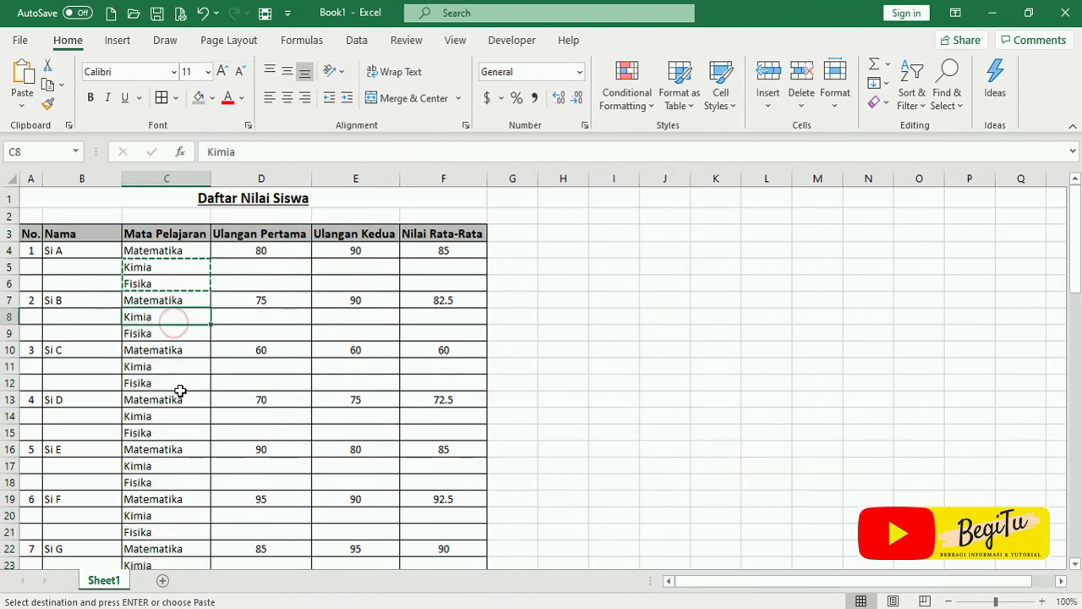
scroll(169, 435, "down", 1)
scroll(169, 440, "down", 5)
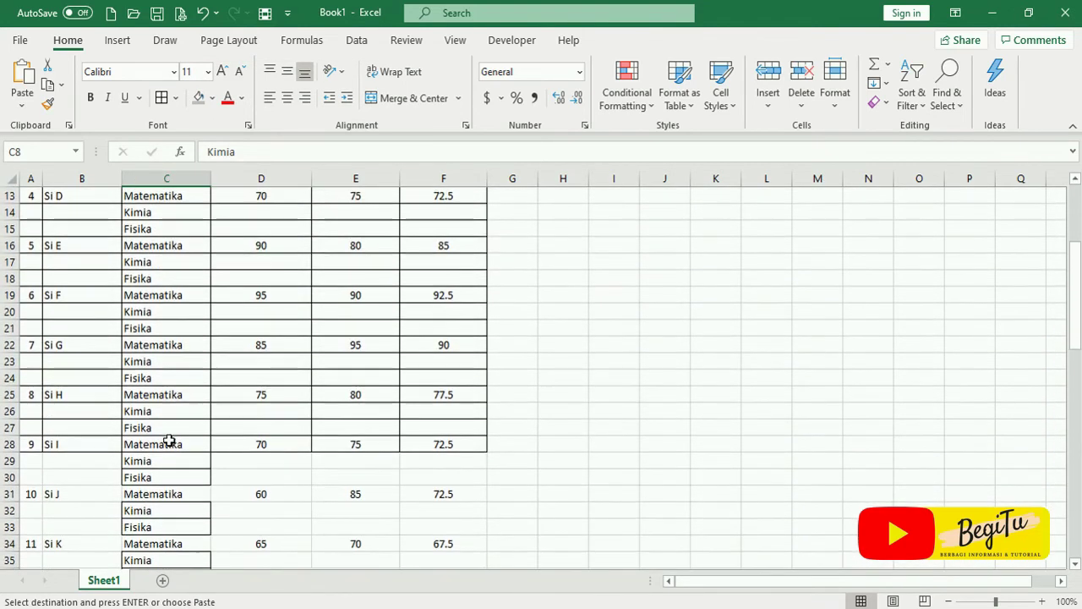
scroll(169, 441, "down", 5)
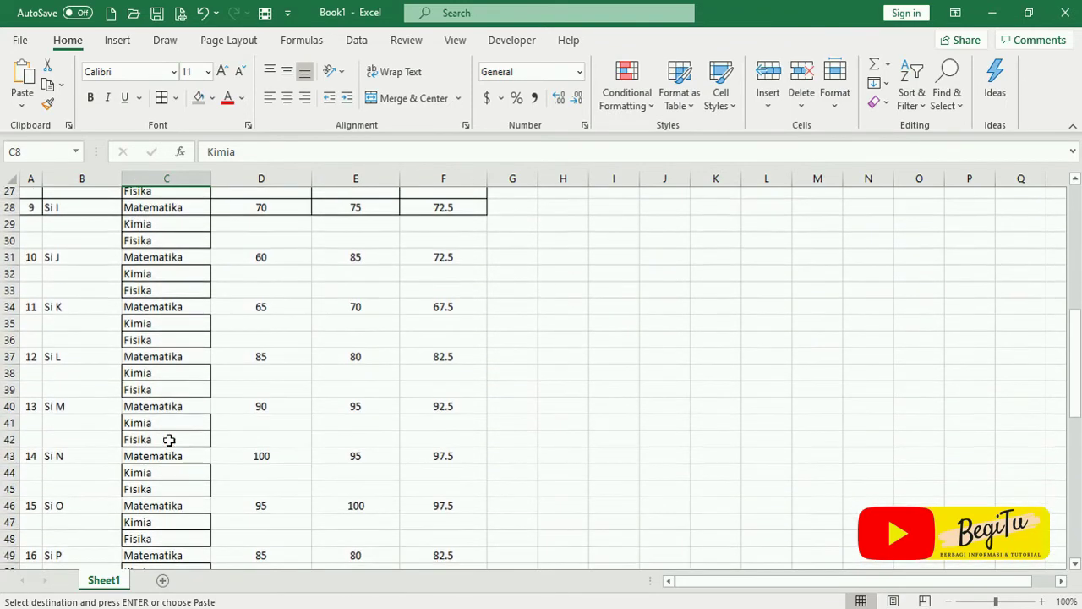
scroll(169, 440, "down", 5)
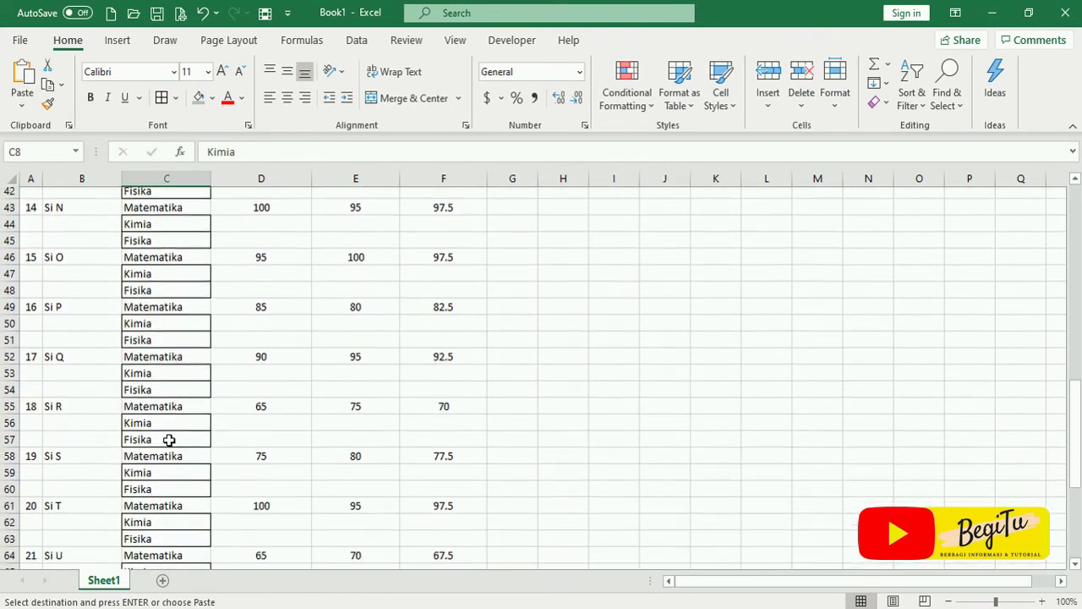
scroll(169, 441, "down", 4)
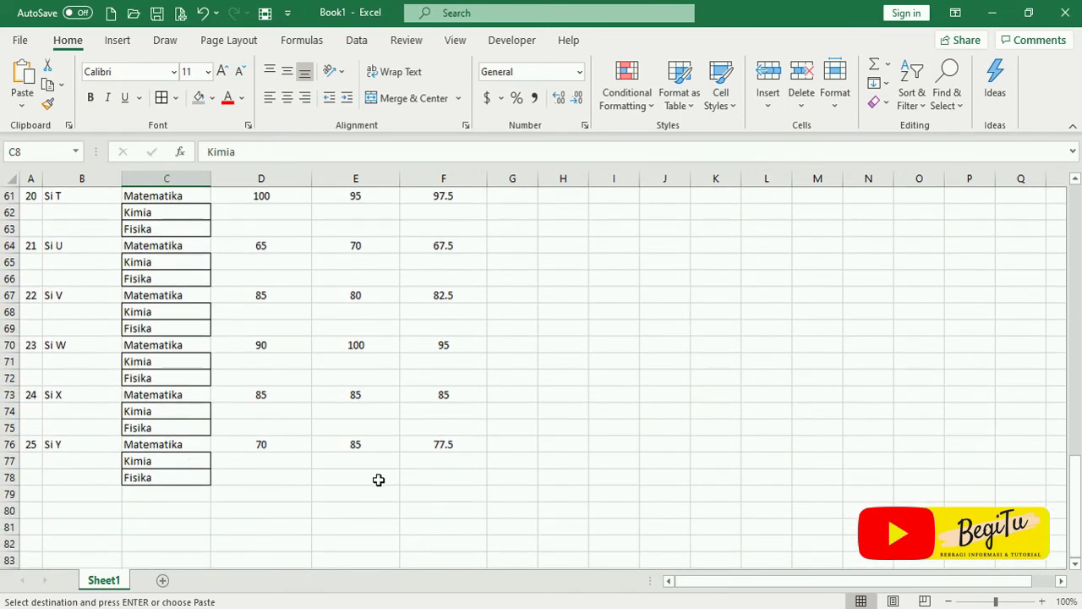
scroll(381, 474, "up", 20)
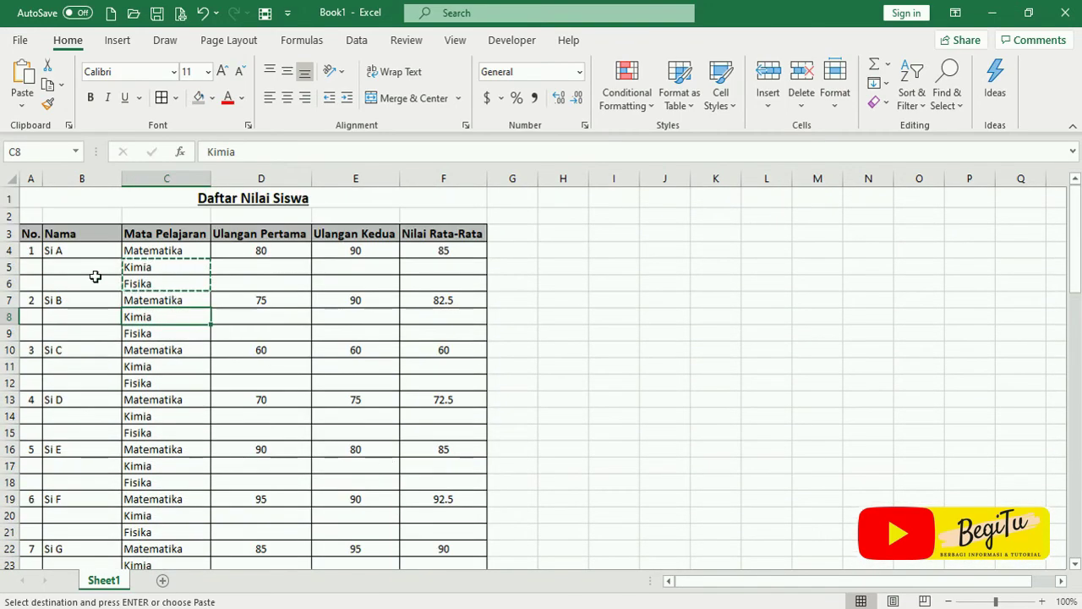
left_click_drag(30, 235, 449, 530)
left_click(175, 97)
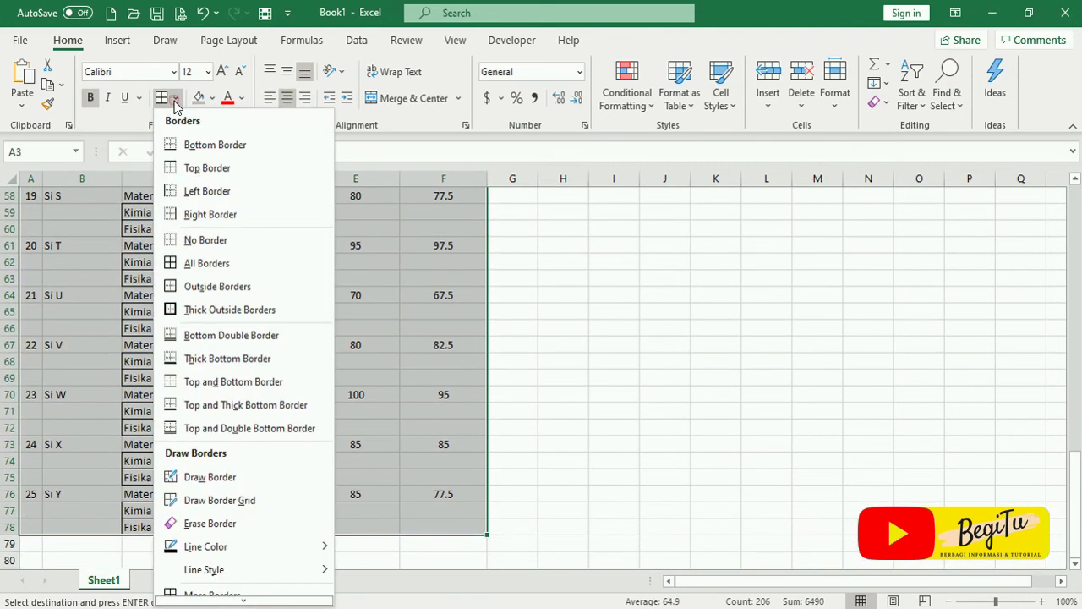
left_click(203, 263)
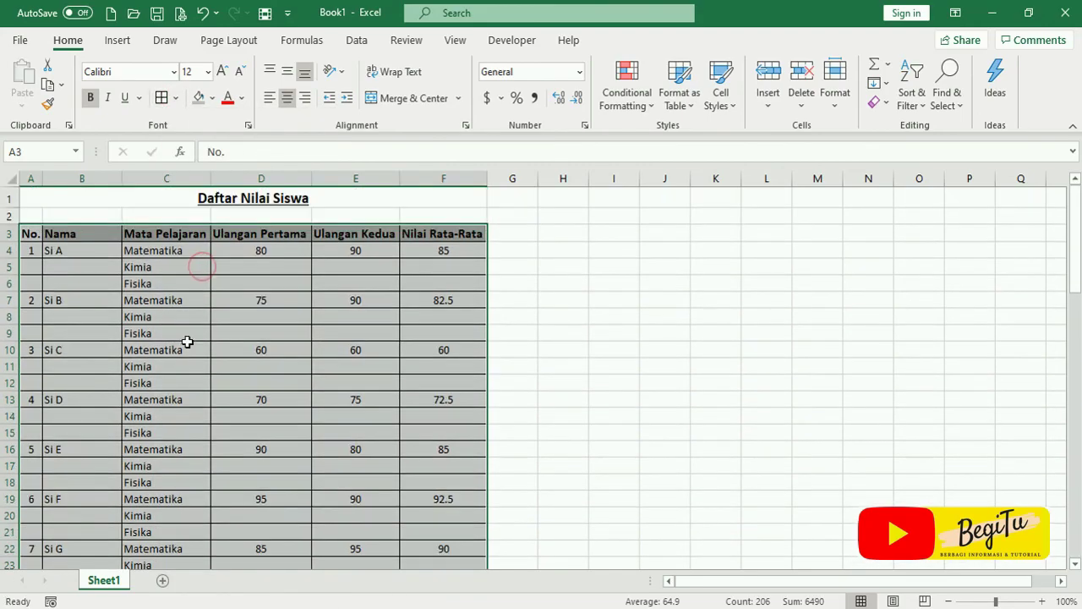
left_click(189, 311)
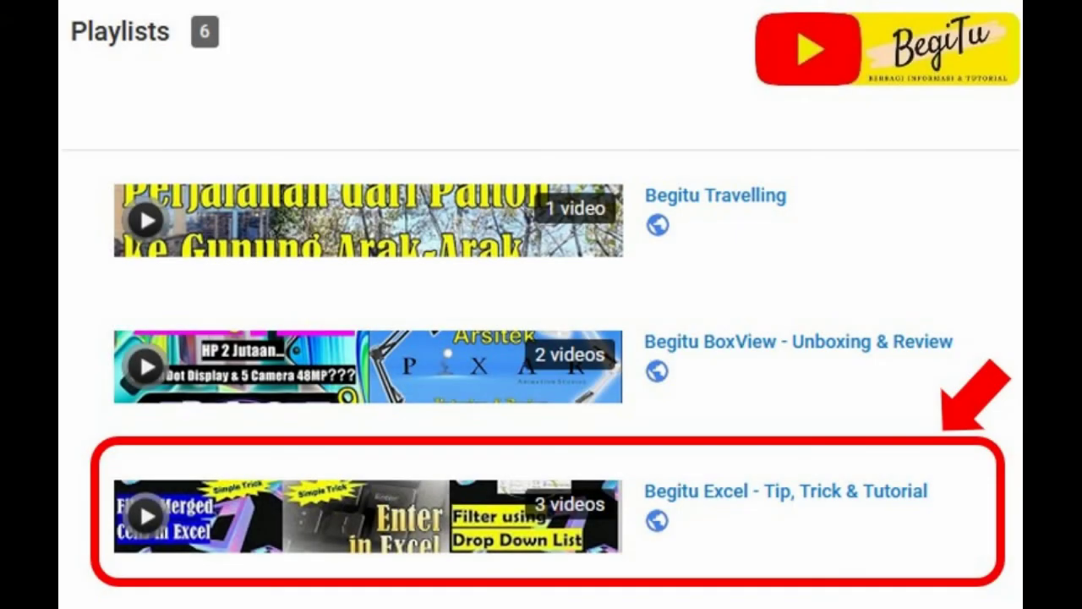